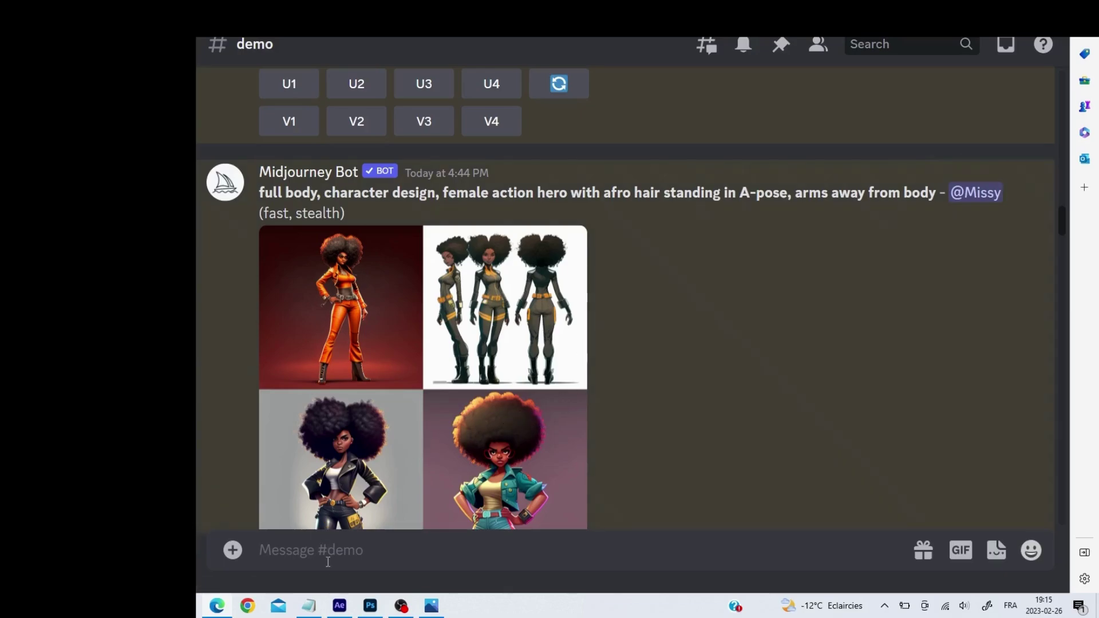
Step: Copy the prompt "Bind pose for 3D animation rigging, female character with short brown hair, arms away from body, standing with feet apart" from 2D animation.txt
left_click(309, 605)
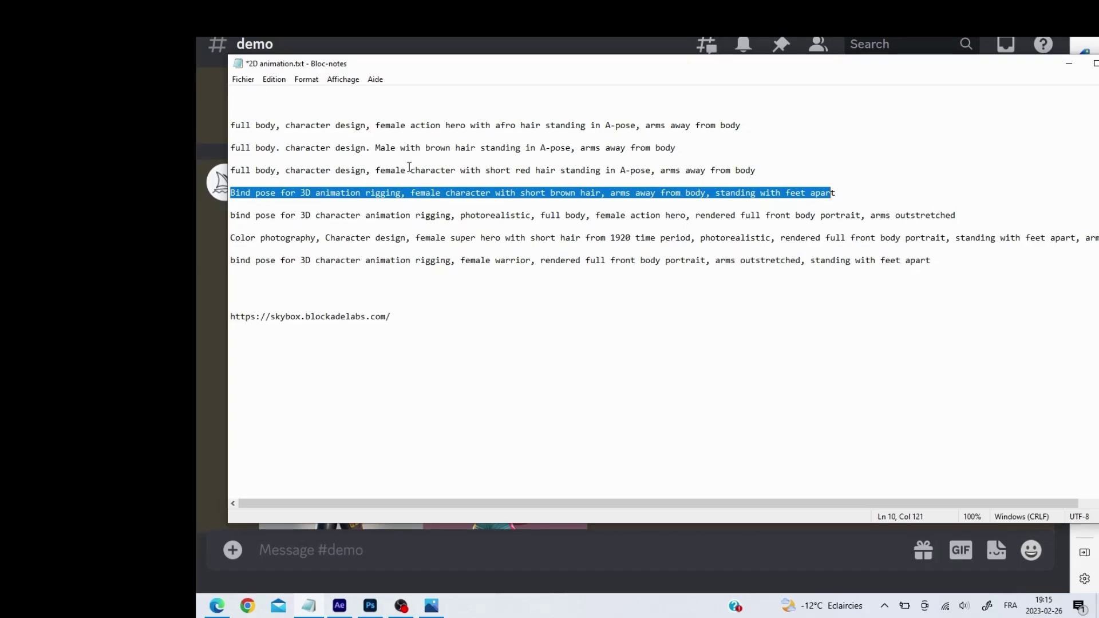
left_click(542, 270)
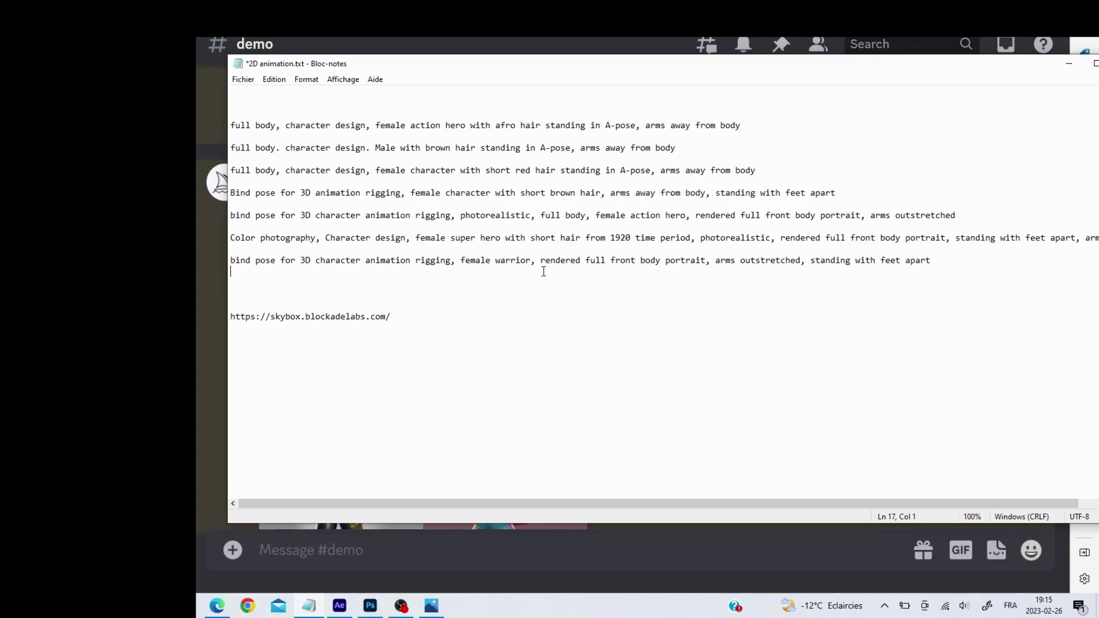
left_click_drag(837, 193, 221, 193)
key("ctrl+c")
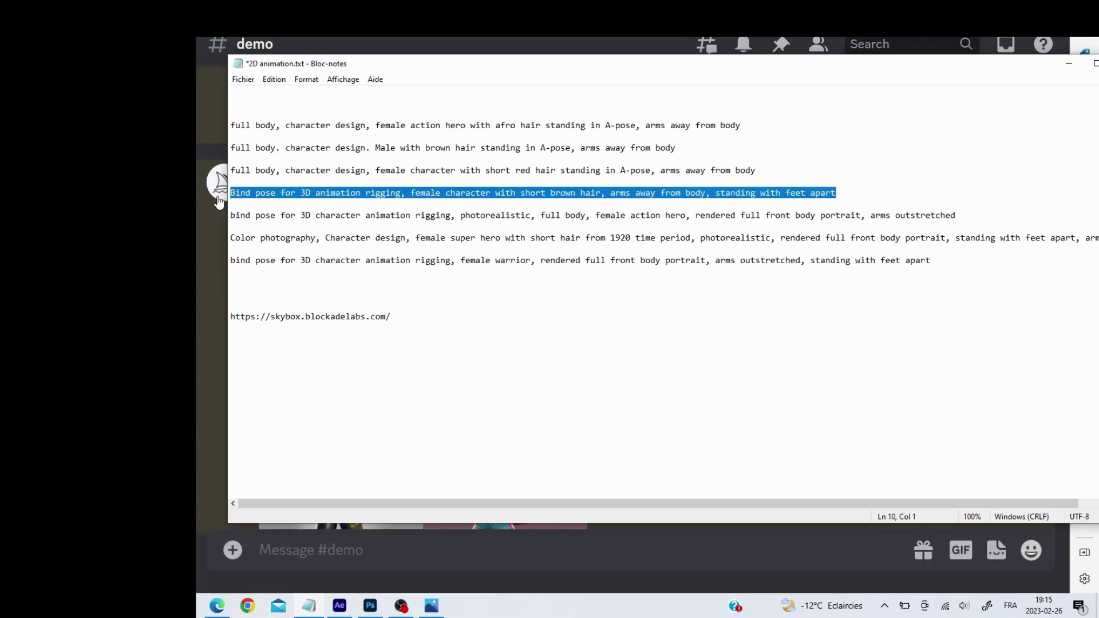
left_click(481, 315)
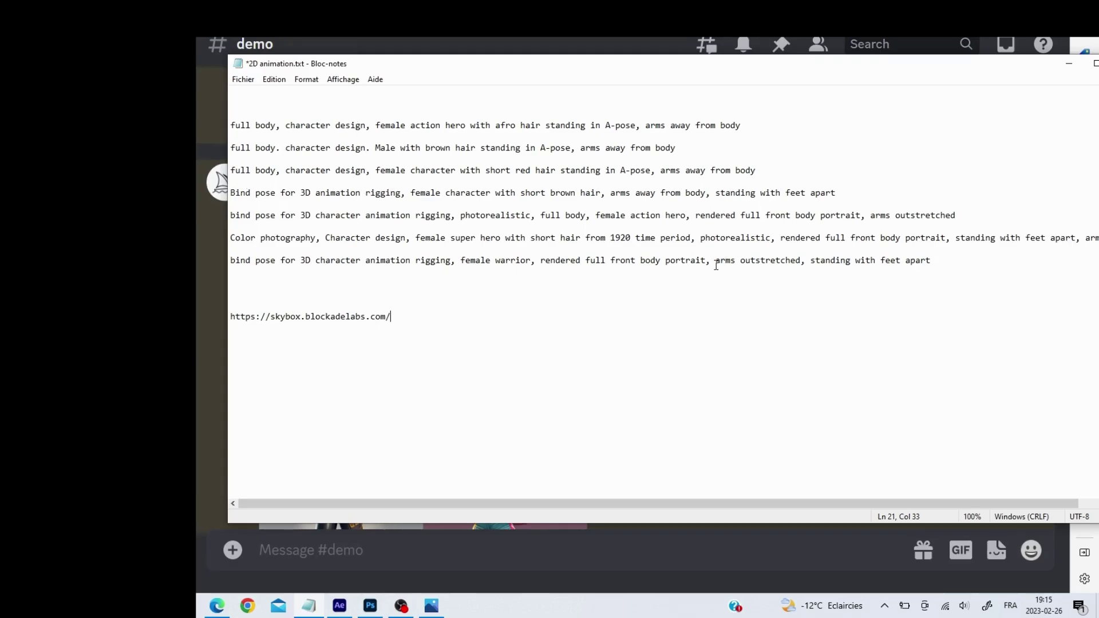
left_click_drag(715, 261, 763, 268)
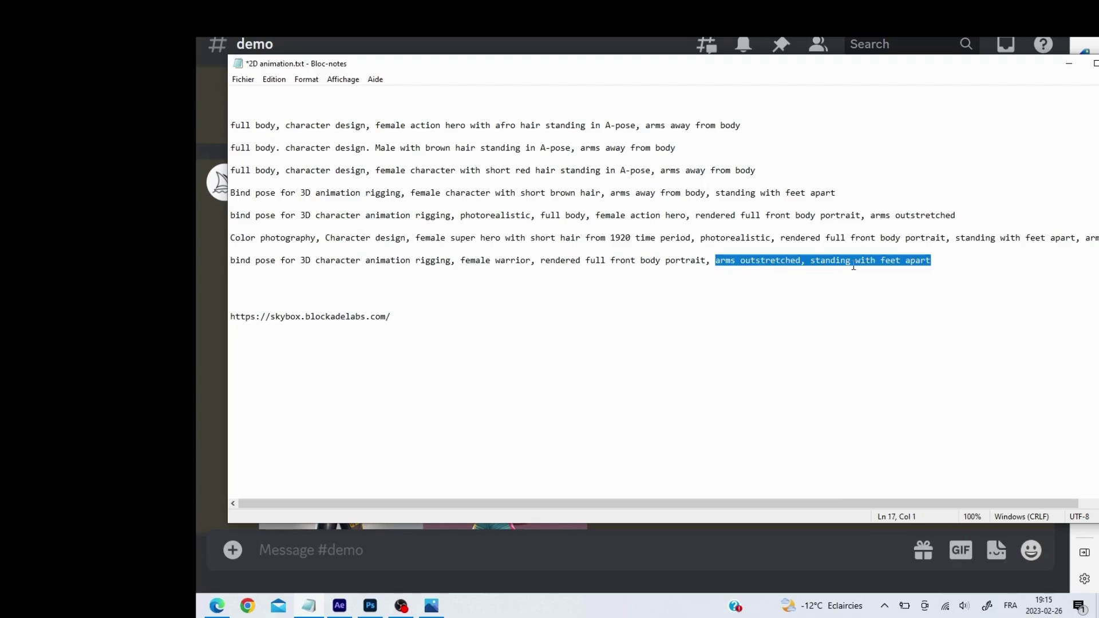
left_click(857, 290)
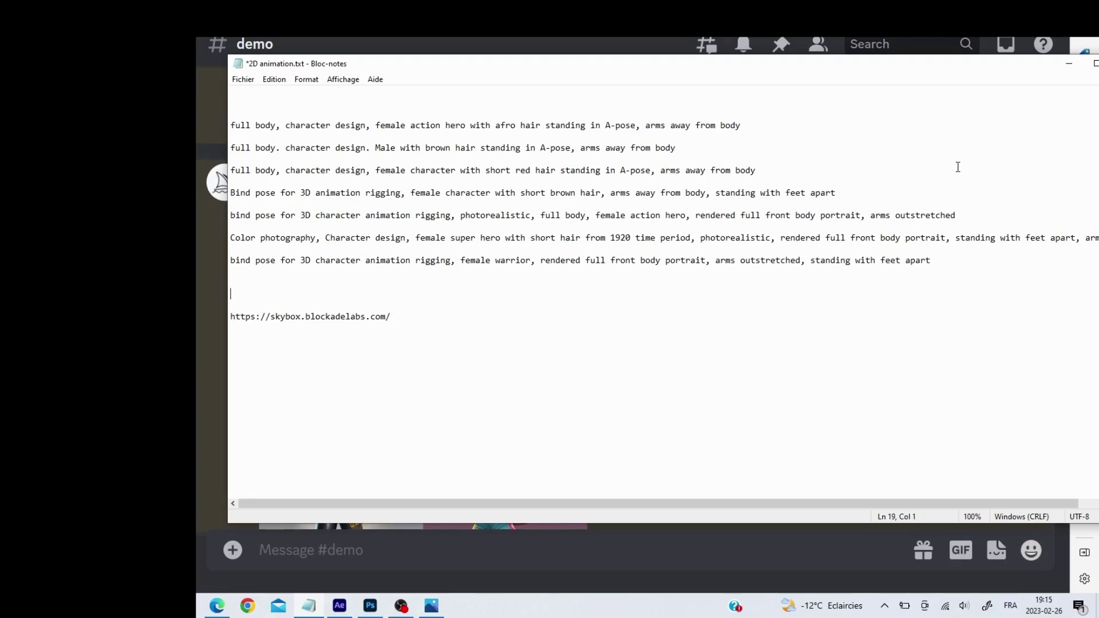
left_click(1065, 65)
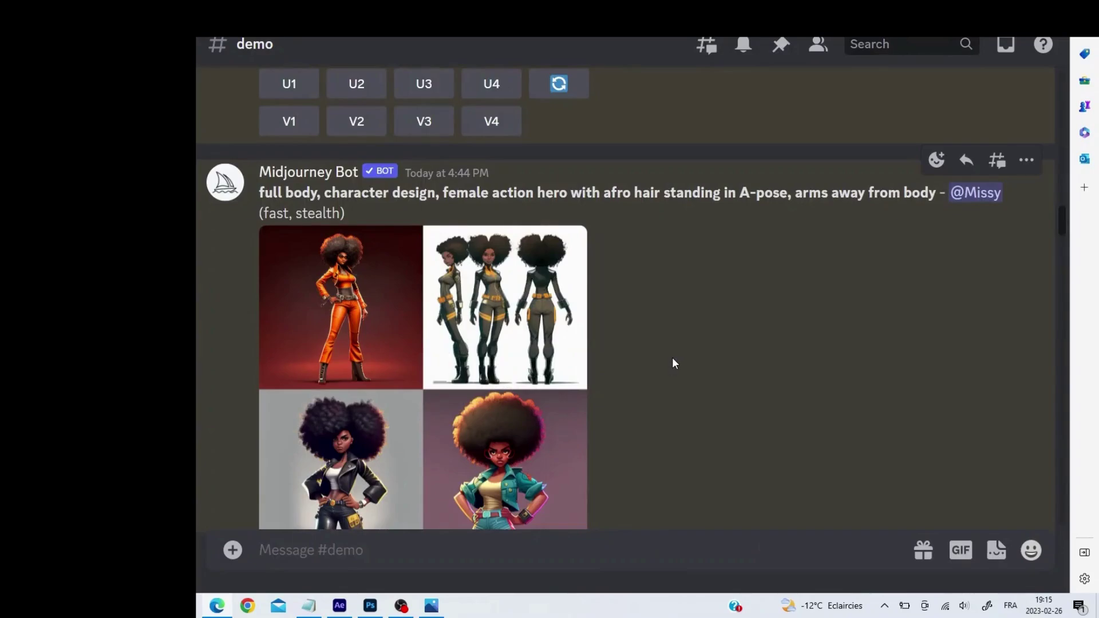
Step: Start a Midjourney /imagine command in the demo channel and paste the copied bind pose text as its prompt
scroll(673, 359, "down", 1)
left_click(466, 554)
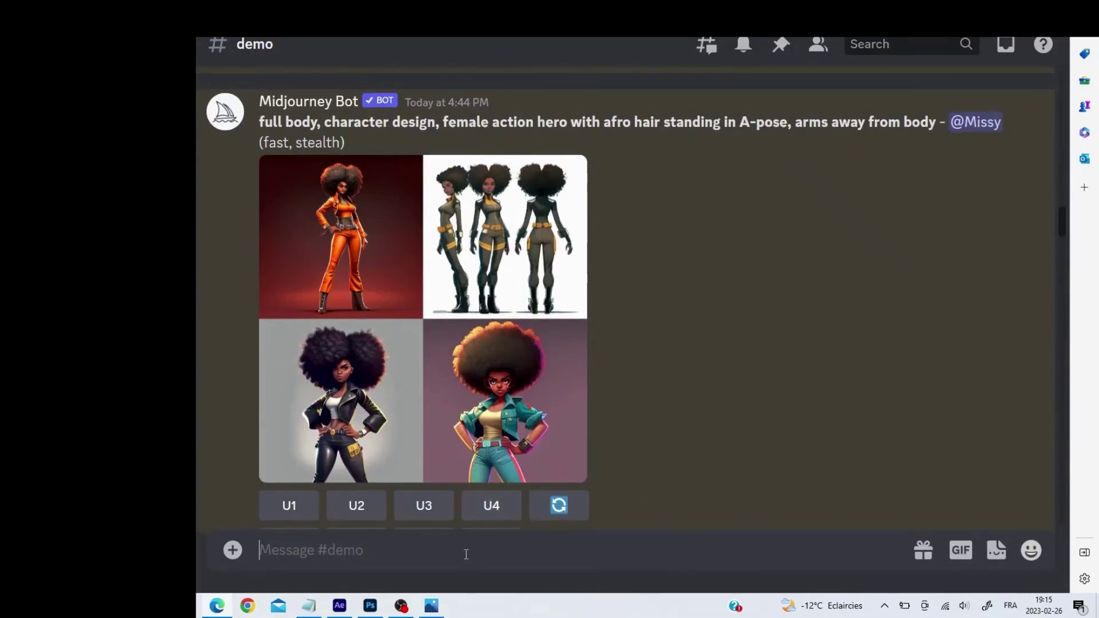
type("/")
left_click(377, 410)
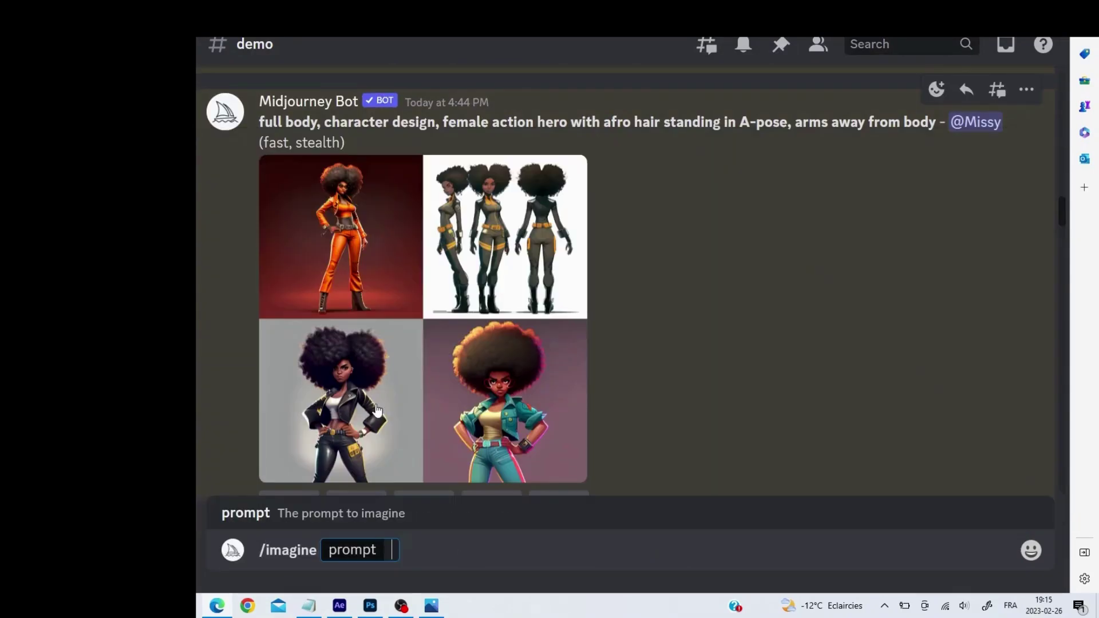
key("ctrl+v")
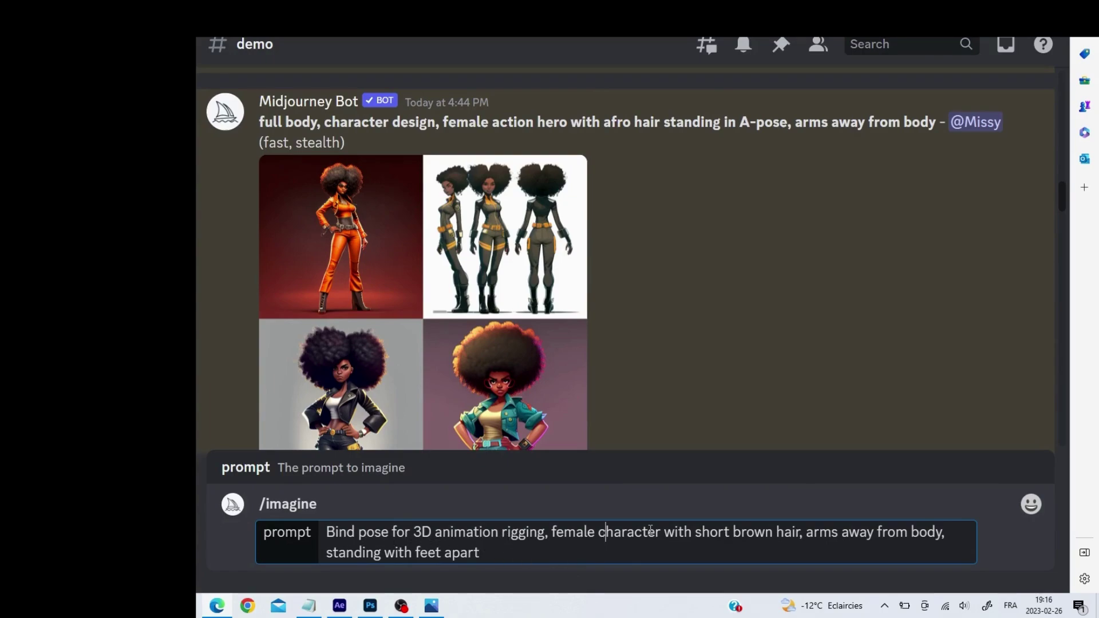
Step: Reword "female character" to "female action hero" in the /imagine prompt and submit it
type("action")
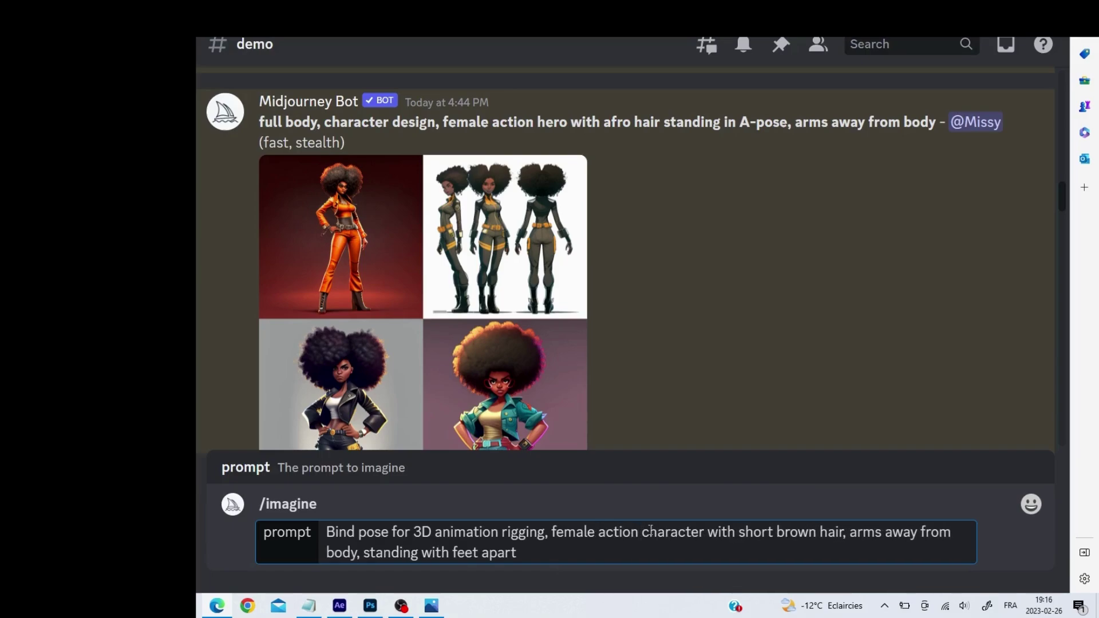
left_click_drag(703, 531, 646, 539)
type("hero")
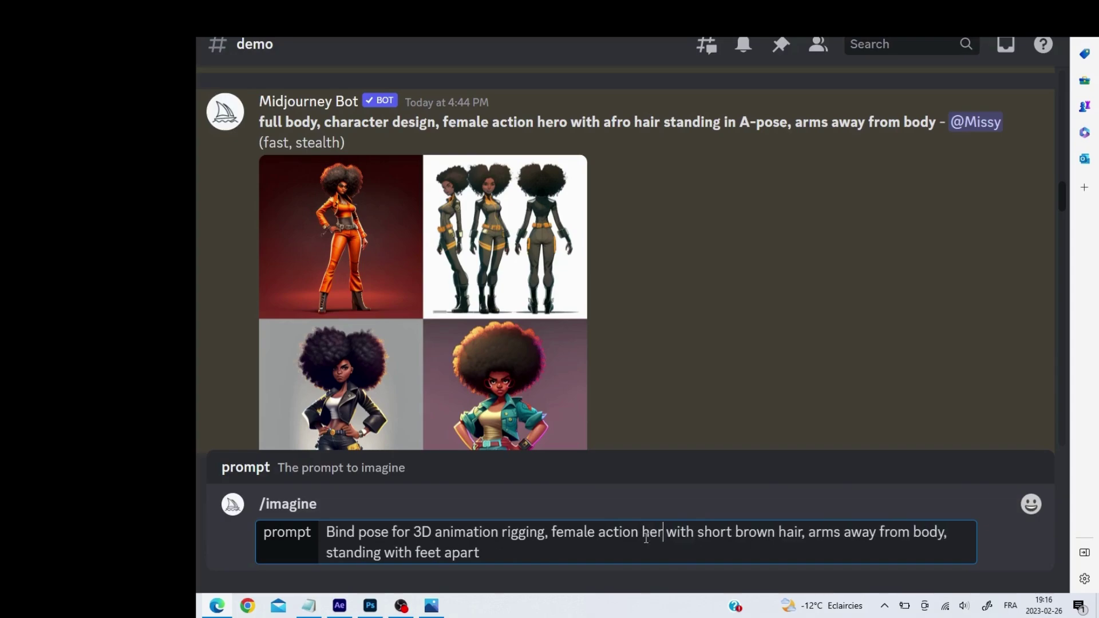
left_click(557, 558)
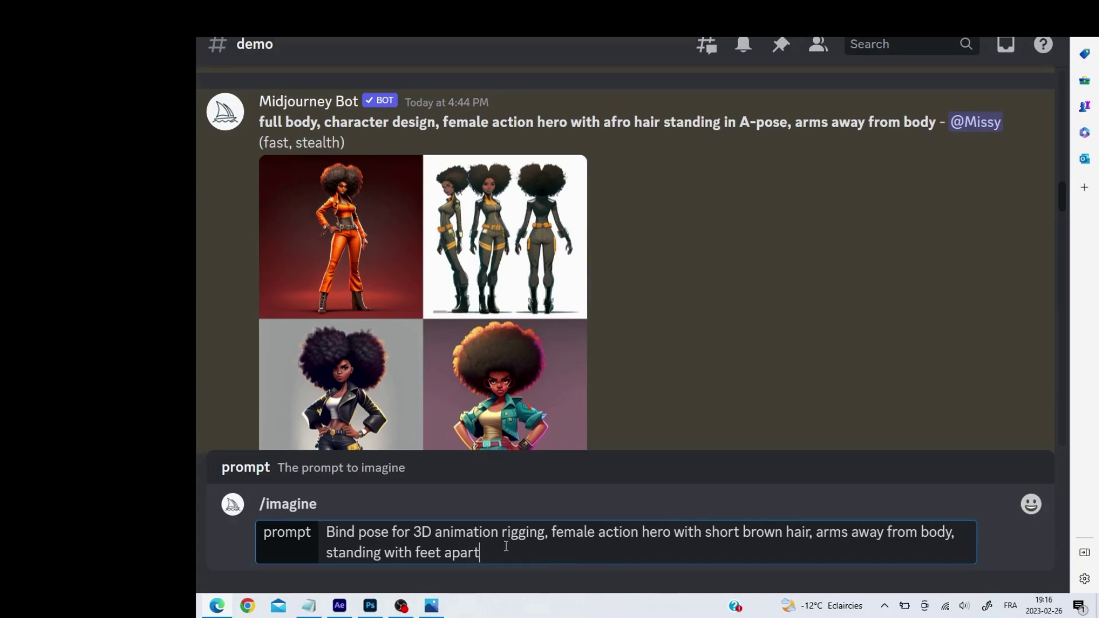
key("Return")
Step: Review the earlier Midjourney results in the channel, examining the poses of the upscaled female action hero images
scroll(682, 295, "up", 1)
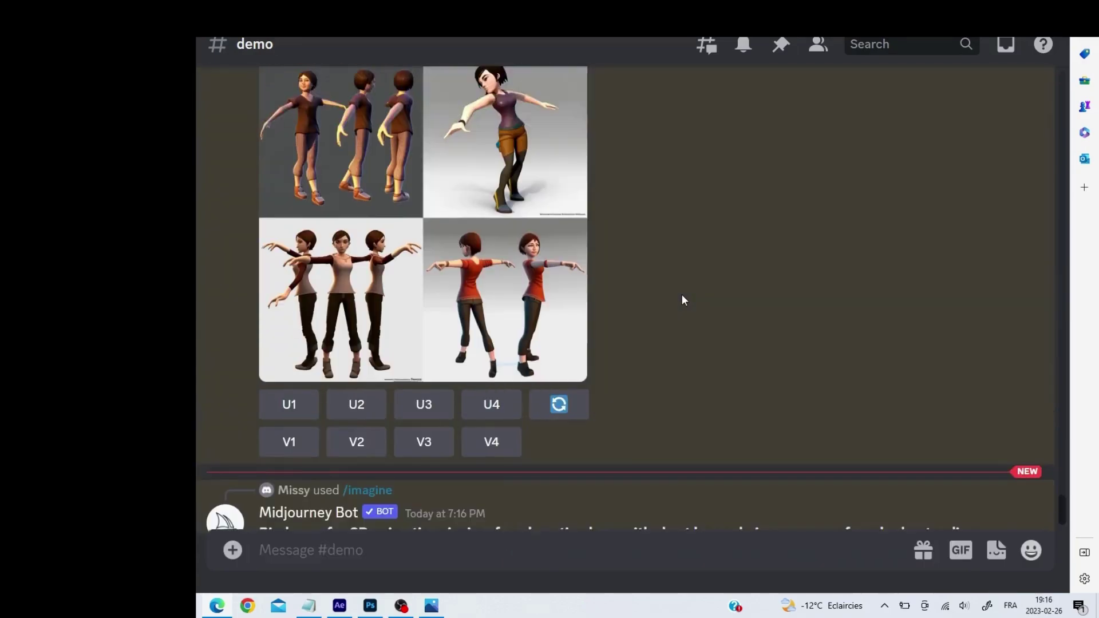
scroll(682, 294, "up", 15)
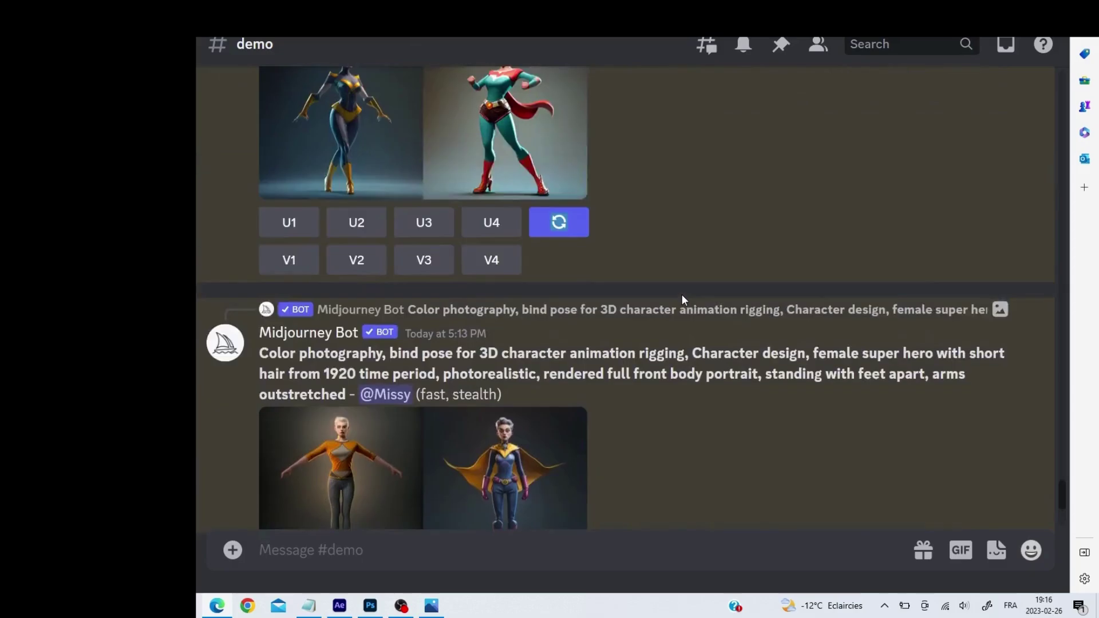
scroll(682, 294, "down", 15)
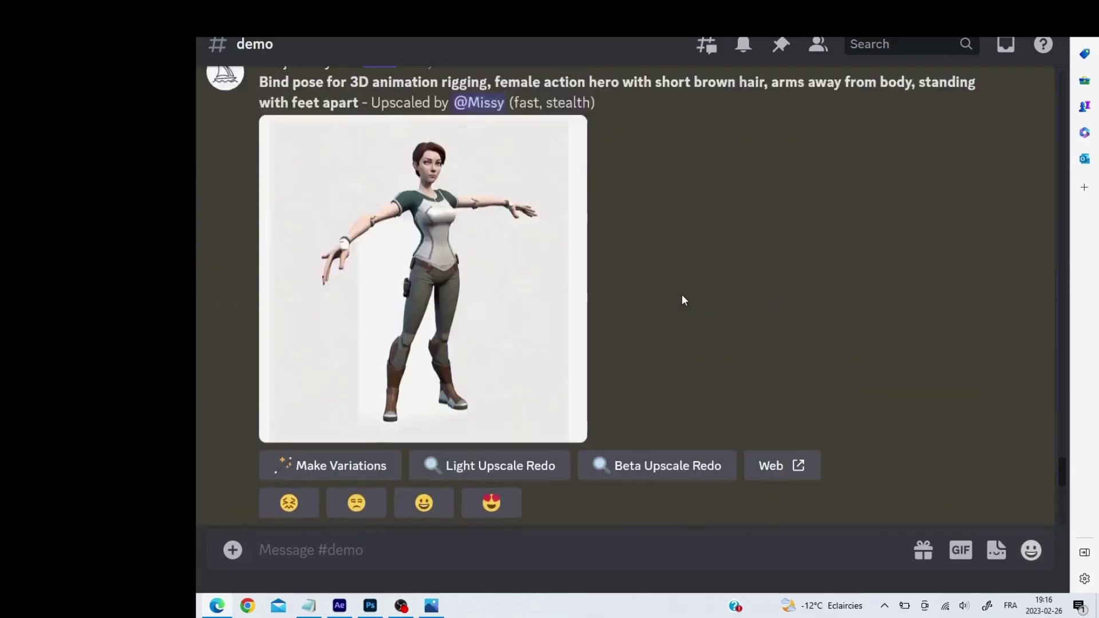
scroll(682, 294, "up", 1)
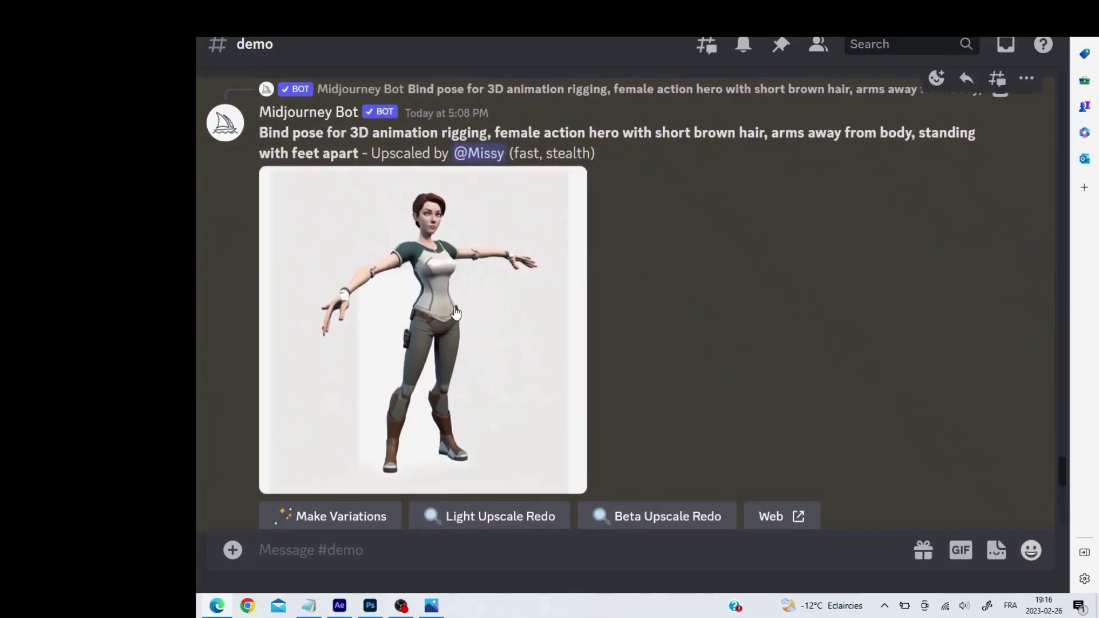
scroll(457, 303, "up", 6)
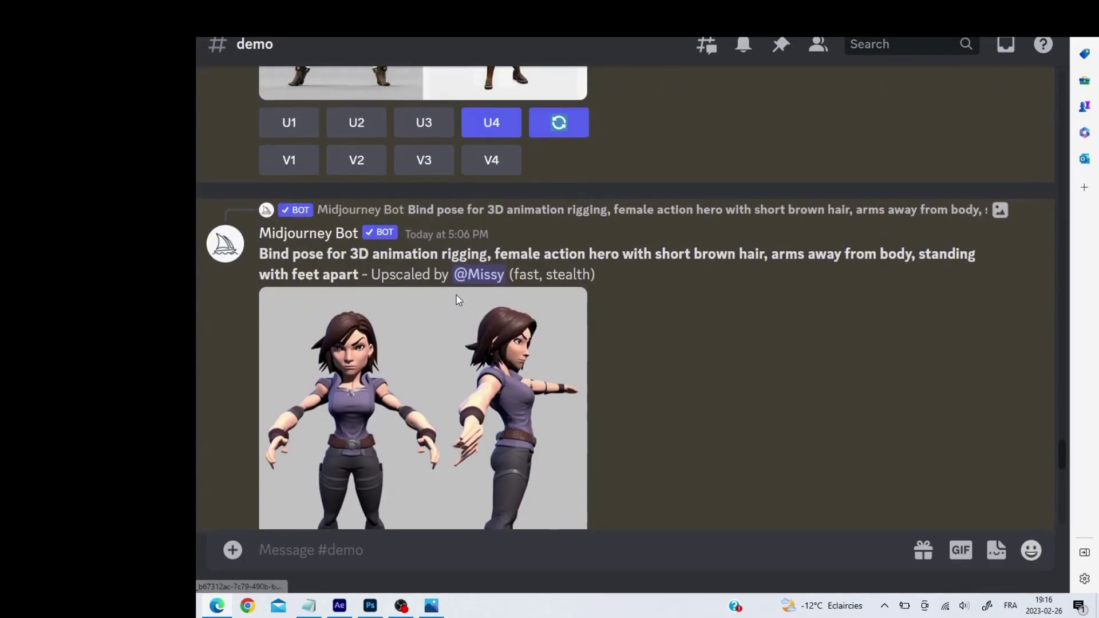
scroll(372, 303, "down", 3)
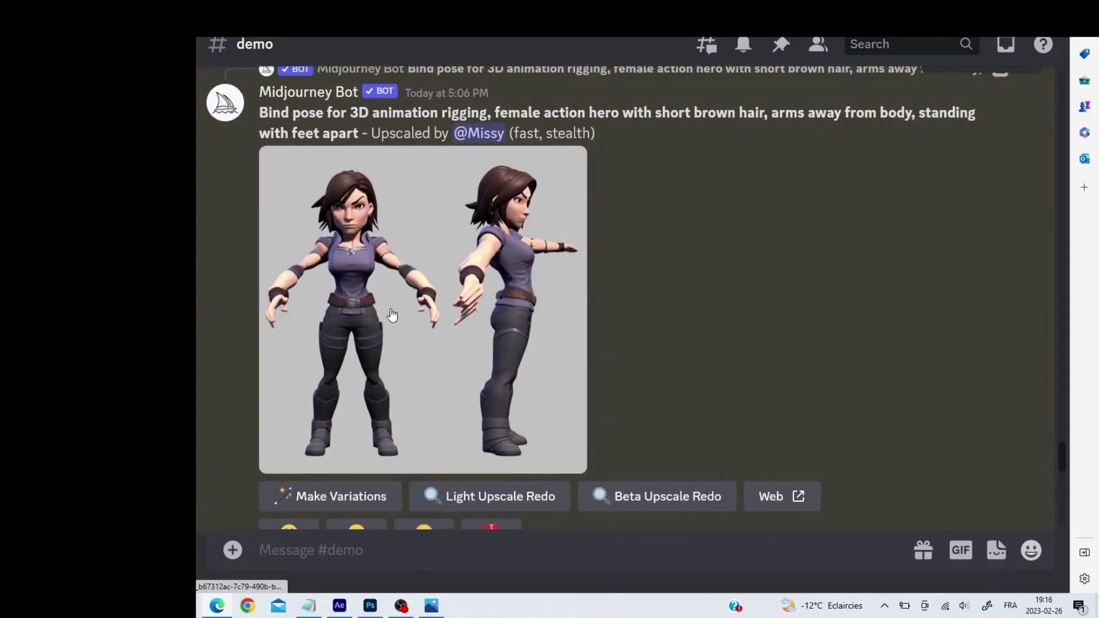
scroll(505, 259, "up", 5)
scroll(506, 259, "down", 15)
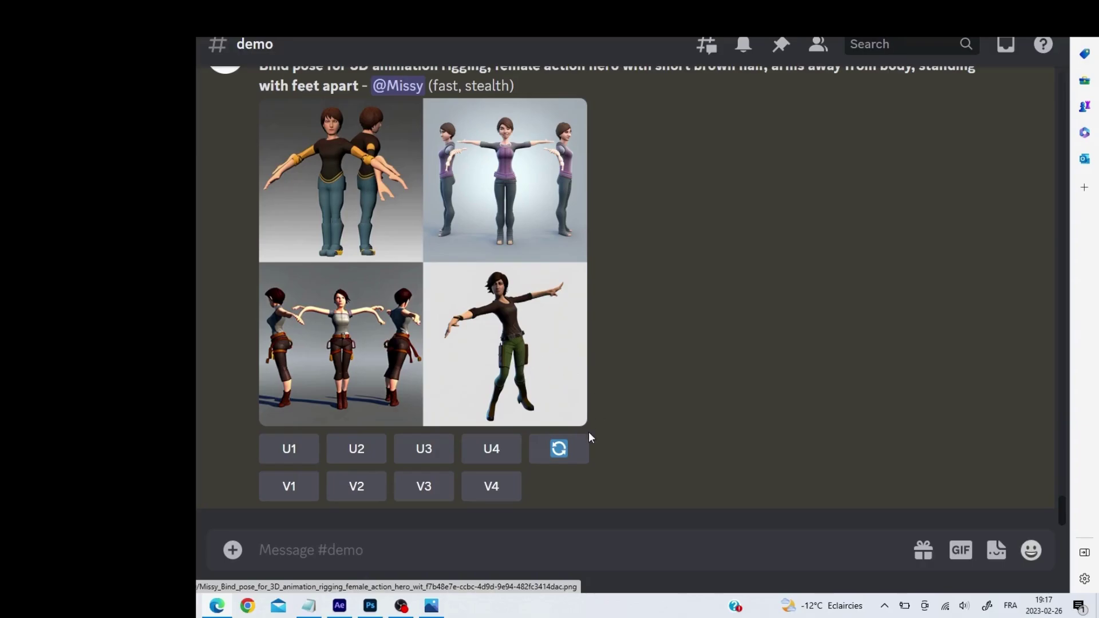
Step: Upscale the fourth image of the newly generated female action hero grid
left_click(476, 454)
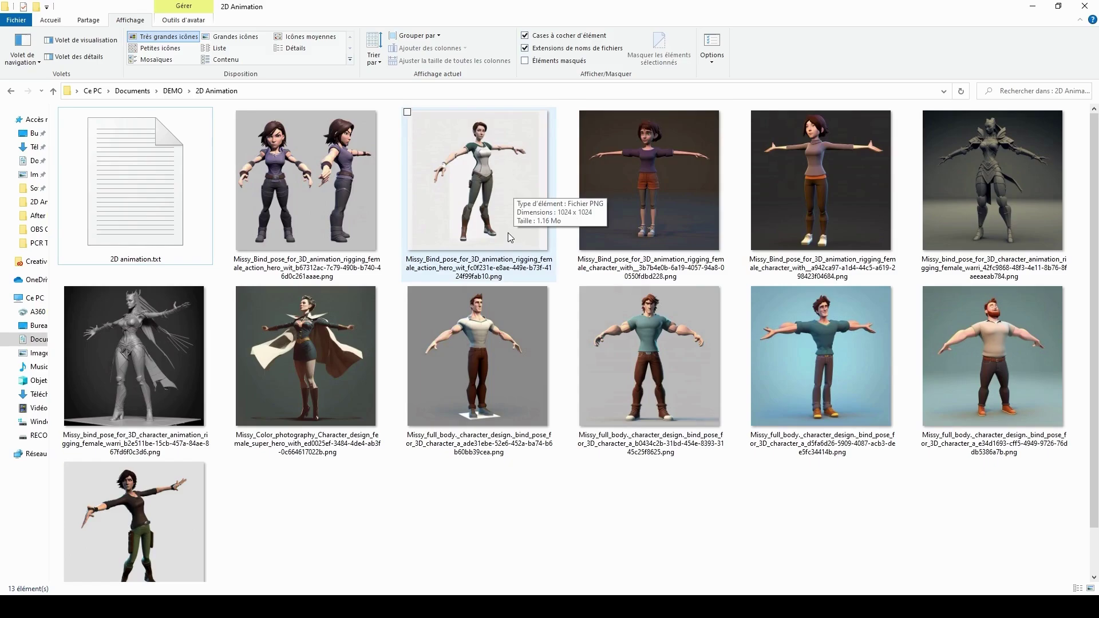
Step: Switch from the 2D Animation folder to Photoshop and unlock the Background layer of the opened action hero image
left_click(1037, 8)
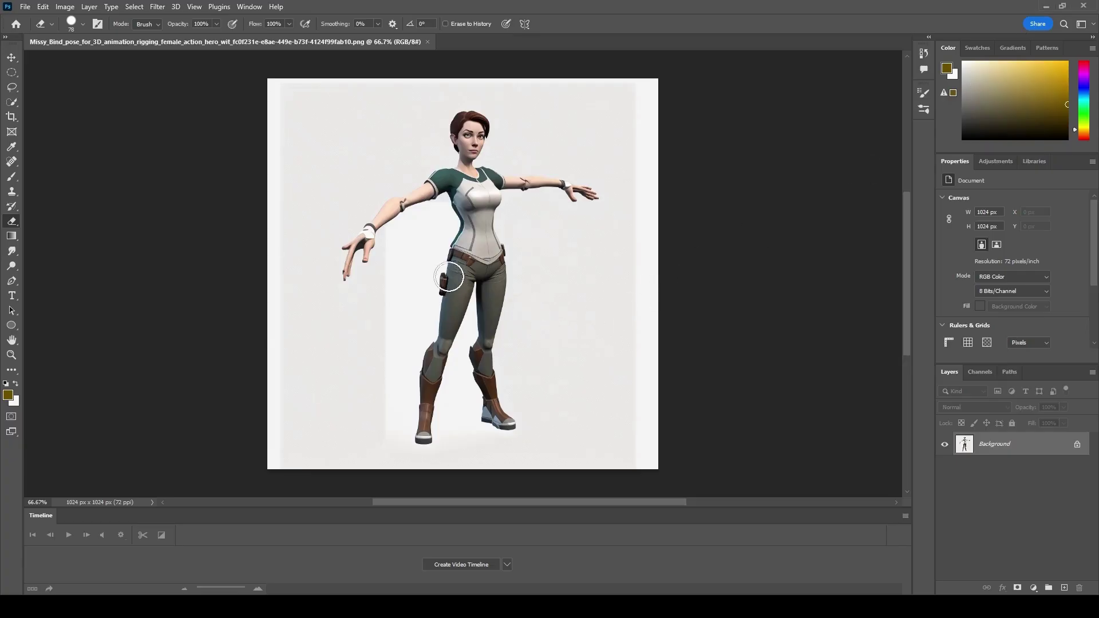
left_click(1077, 445)
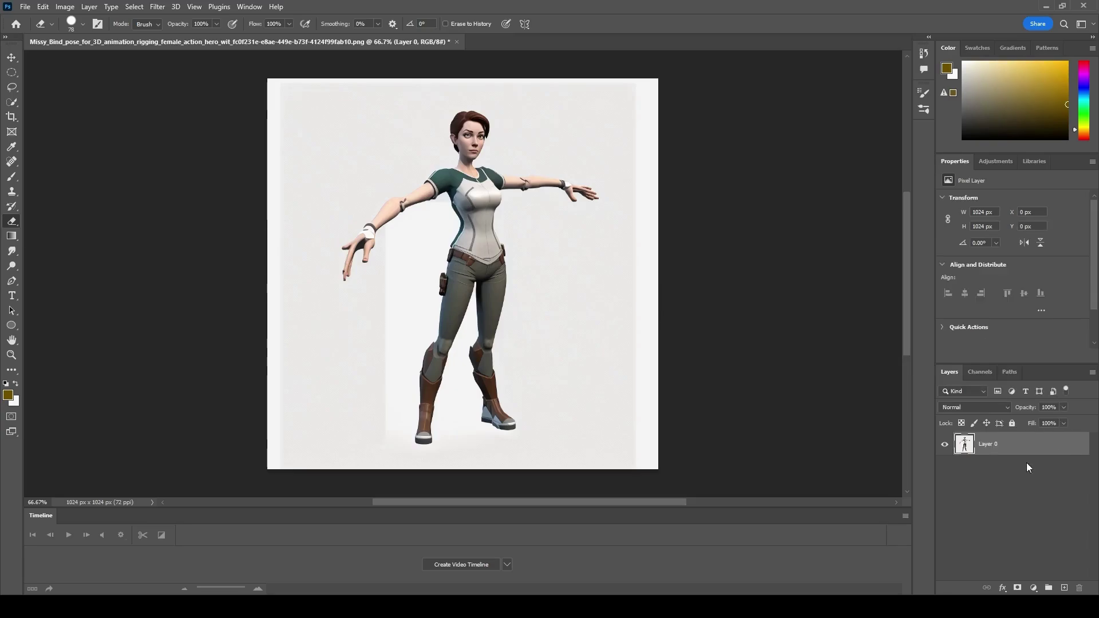
Step: Resize the image with resampling on by setting its resolution to 300 pixels/inch
left_click(63, 7)
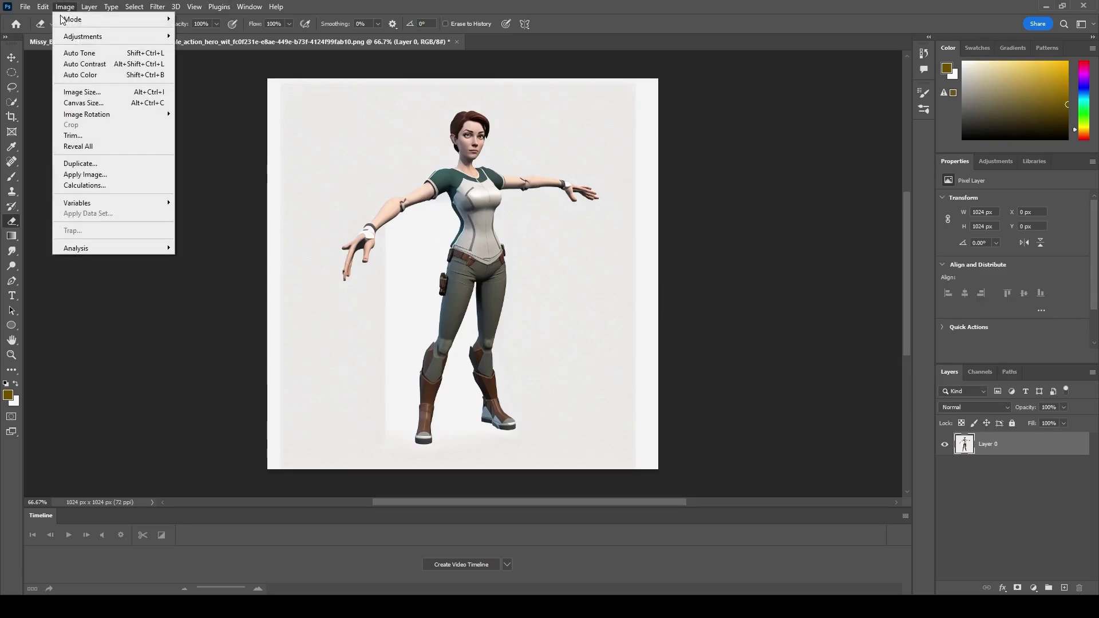
left_click(73, 94)
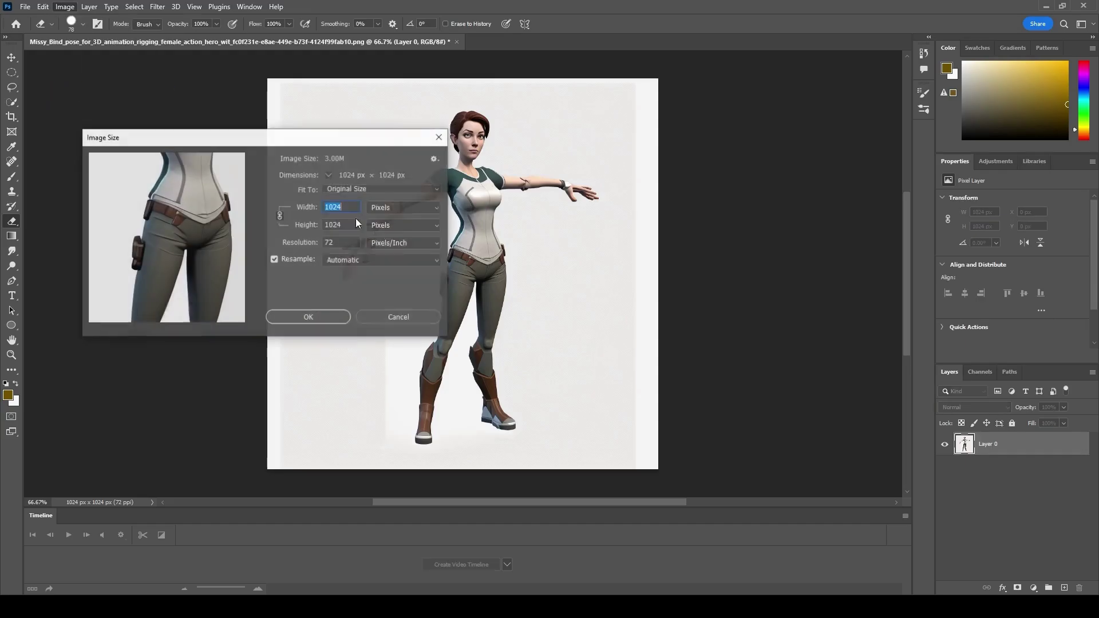
double_click(322, 241)
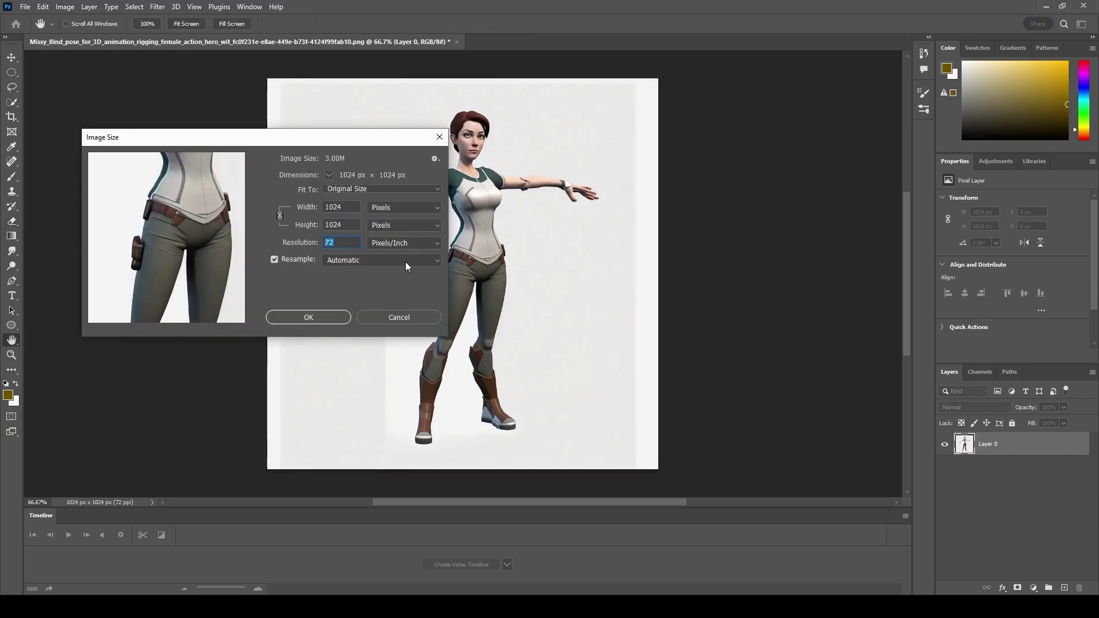
type("300")
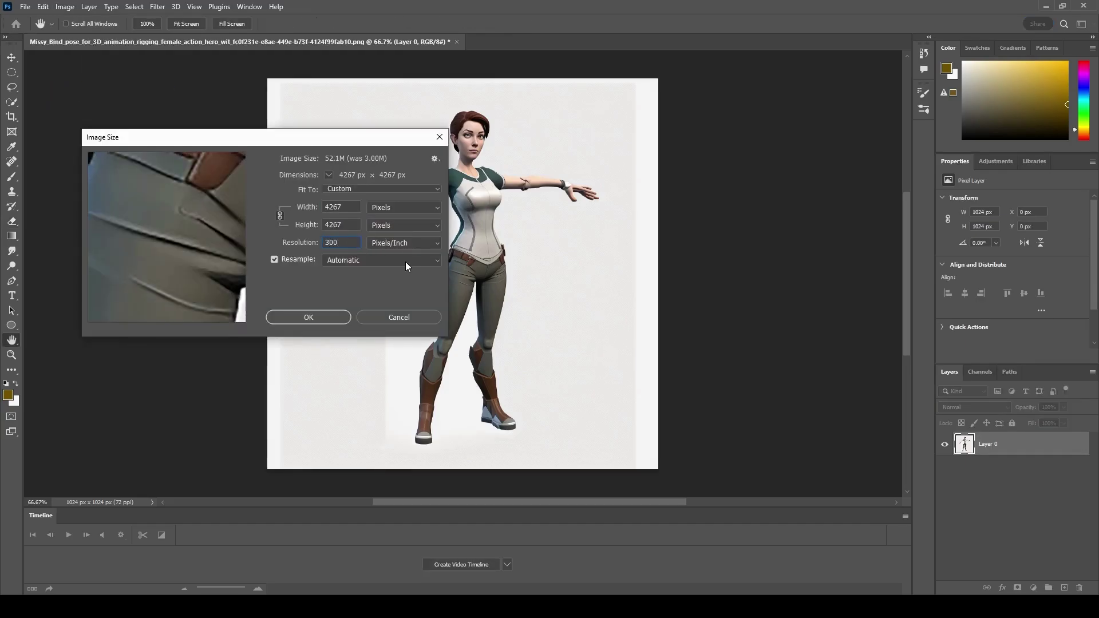
key("Tab")
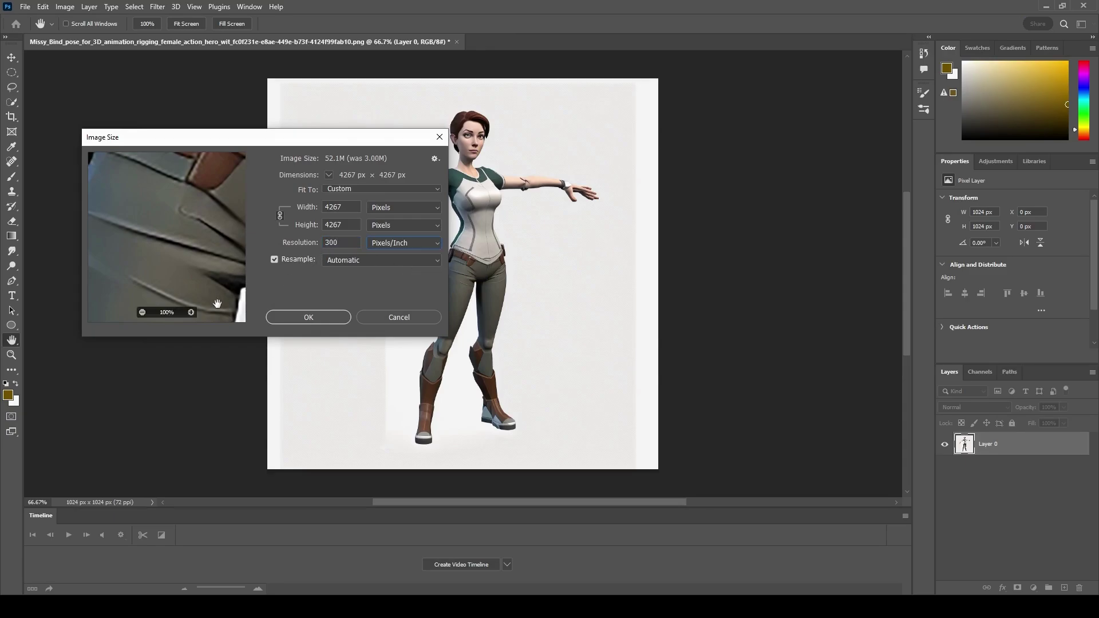
left_click(142, 313)
left_click(142, 312)
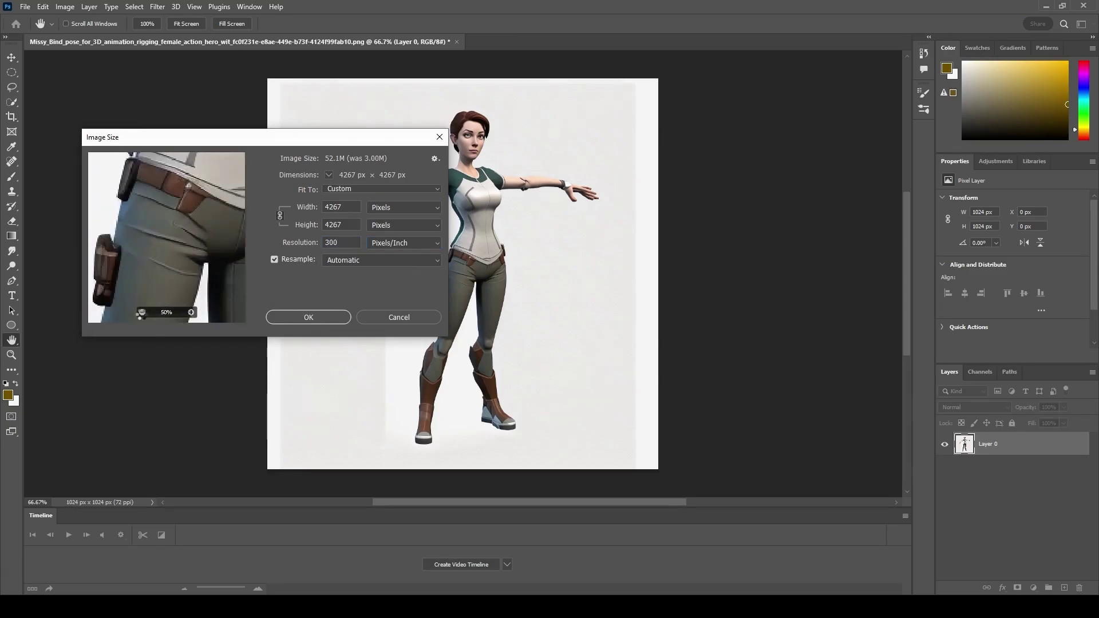
left_click(142, 313)
left_click(142, 313)
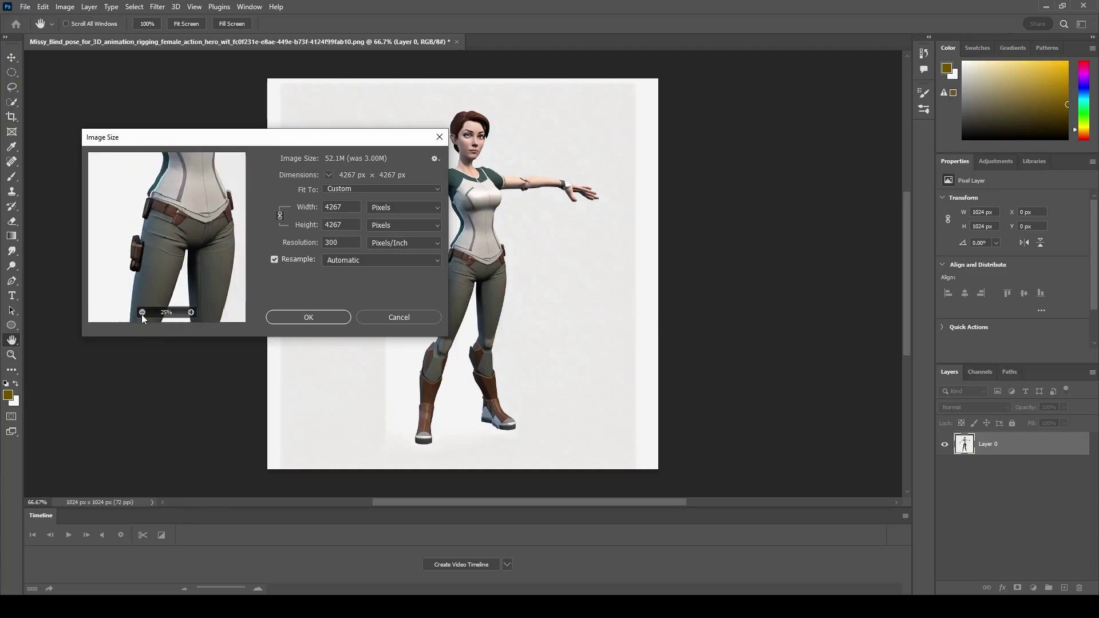
left_click(142, 312)
left_click(142, 312)
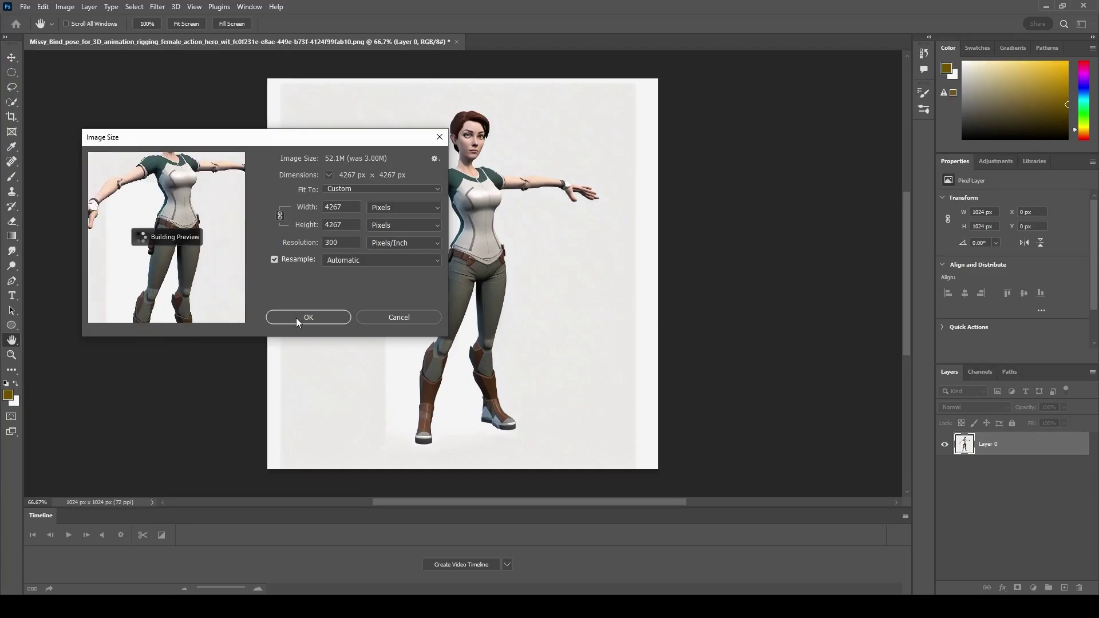
left_click(296, 317)
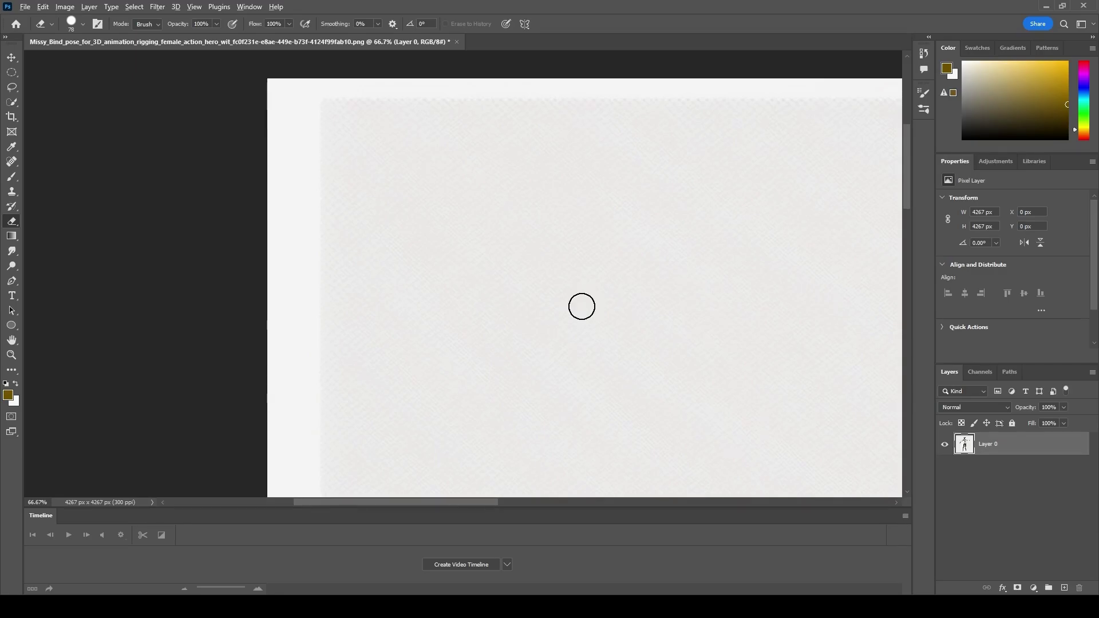
scroll(581, 306, "down", 8)
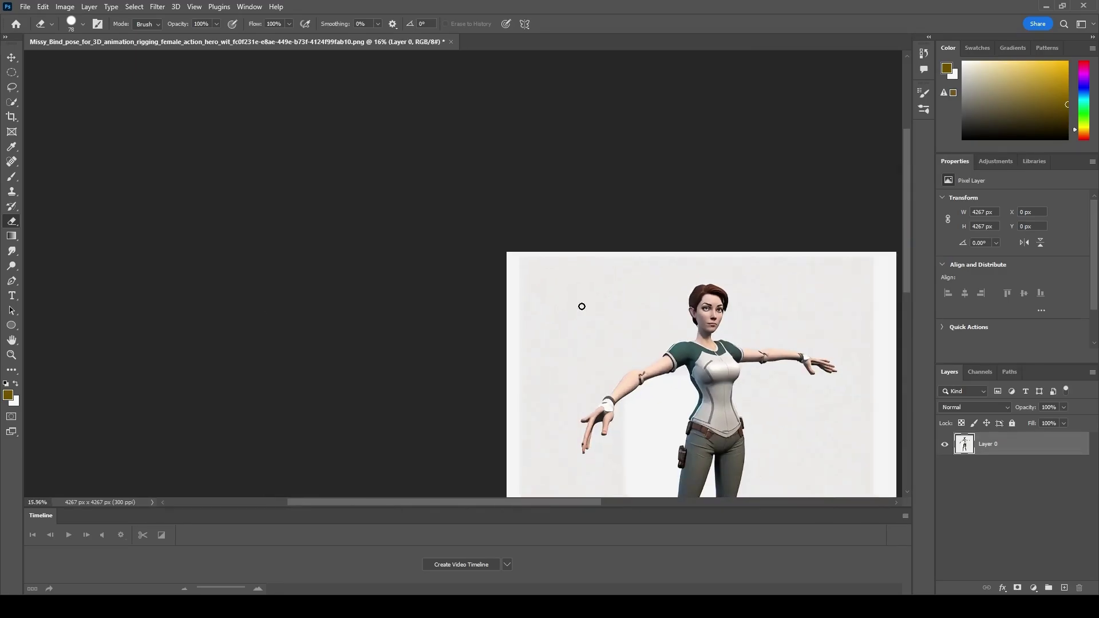
scroll(581, 306, "down", 1)
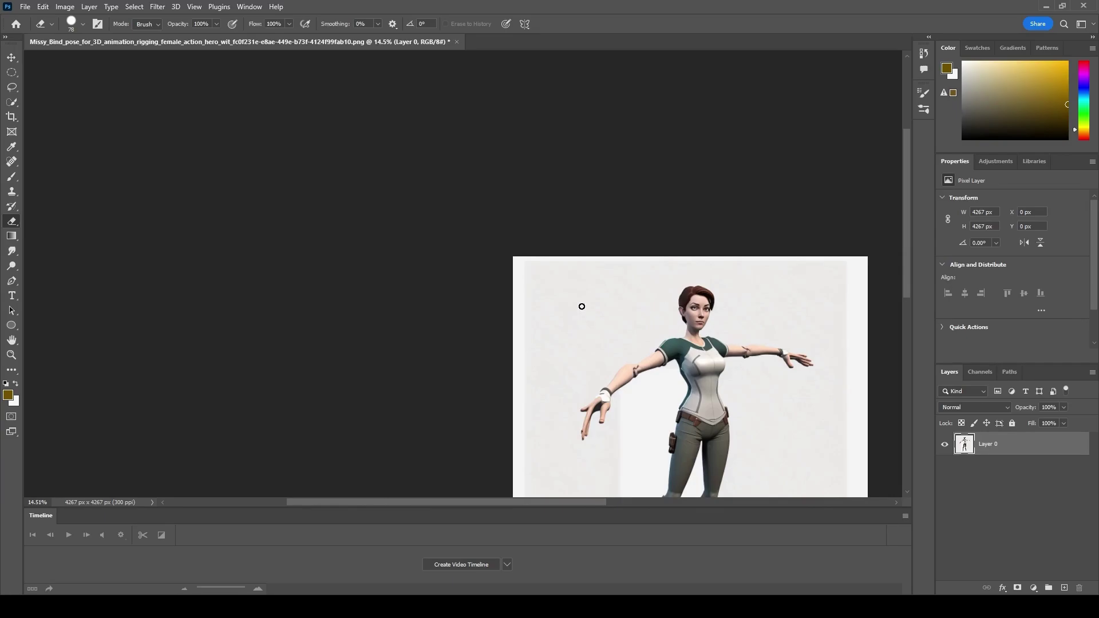
mouse_move(606, 328)
left_mouse_down()
mouse_move(414, 191)
mouse_move(379, 151)
mouse_move(349, 178)
left_mouse_up()
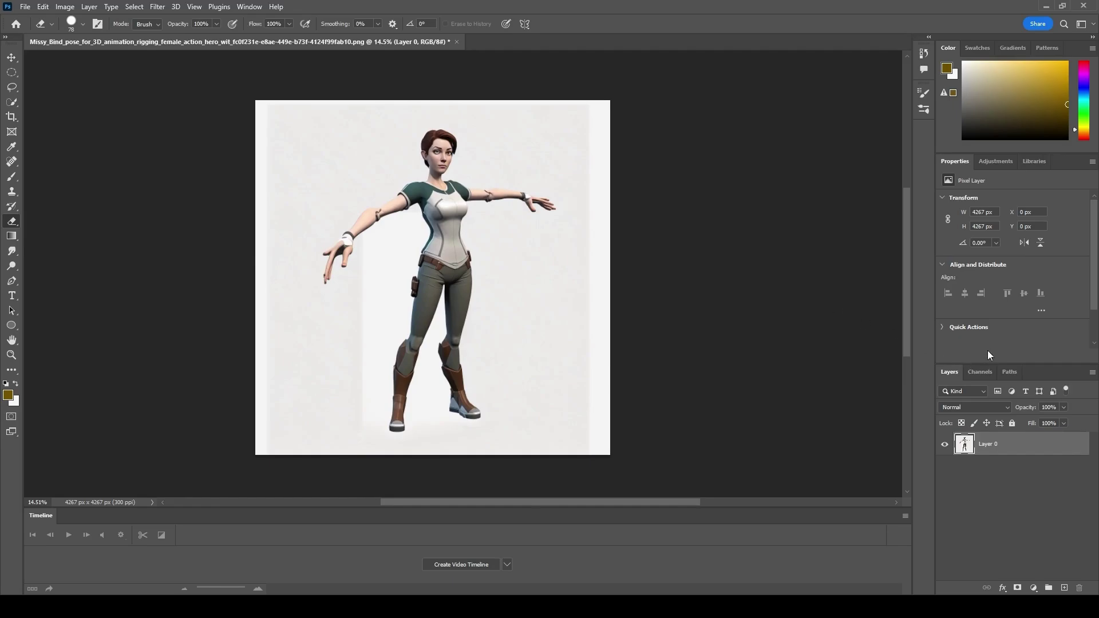
Step: Remove the background of the action hero layer with the Remove Background quick action
left_click(940, 328)
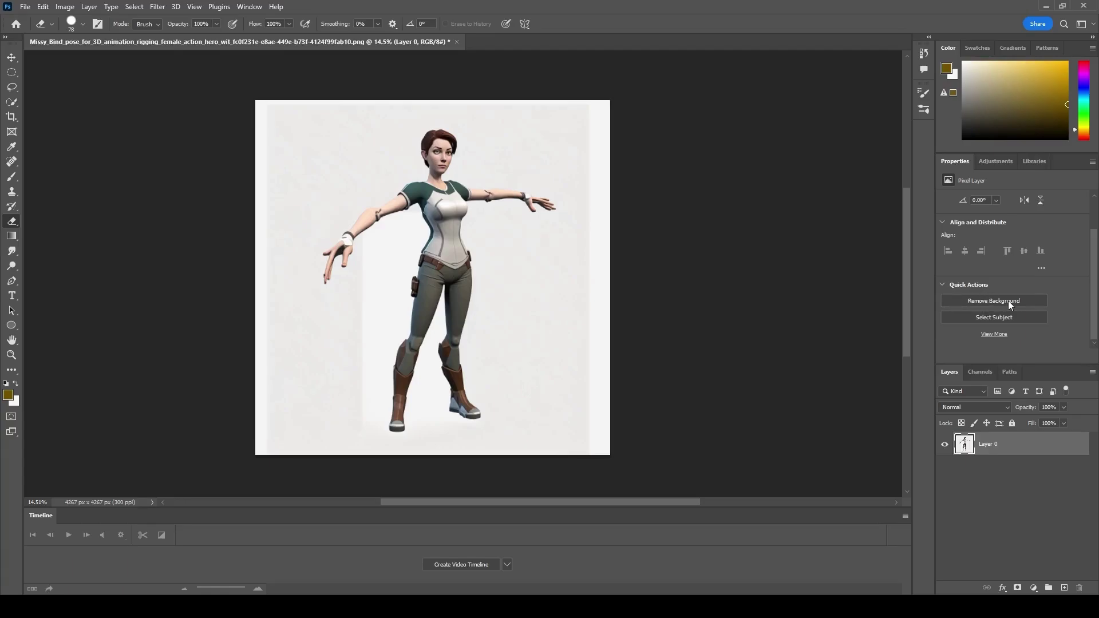
left_click(980, 301)
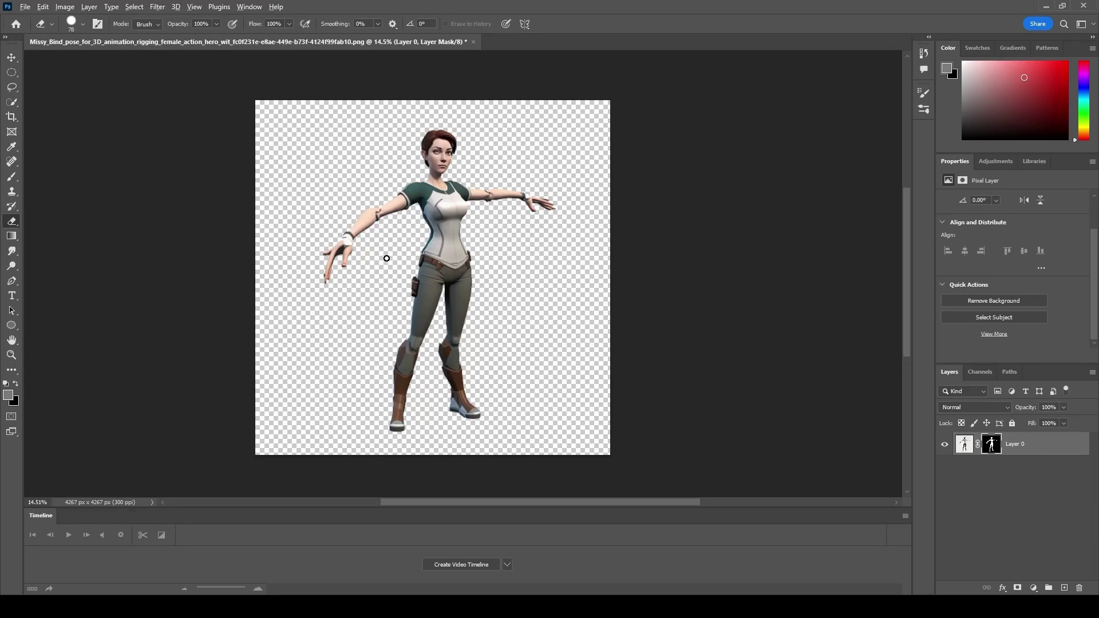
scroll(386, 258, "up", 1)
scroll(386, 258, "up", 1)
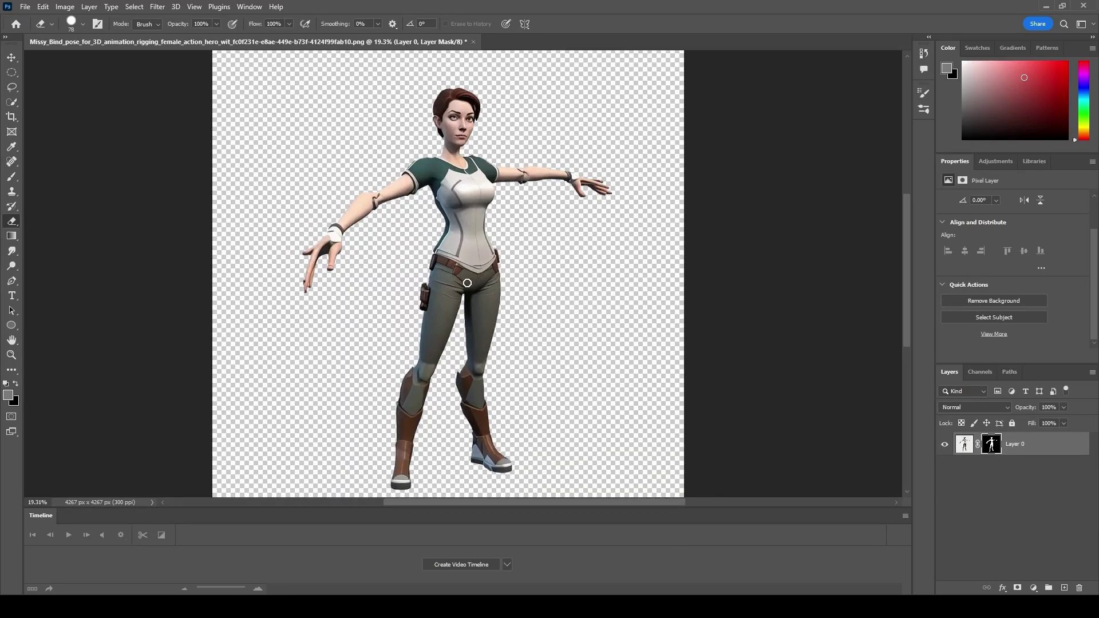
Step: Start Select and Mask on the layer mask and set the Quick Selection brush to subtract with a size of 34
left_click(134, 7)
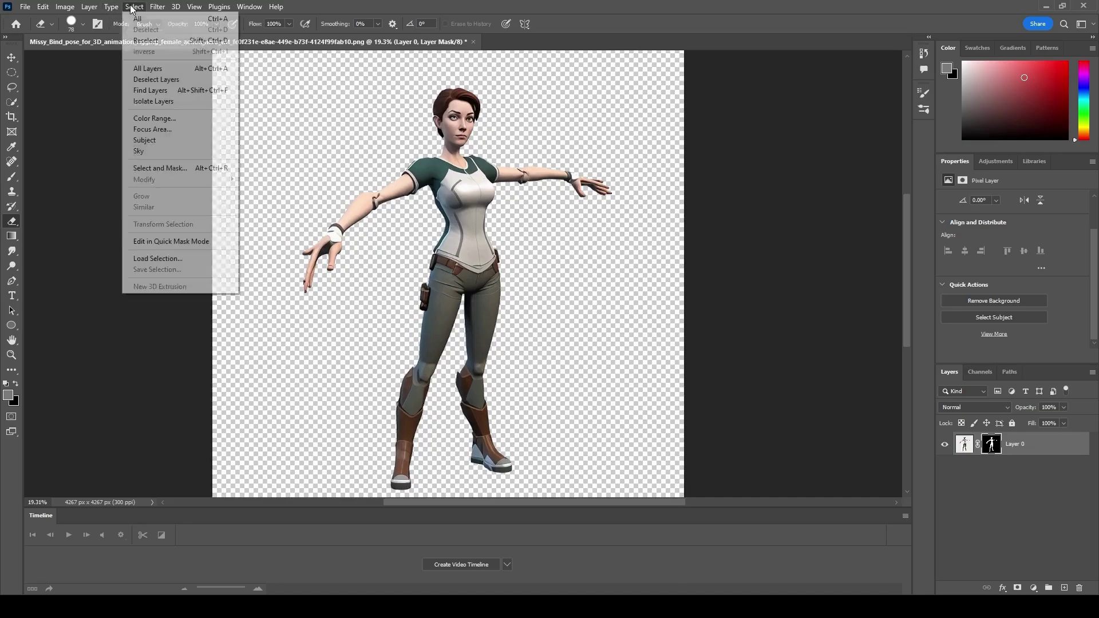
left_click(170, 169)
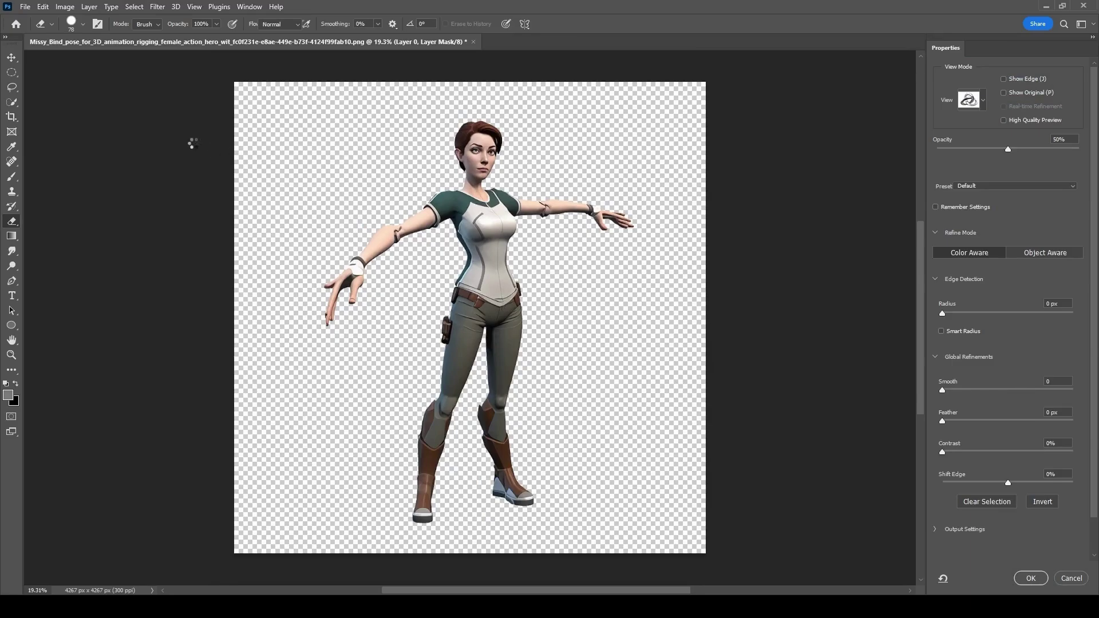
key("f")
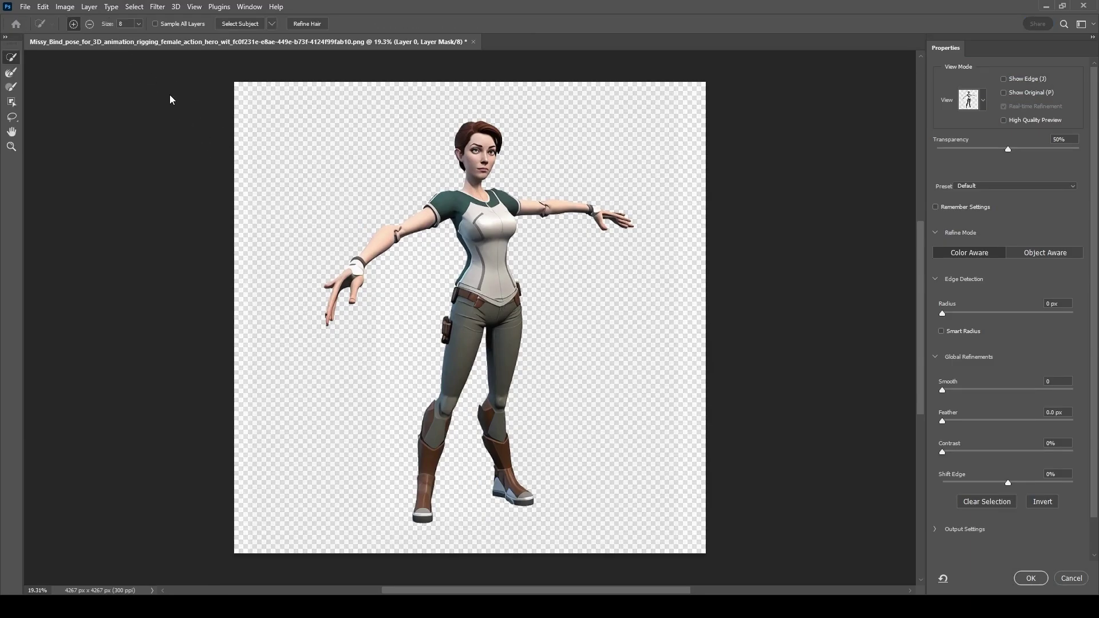
left_click(89, 24)
scroll(327, 298, "up", 5)
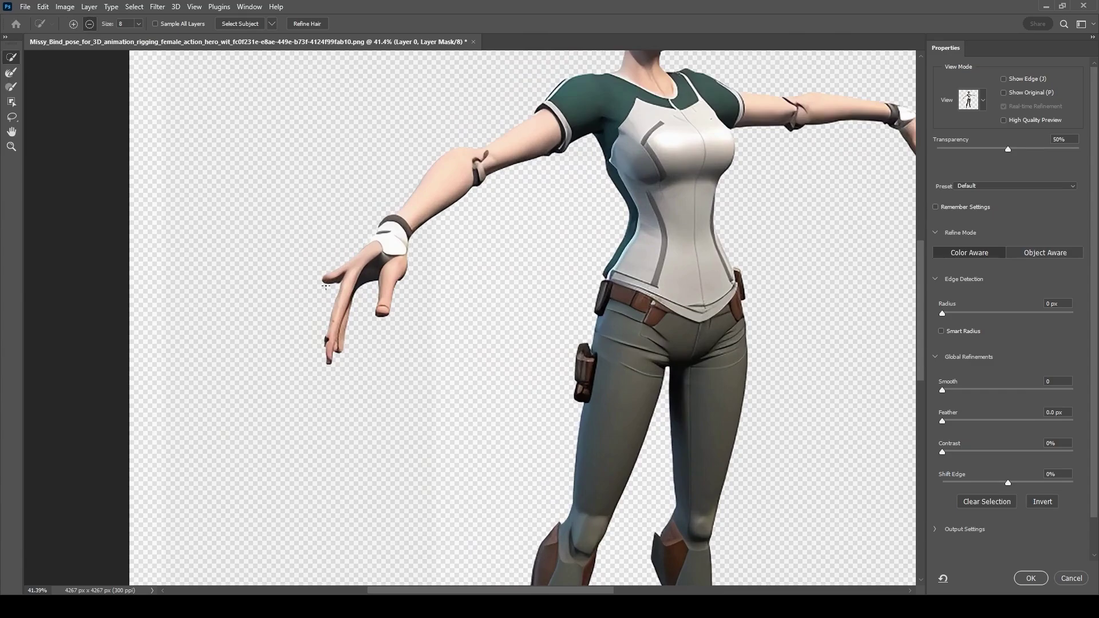
left_click(138, 22)
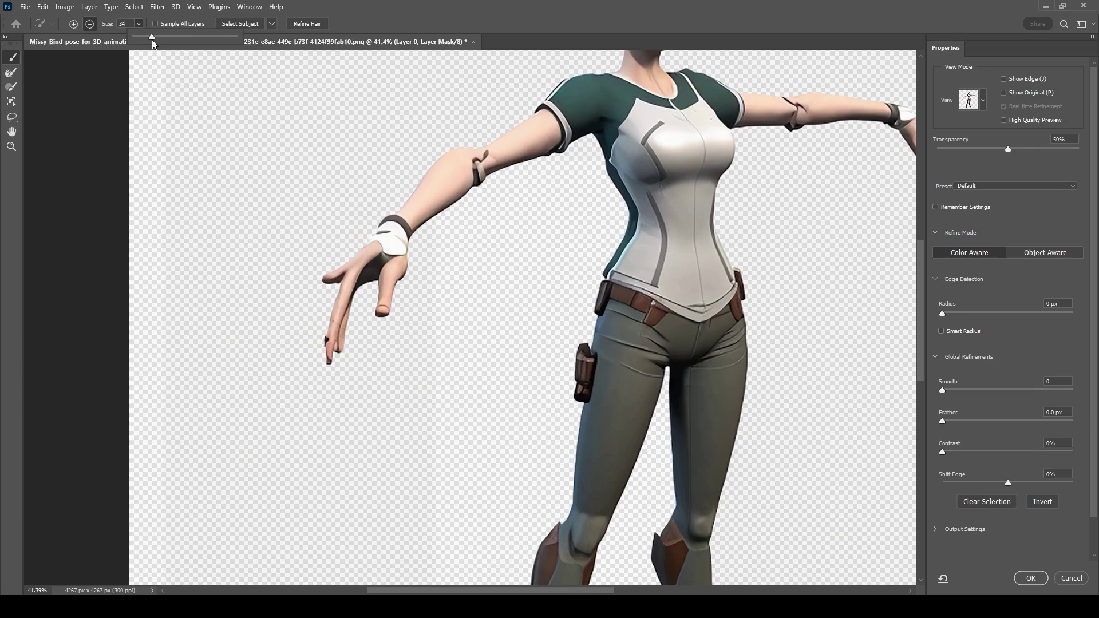
left_click(152, 38)
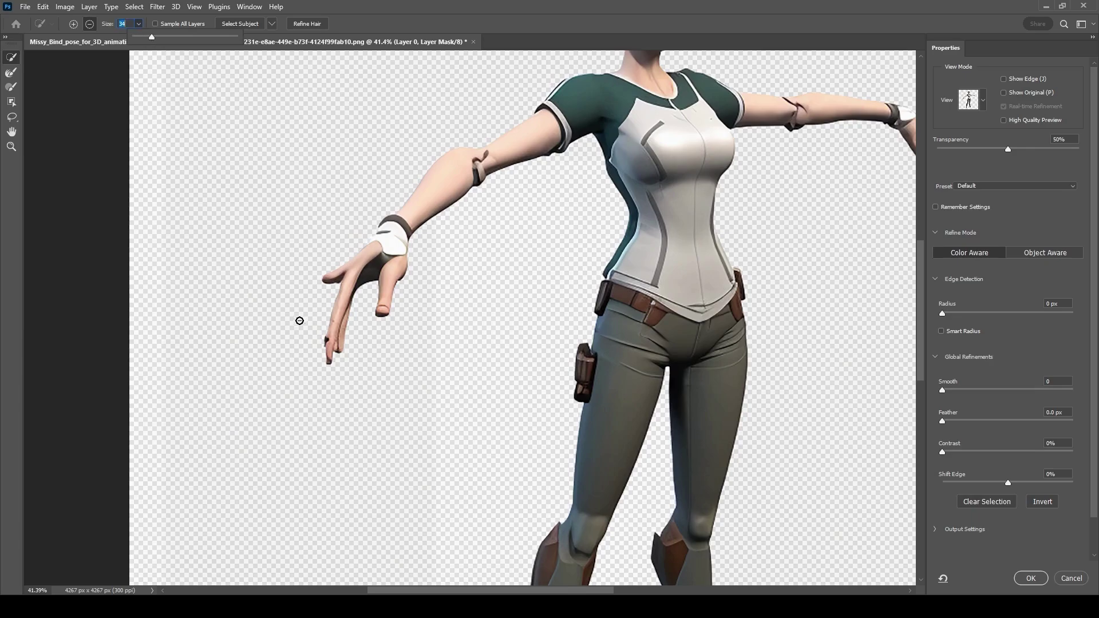
Step: Subtract the outstretched finger of the character's right hand from the selection and apply the refined mask
left_click(326, 280)
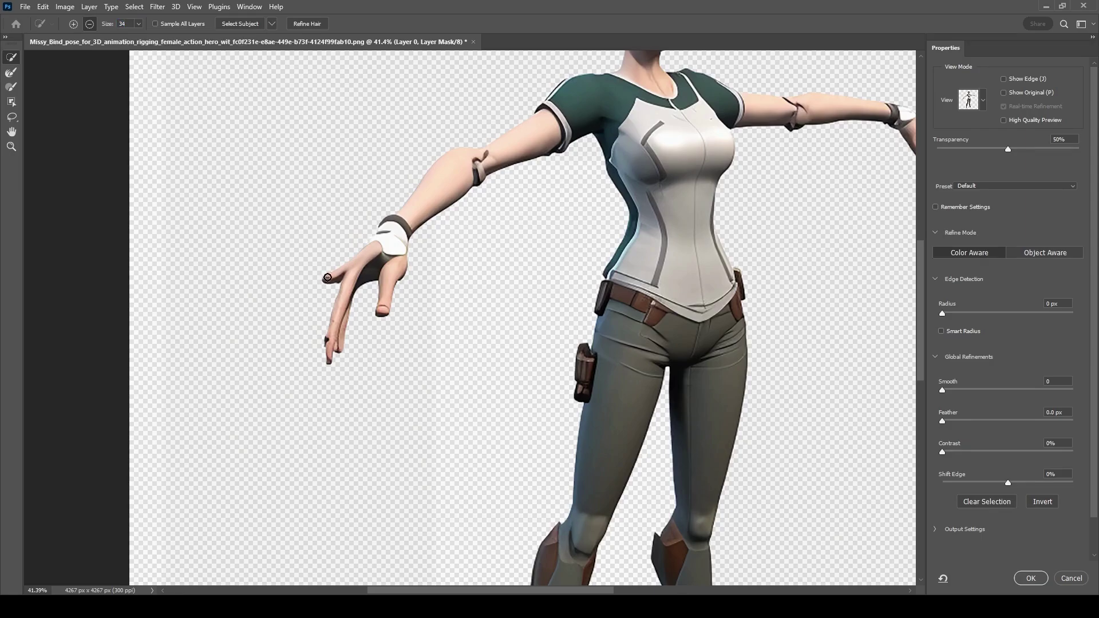
left_click_drag(327, 279, 332, 274)
scroll(332, 274, "up", 2)
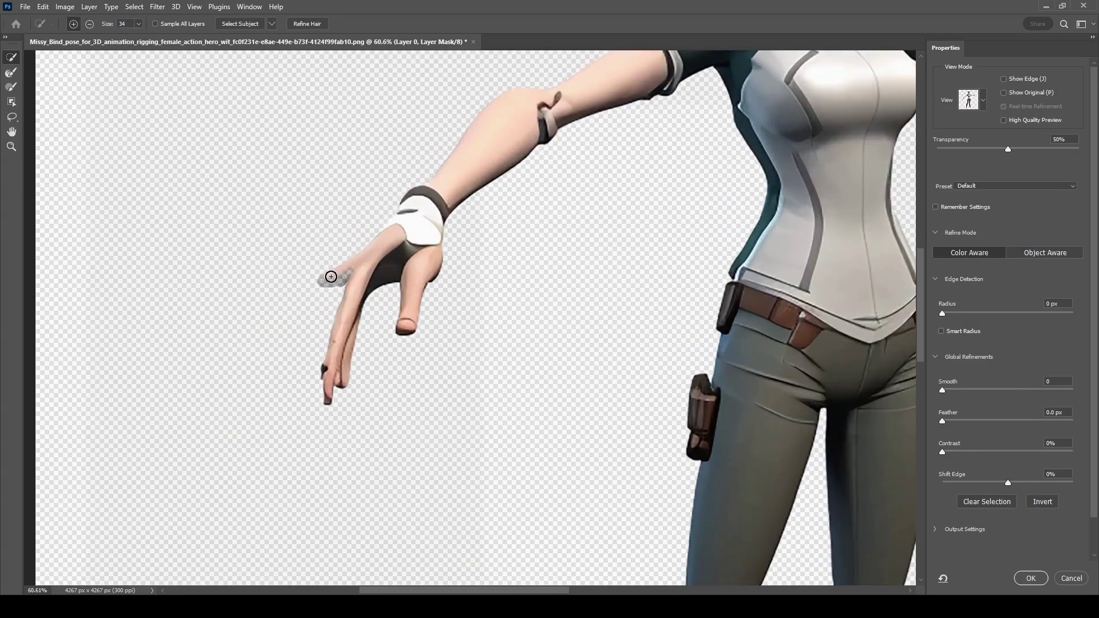
scroll(330, 276, "up", 1)
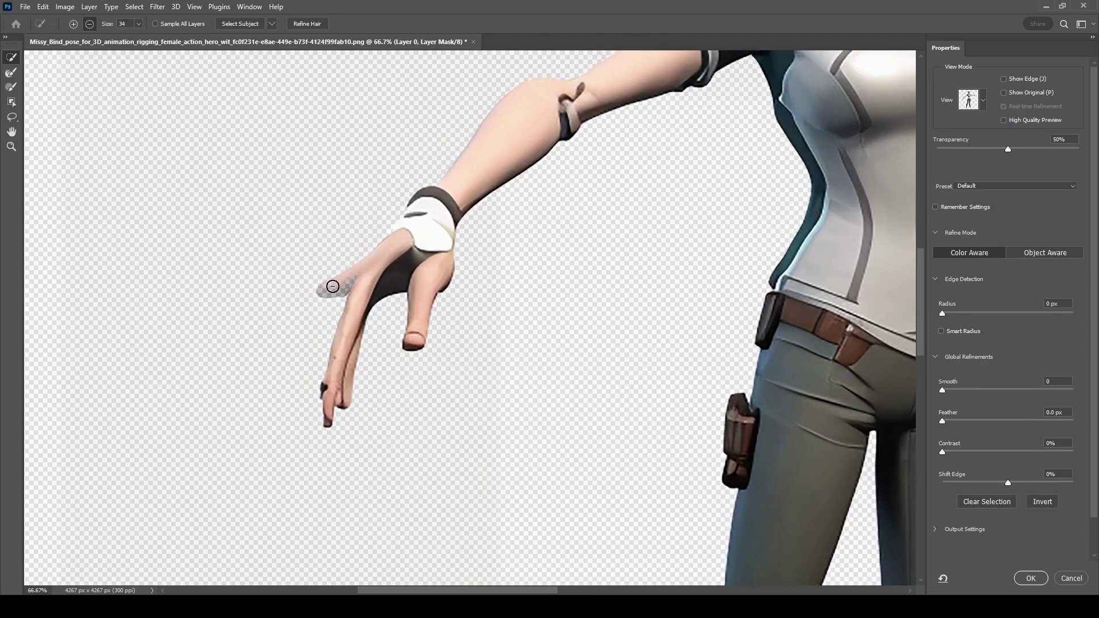
mouse_move(329, 292)
left_mouse_down()
mouse_move(321, 284)
mouse_move(311, 297)
left_mouse_up()
key("ctrl+0")
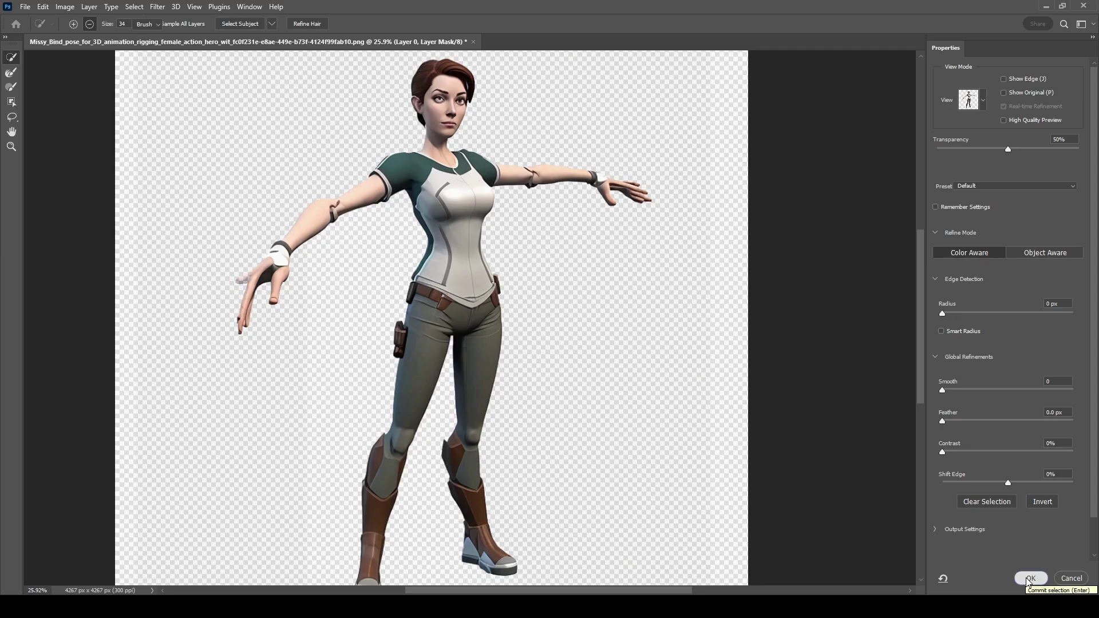
left_click(1028, 579)
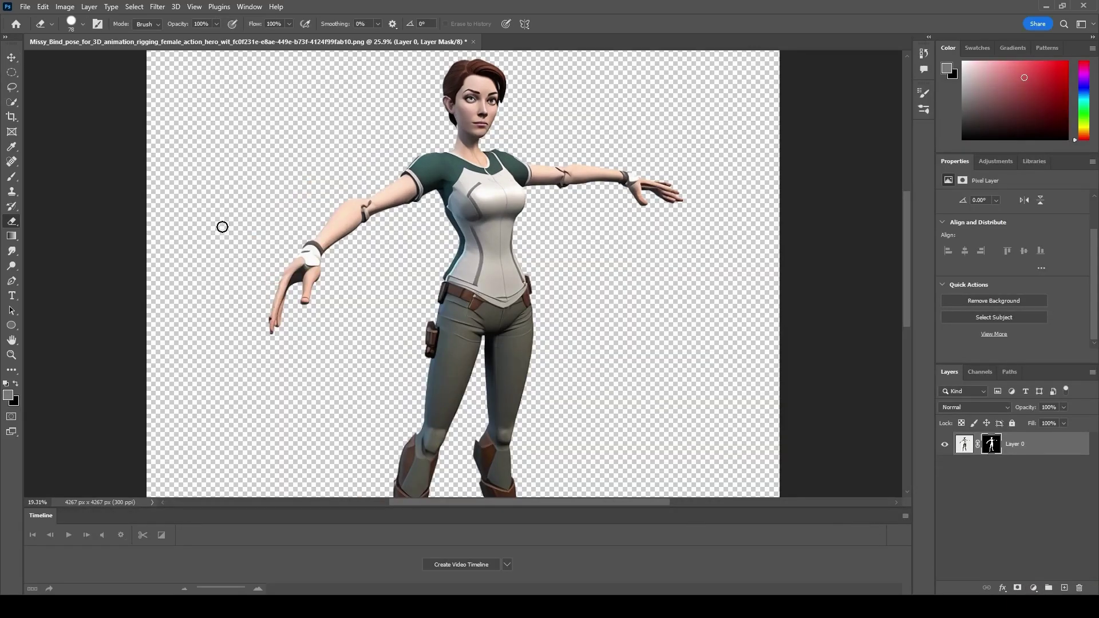
Step: Set the eraser size to 39 px and touch up the layer mask at the fingertips of the character's left hand
key("ctrl+plus")
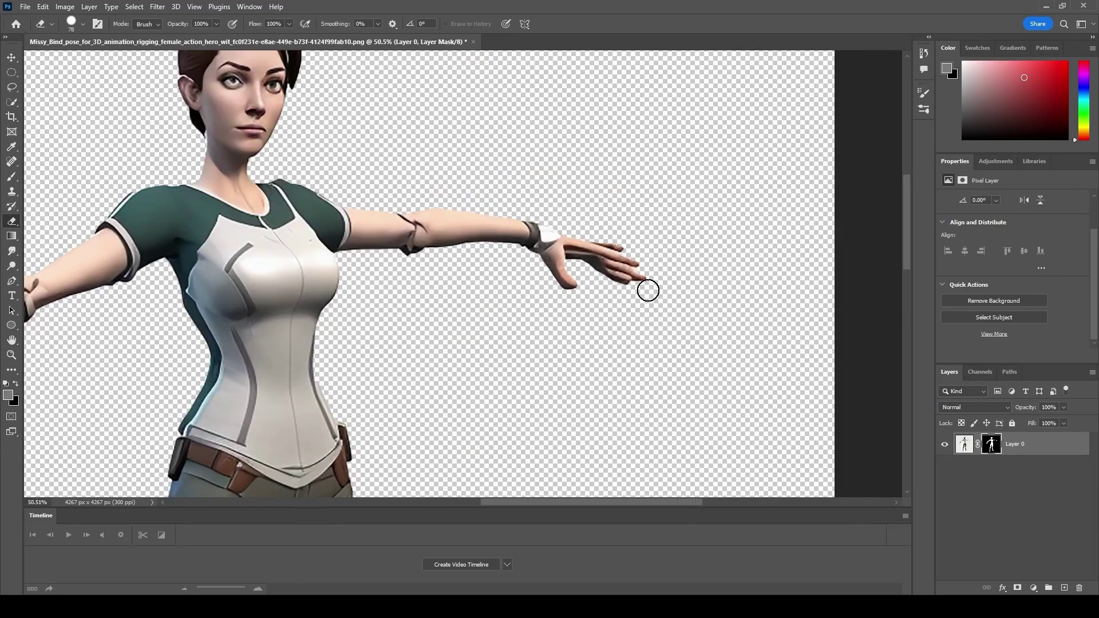
scroll(647, 291, "up", 2)
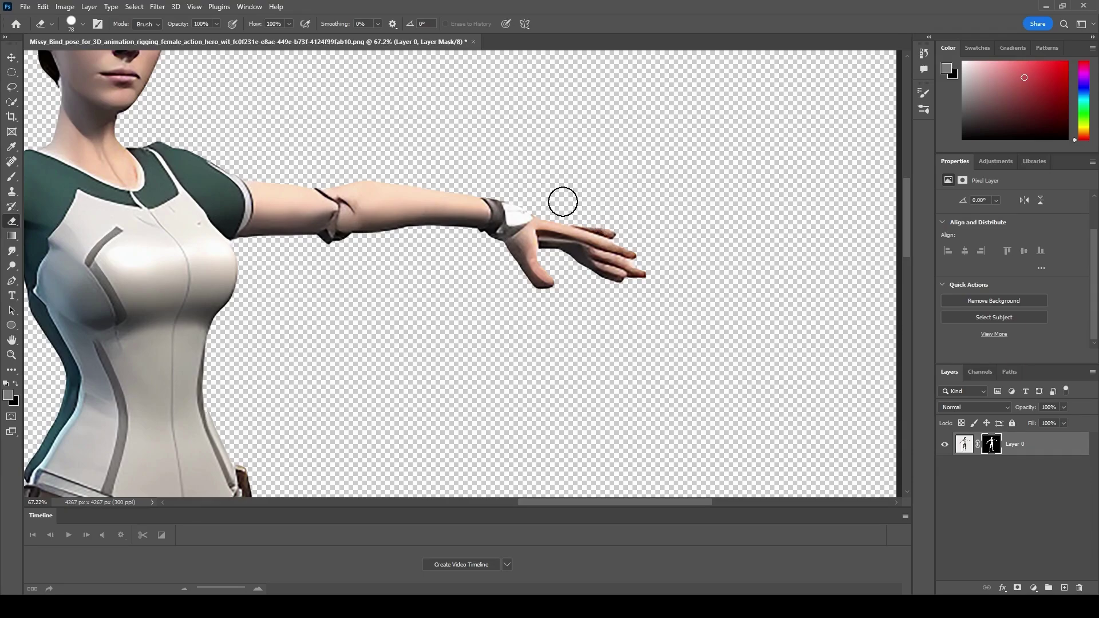
left_click(84, 24)
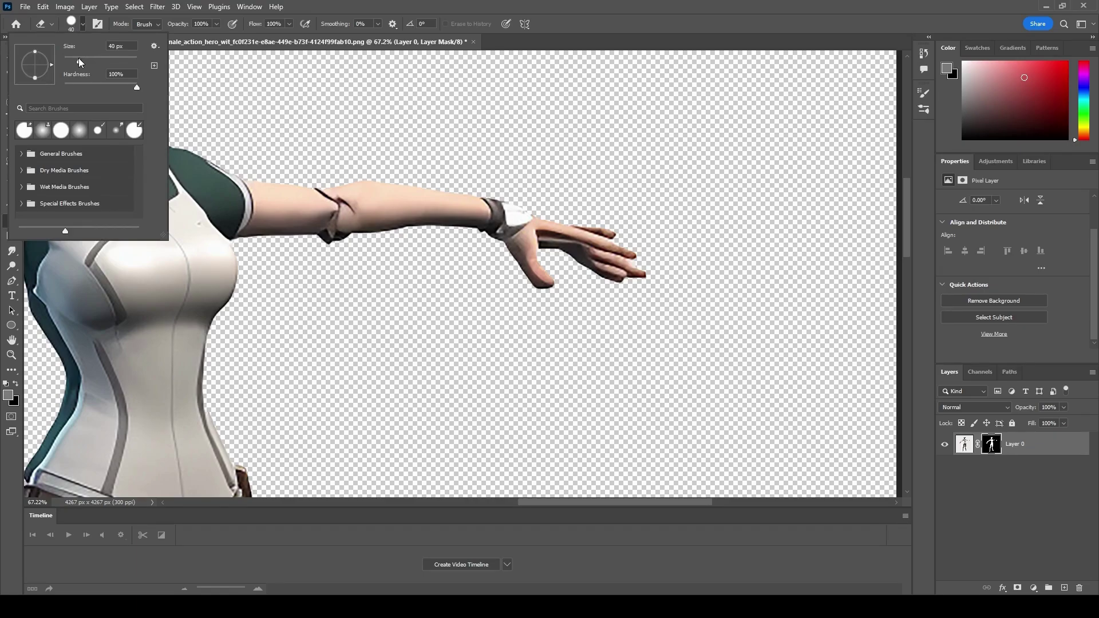
key("Return")
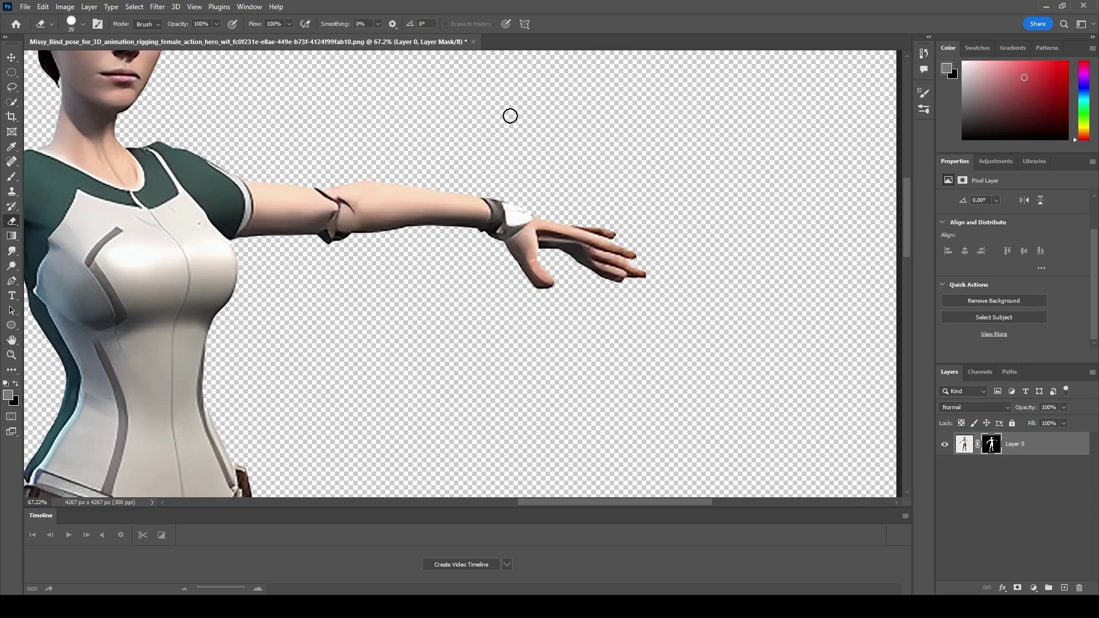
mouse_move(615, 235)
left_mouse_down()
mouse_move(576, 223)
mouse_move(617, 238)
mouse_move(570, 222)
mouse_move(610, 230)
left_mouse_up()
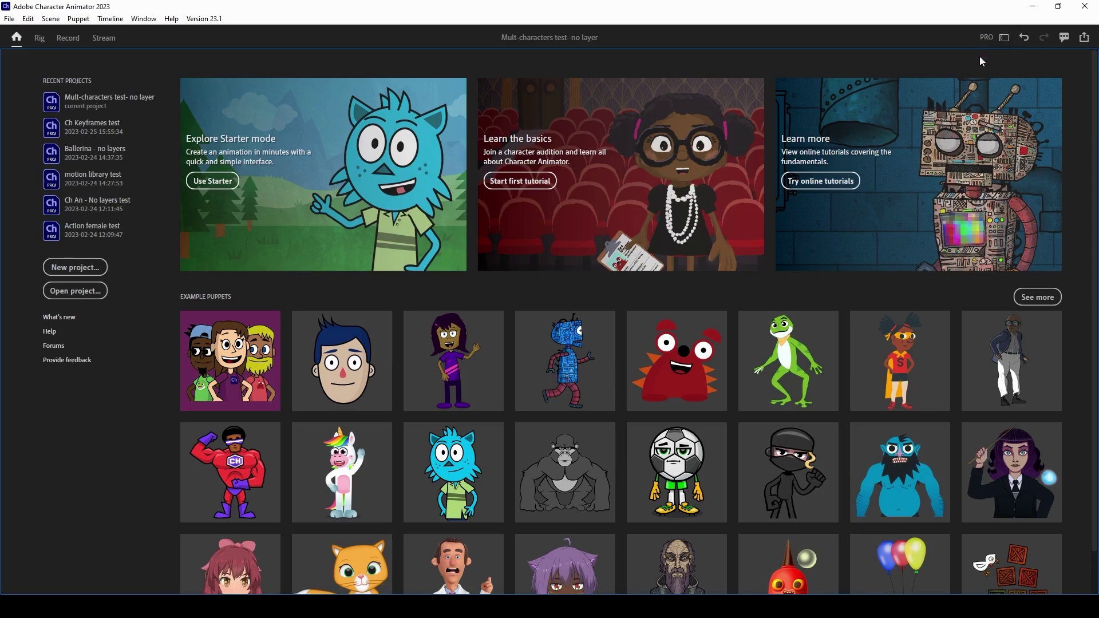
Step: Switch to Adobe Character Animator and review the Starter and Pro mode options and the contents of the saved project's folder
left_click(987, 38)
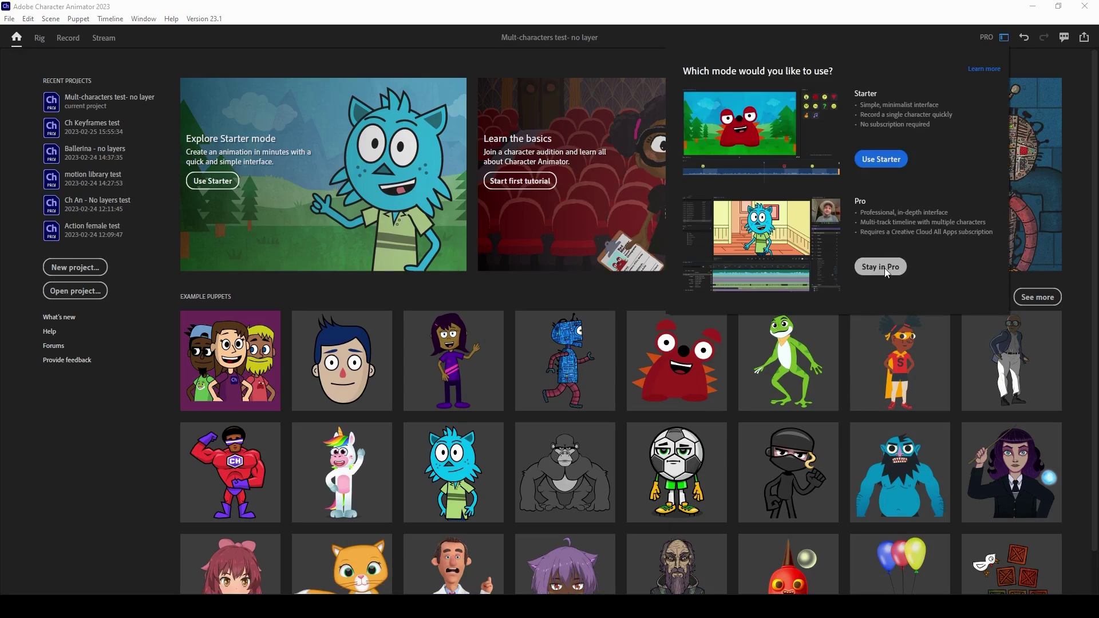
left_click(1030, 71)
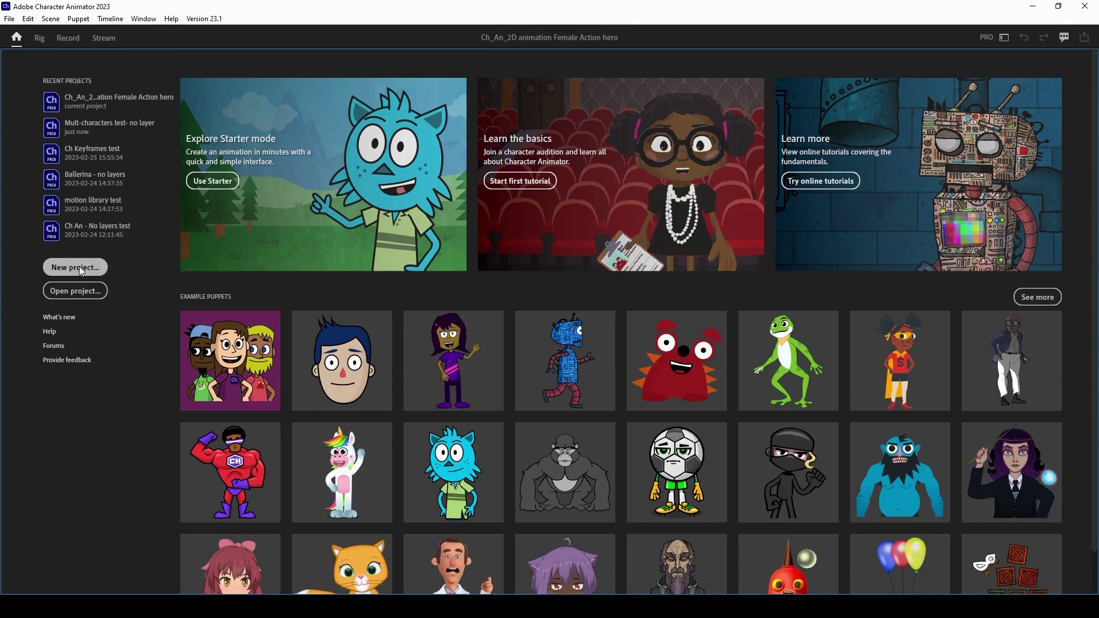
left_click(80, 269)
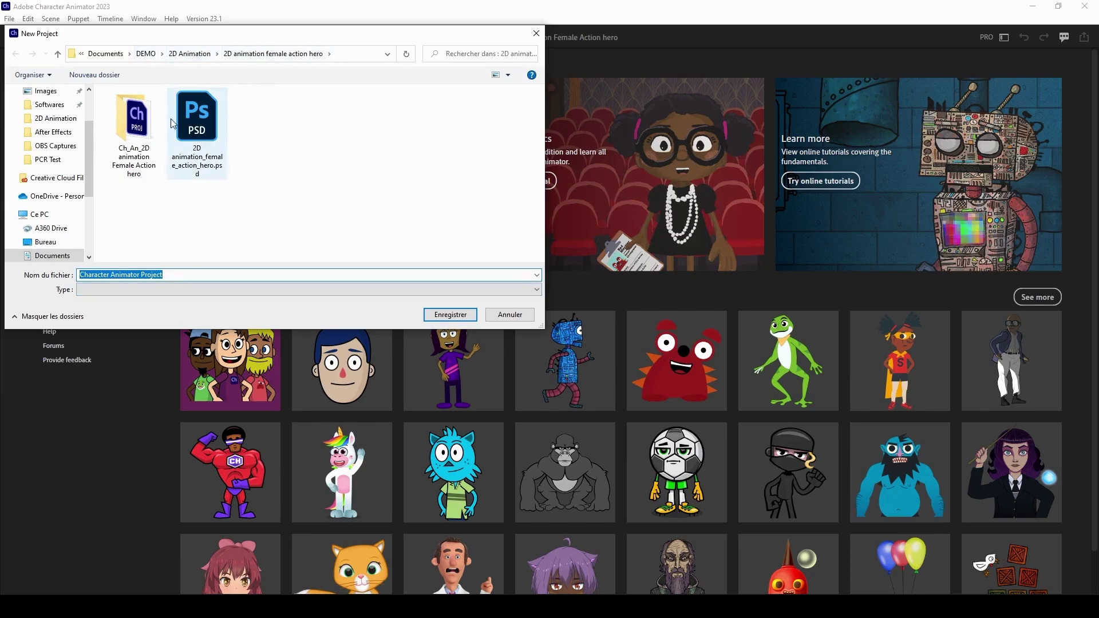
double_click(136, 137)
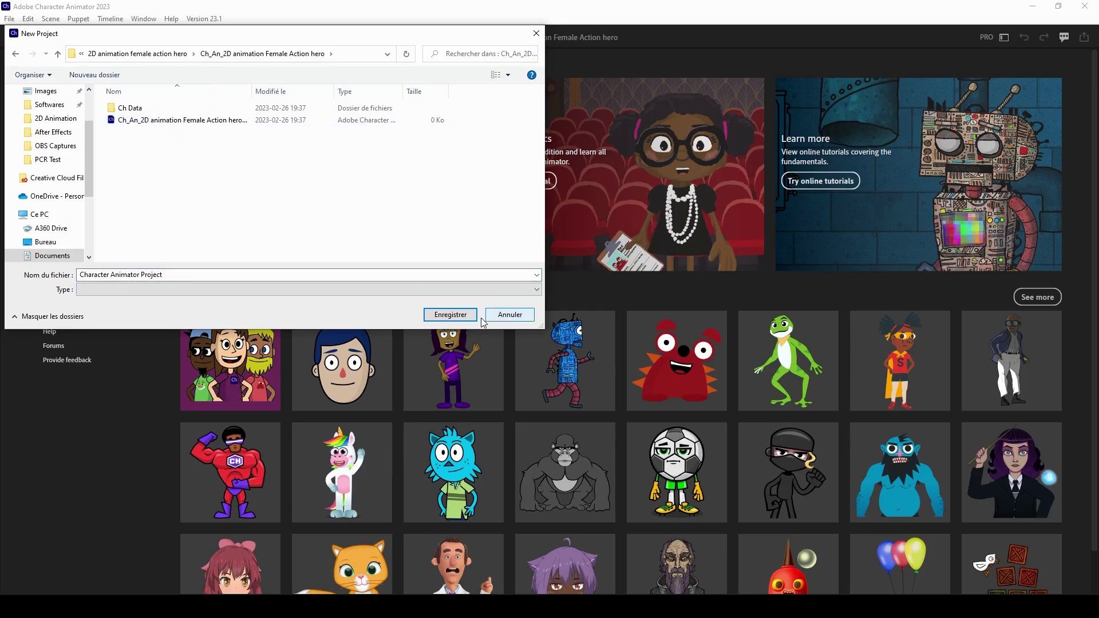
left_click(501, 315)
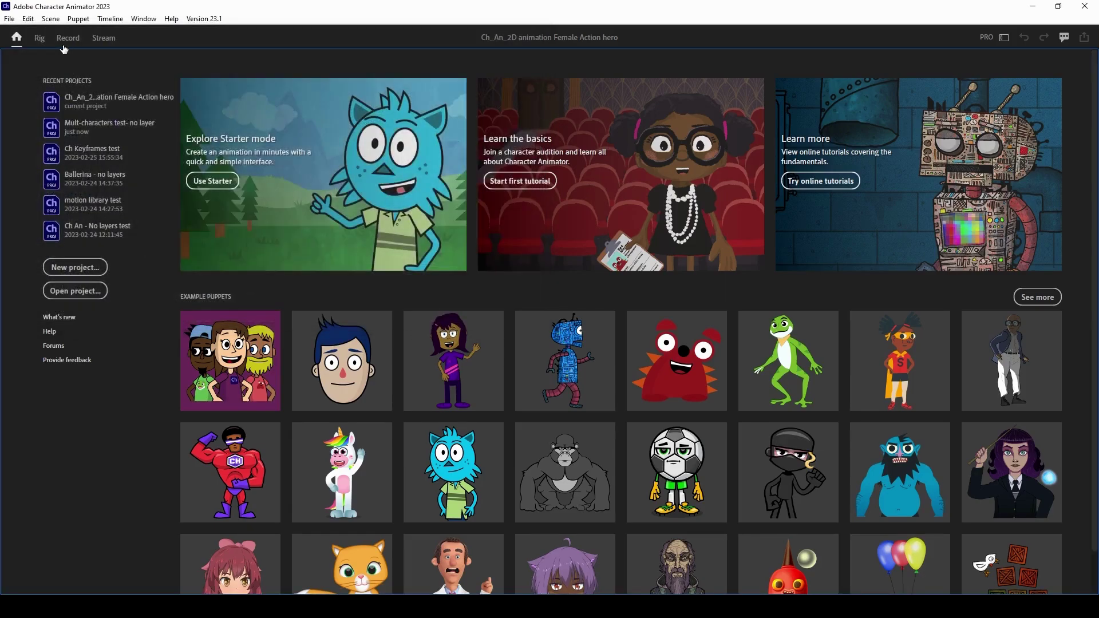
Step: Open the Ch_An_2D animation Female Action hero project and import 2D animation_female_action_hero.psd as a puppet
left_click(94, 98)
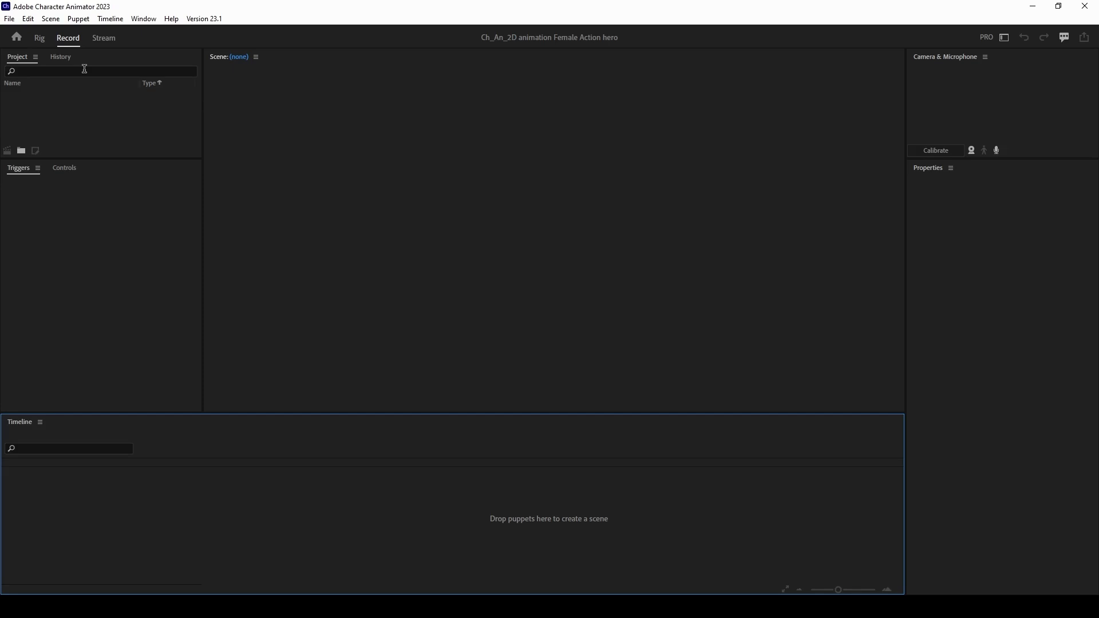
left_click(10, 18)
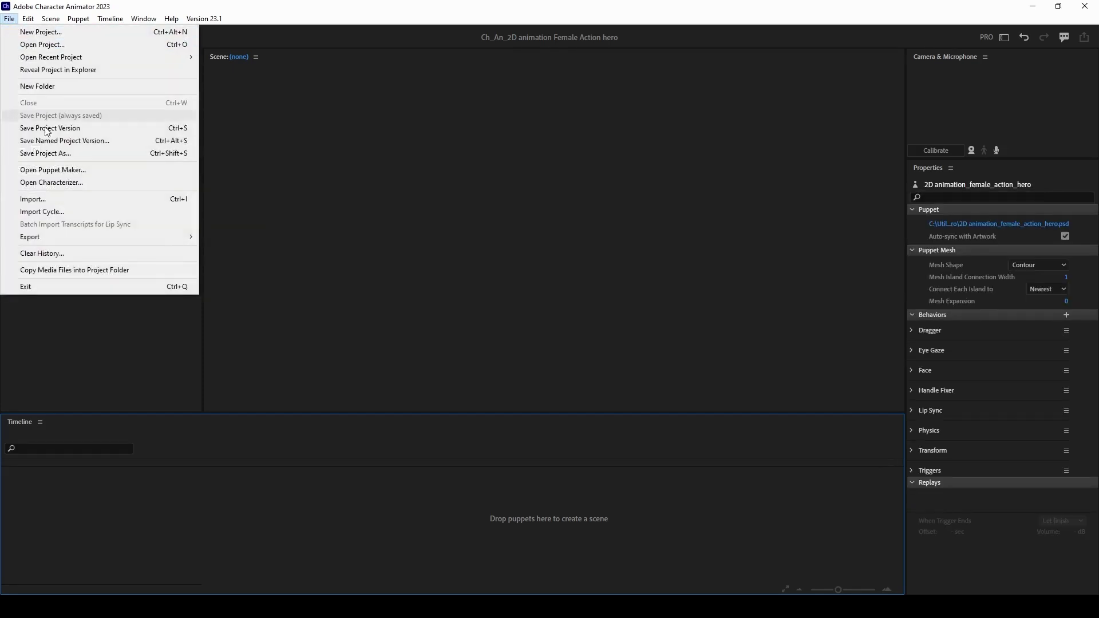
left_click(52, 202)
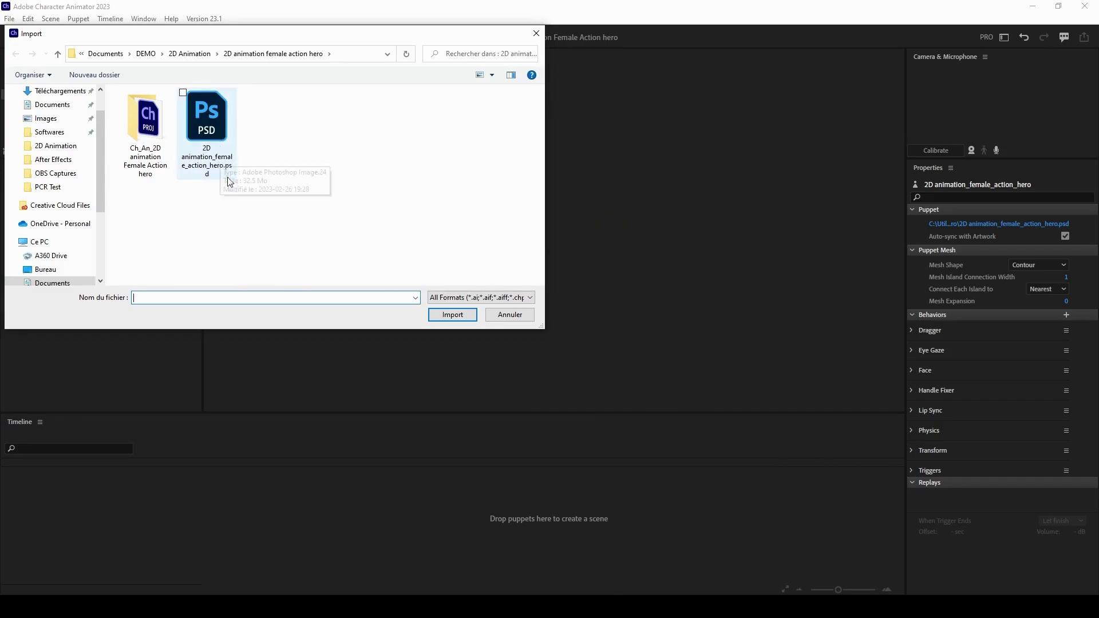
left_click(522, 315)
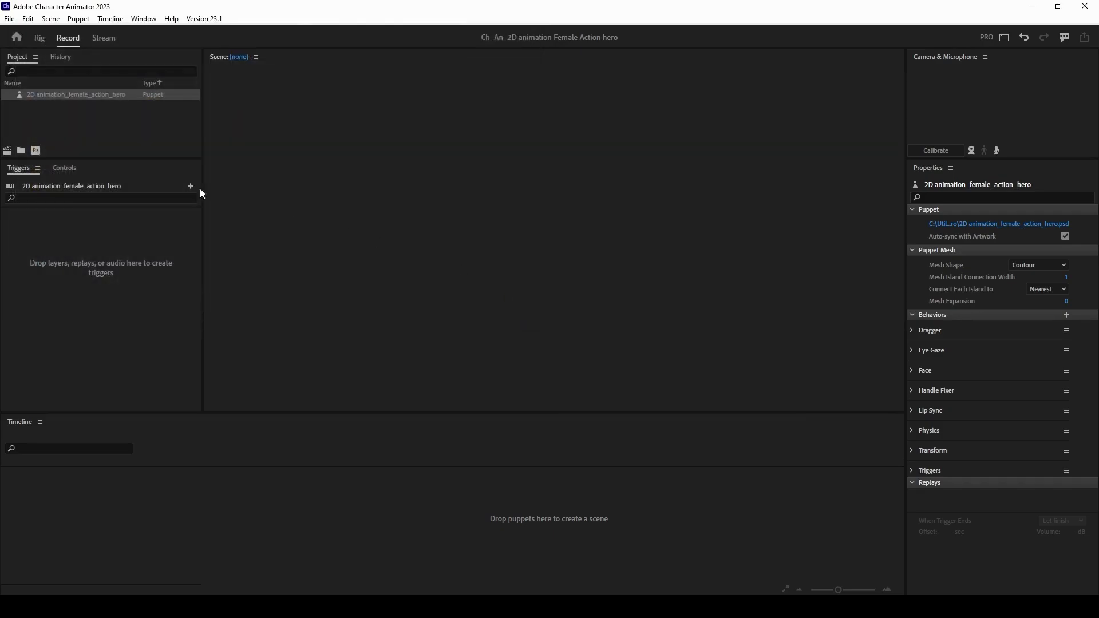
Step: Open the 2D animation_female_action_hero puppet for rigging and move its origin handle to the waist just above the belt
left_click_drag(74, 95, 105, 180)
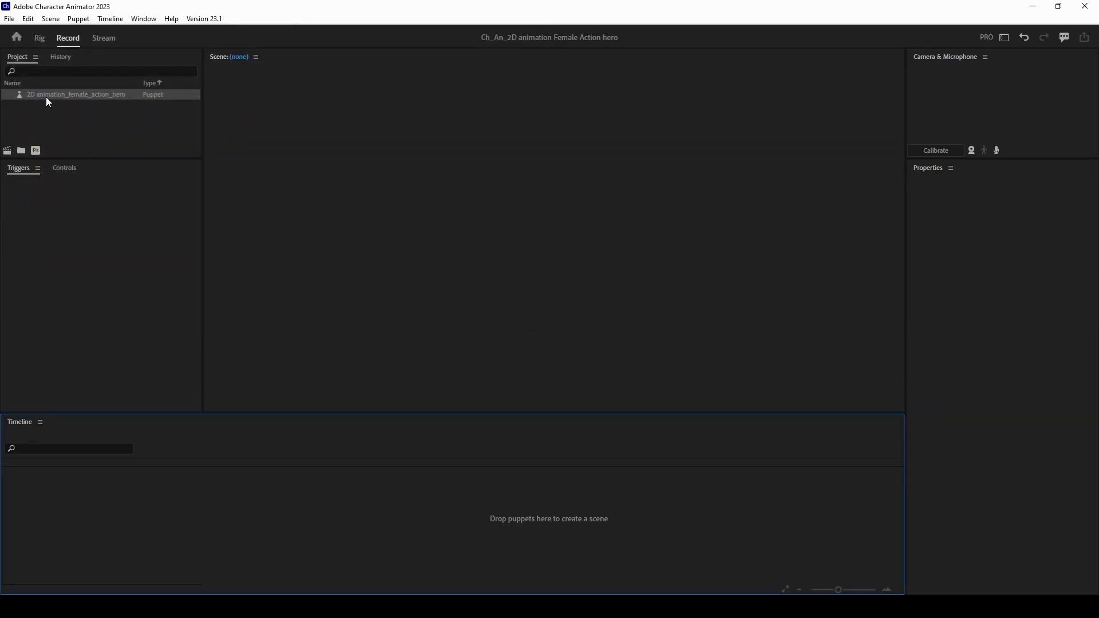
left_click(95, 96)
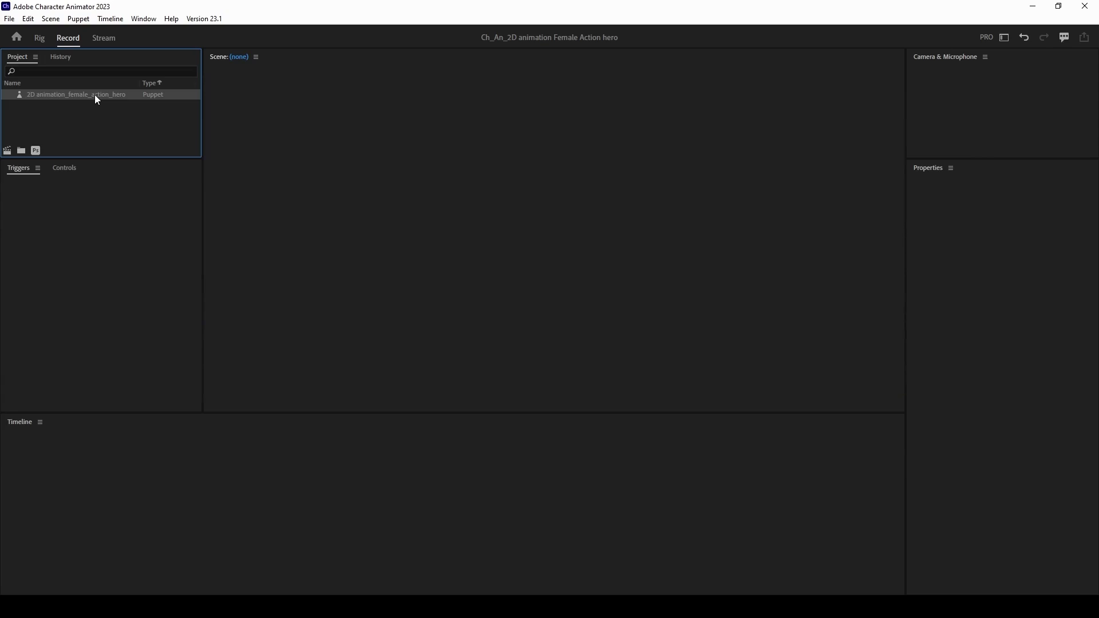
double_click(96, 97)
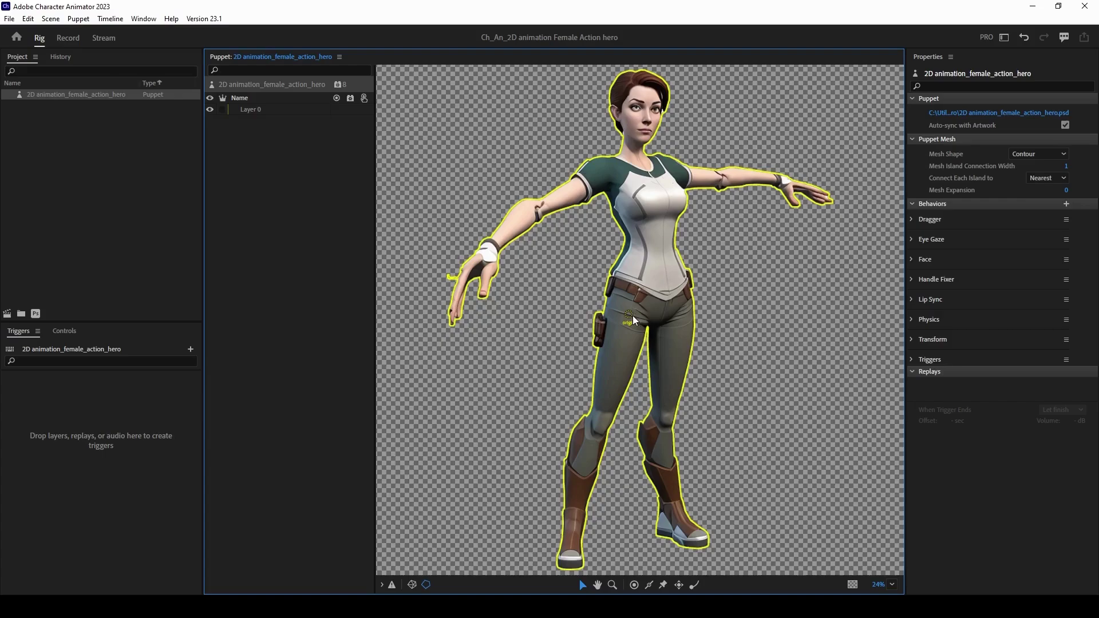
left_click_drag(633, 315, 655, 291)
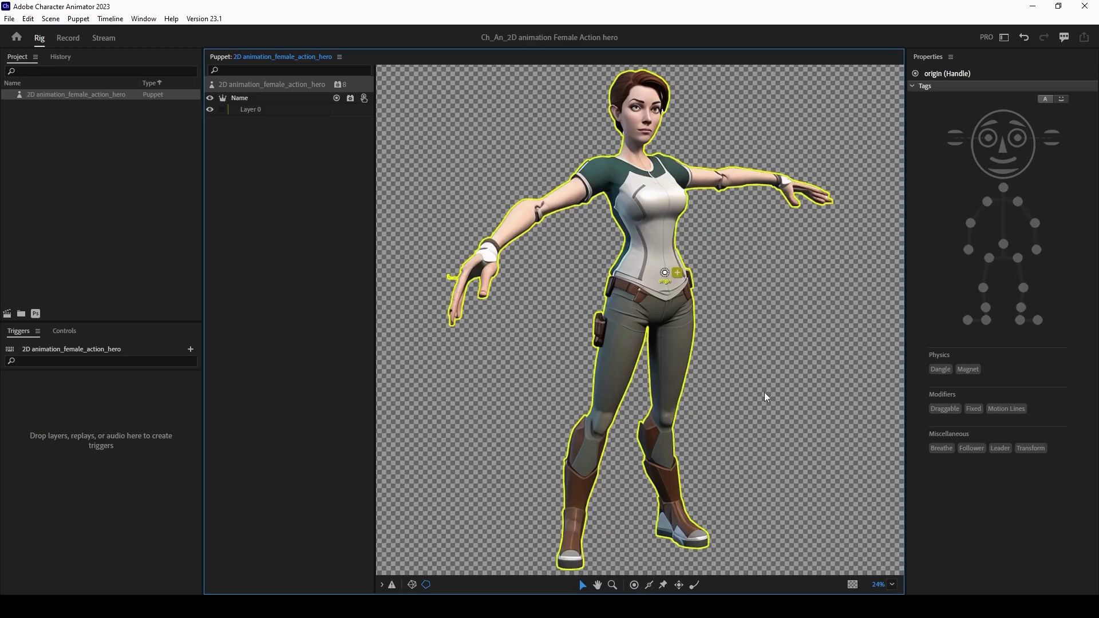
Step: Add handles at the character's neck and left wrist, tagging them Neck and Left Wrist
left_click(635, 585)
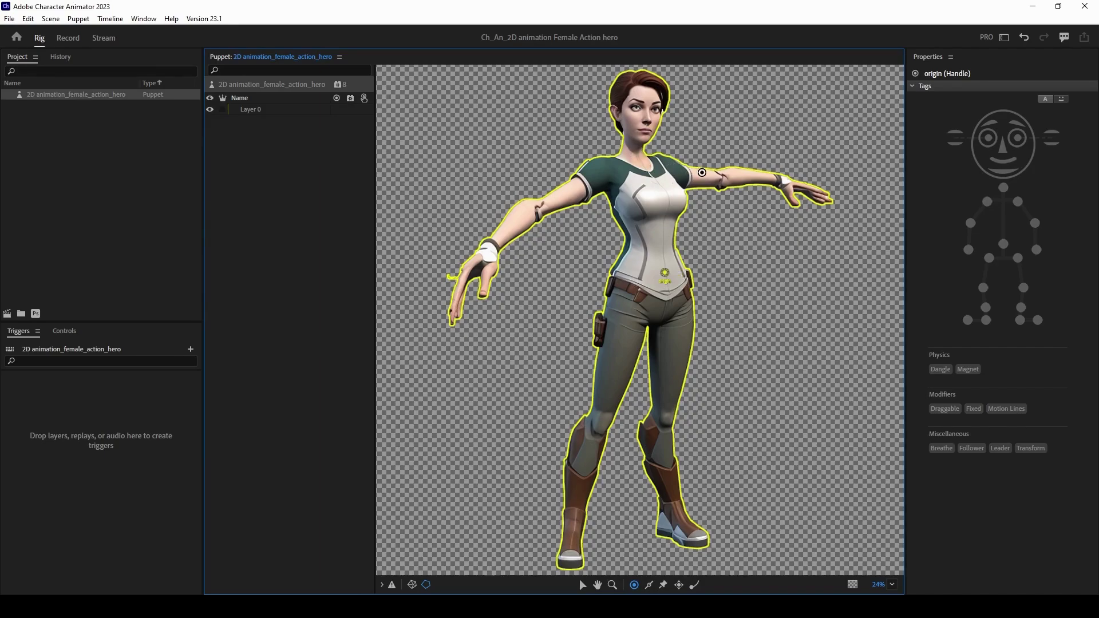
left_click(636, 149)
left_click(1004, 187)
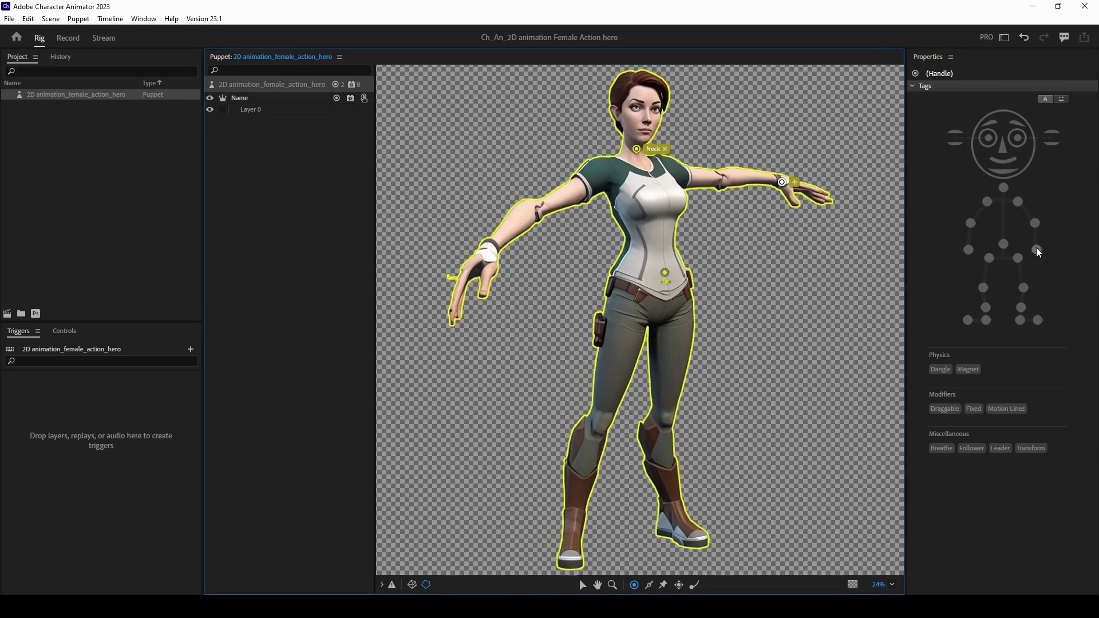
left_click(1036, 250)
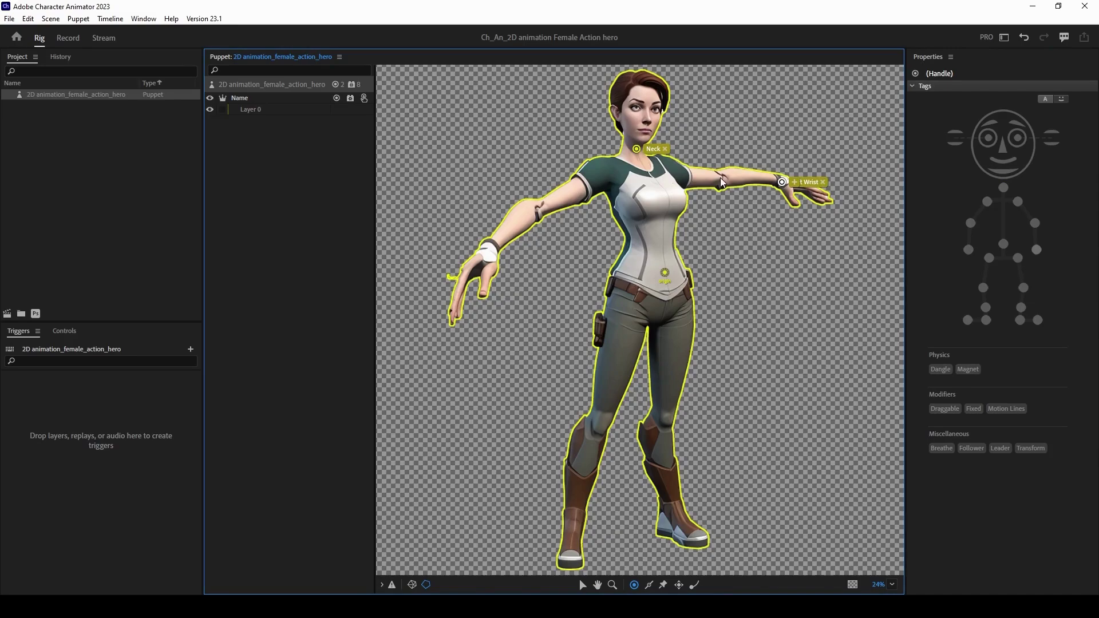
Step: Add handles at the left elbow, both shoulders, right elbow and right wrist, tagging each with its matching body-joint tag
left_click(1035, 223)
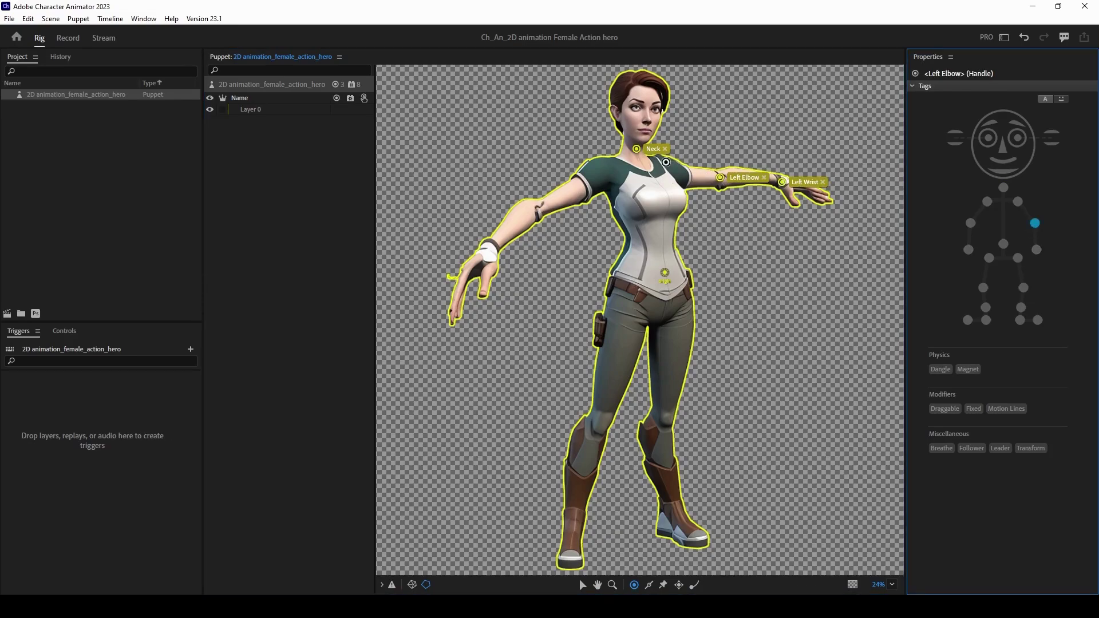
left_click(1017, 202)
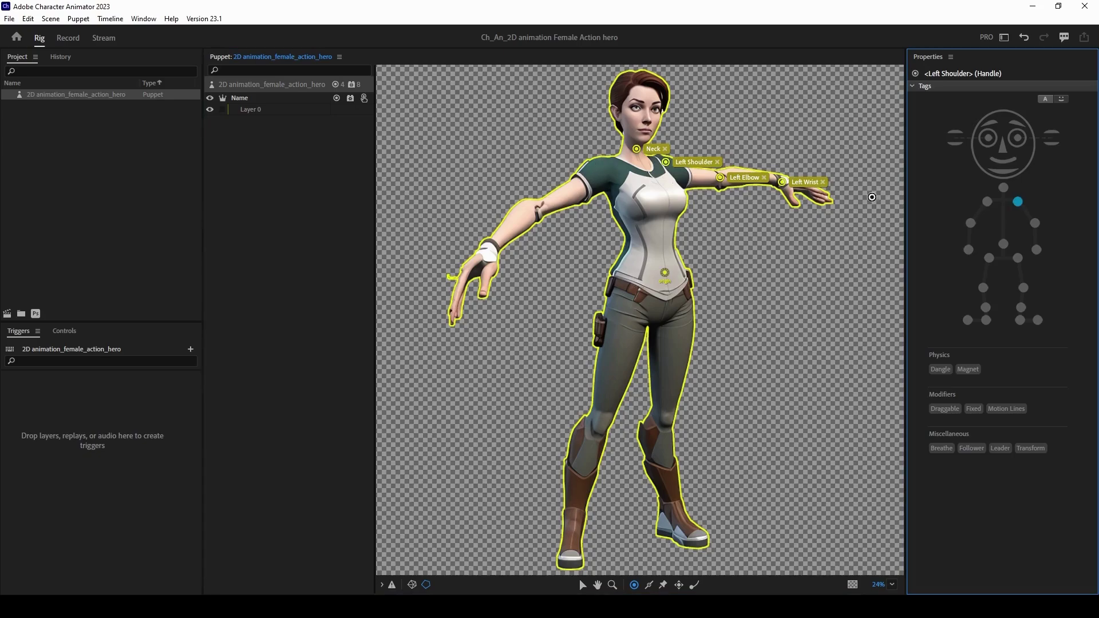
left_click(986, 201)
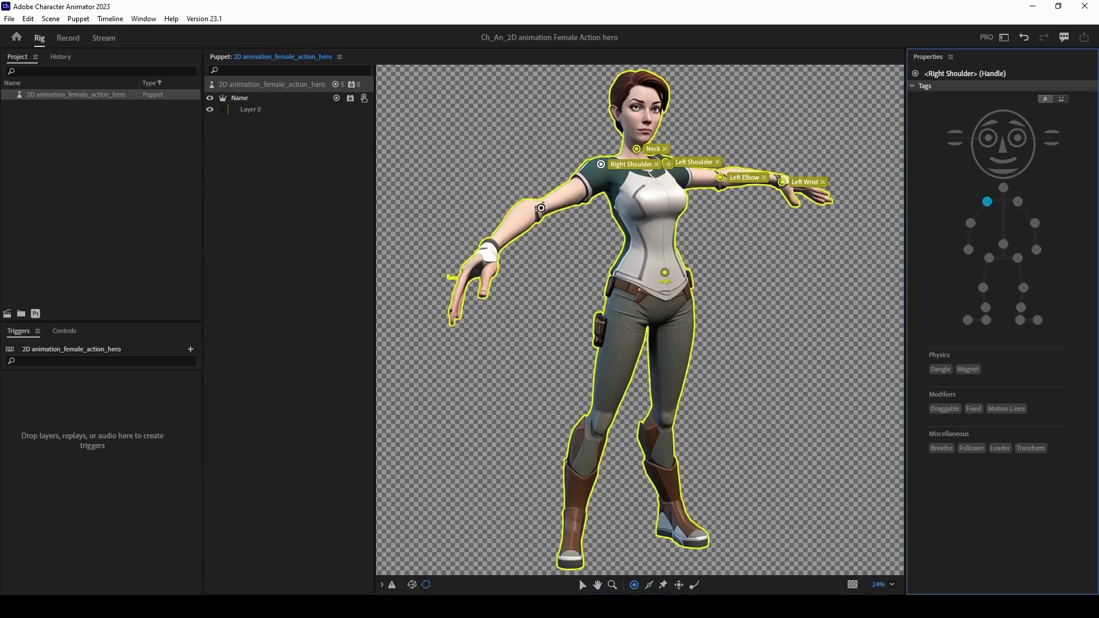
left_click(970, 223)
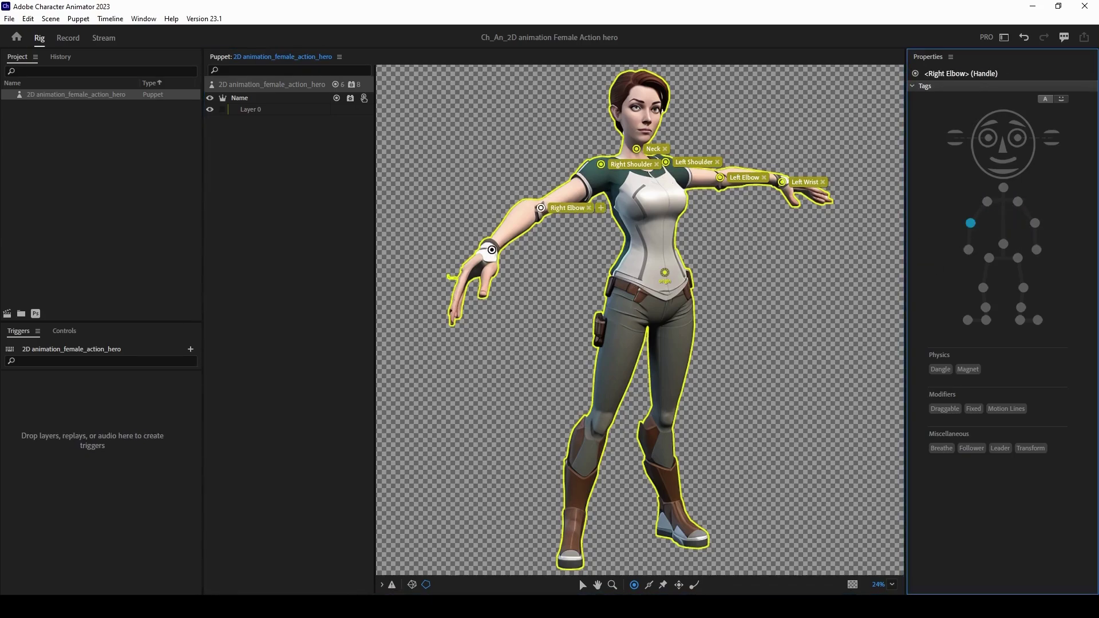
left_click(969, 251)
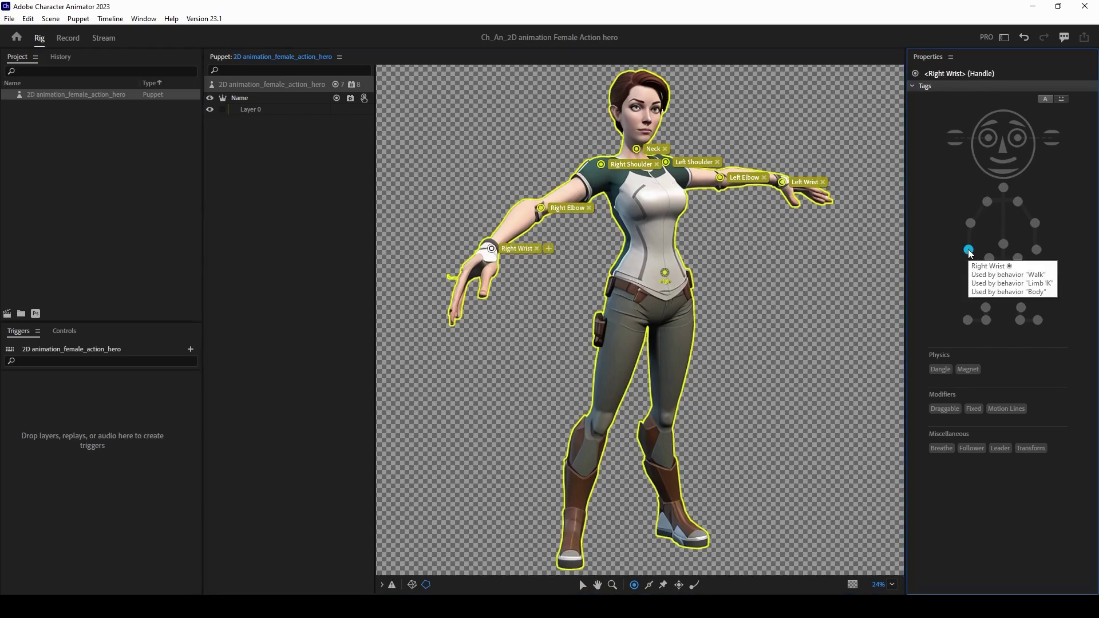
Step: Add handles at the belt and the top of each thigh, tagging them Waist, Left Hip and Right Hip
left_click(1001, 245)
left_click(1018, 259)
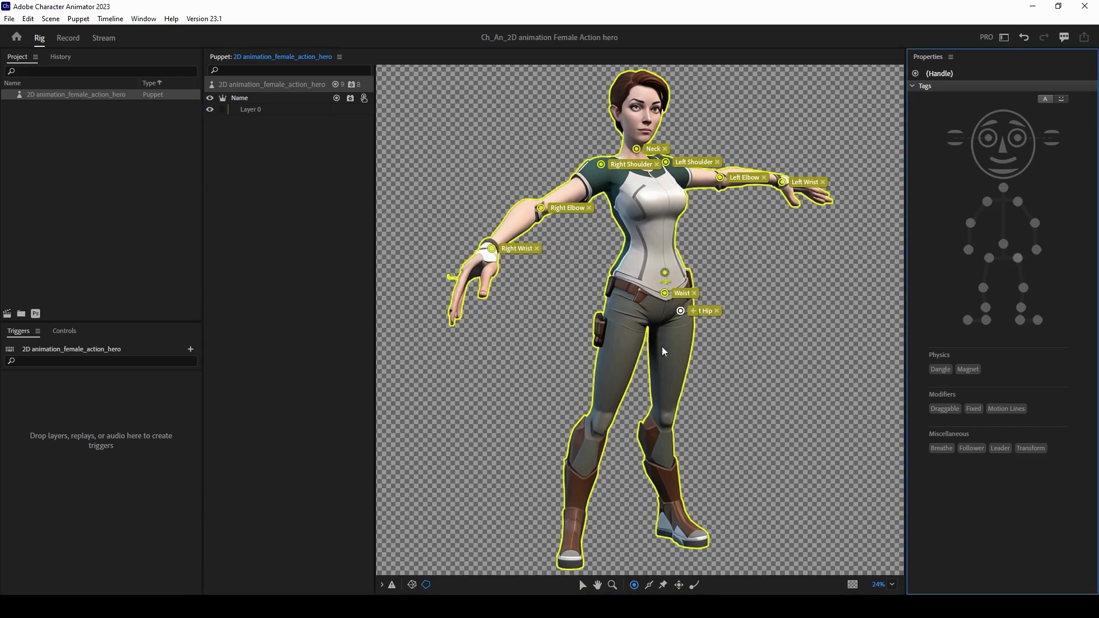
left_click(989, 258)
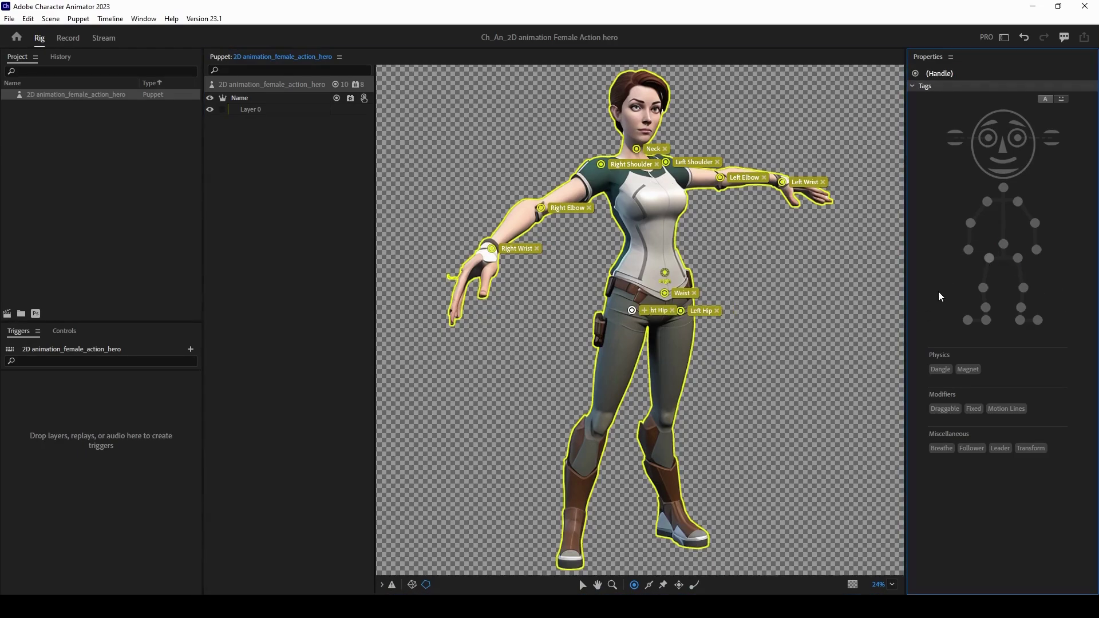
Step: Add handles on the character's left foot and knee, tagging them Left Toe, Left Heel and Left Knee
left_click(698, 535)
left_click(1036, 321)
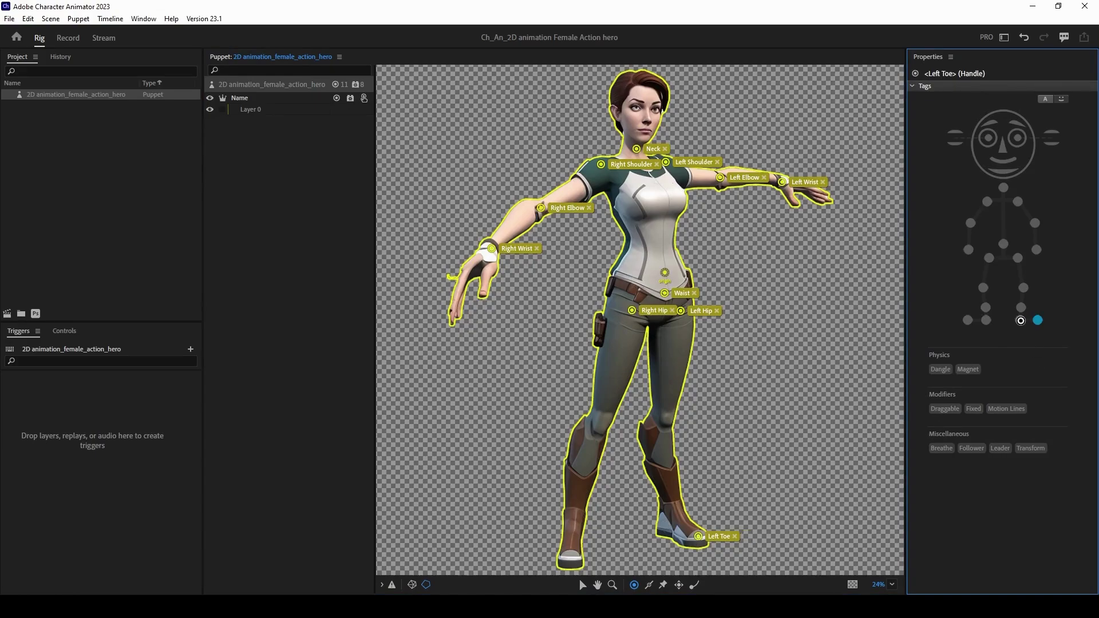
left_click(1020, 320)
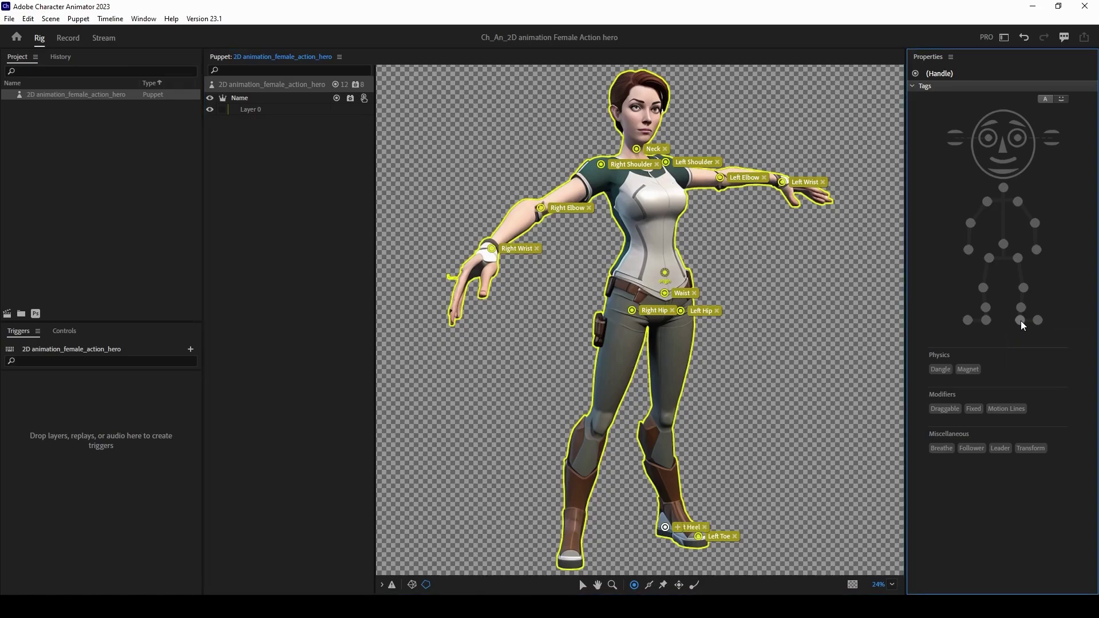
left_click(664, 423)
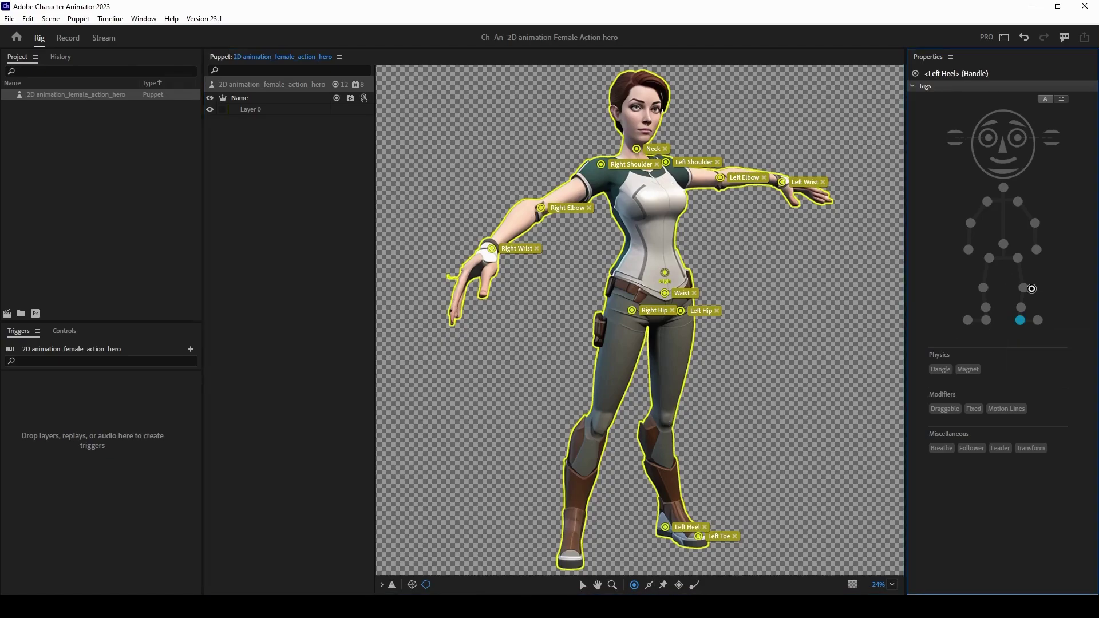
left_click(1023, 288)
Step: Add handles on the character's right foot and knee, tagging them Right Toe, Right Heel and Right Knee
left_click(569, 561)
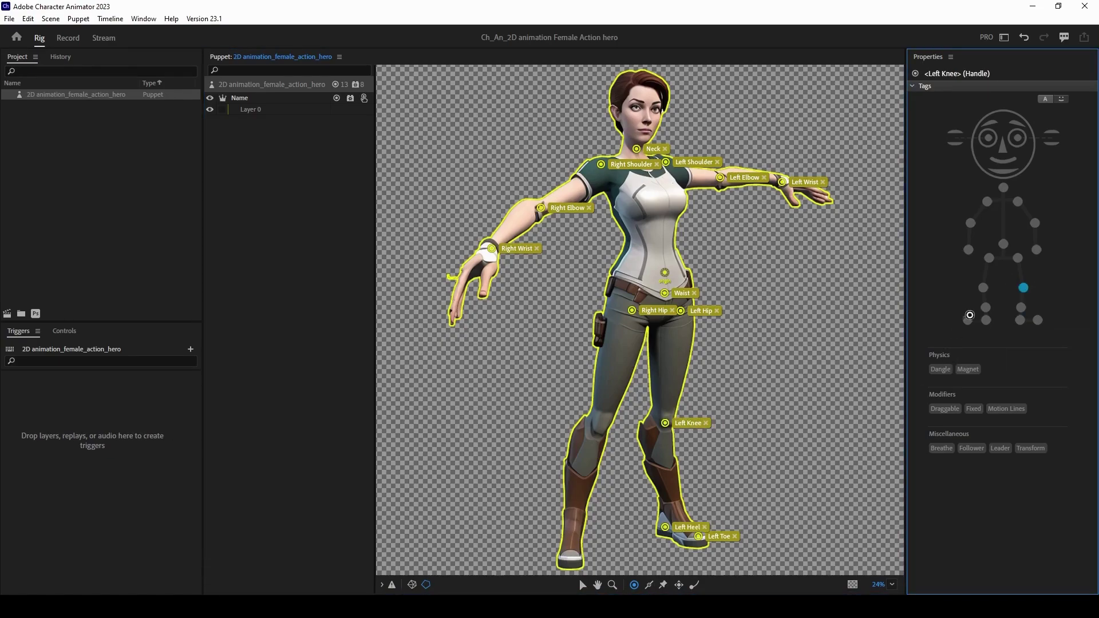
left_click(967, 320)
left_click(571, 536)
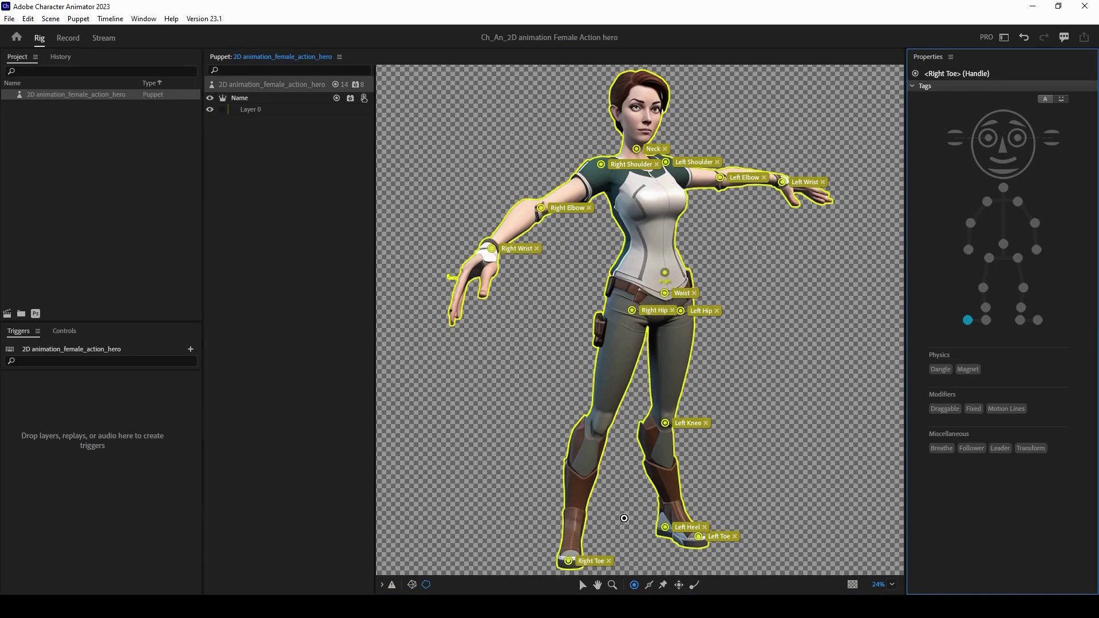
left_click(986, 321)
left_click(603, 425)
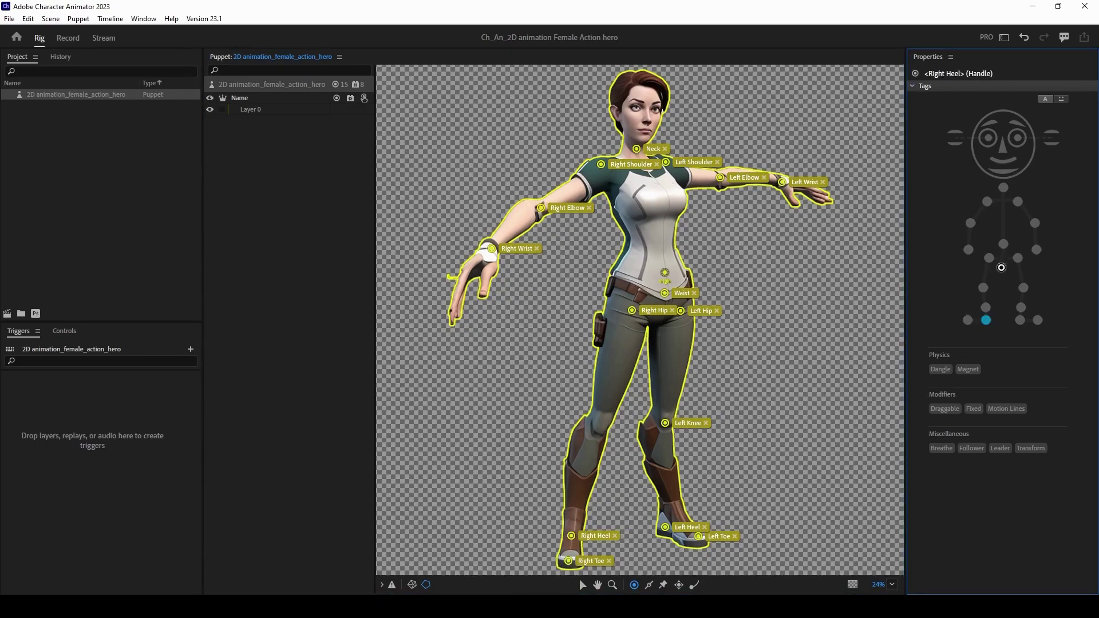
left_click(984, 288)
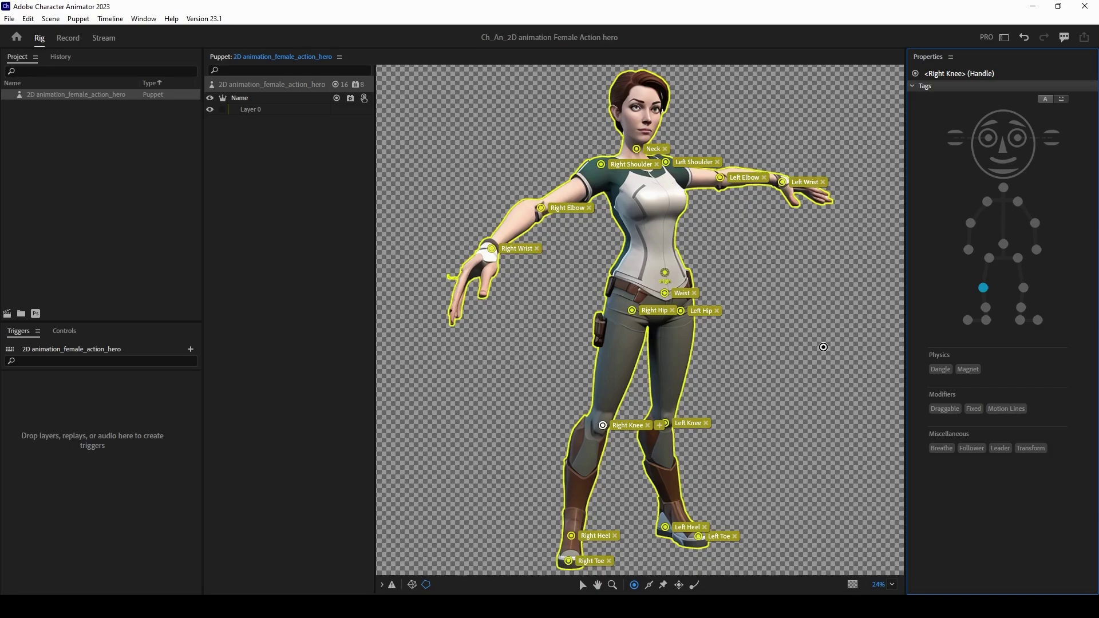
Step: Draw sticks along the right arm, from Right Shoulder to Right Elbow and from Right Elbow to Right Wrist
left_click(649, 585)
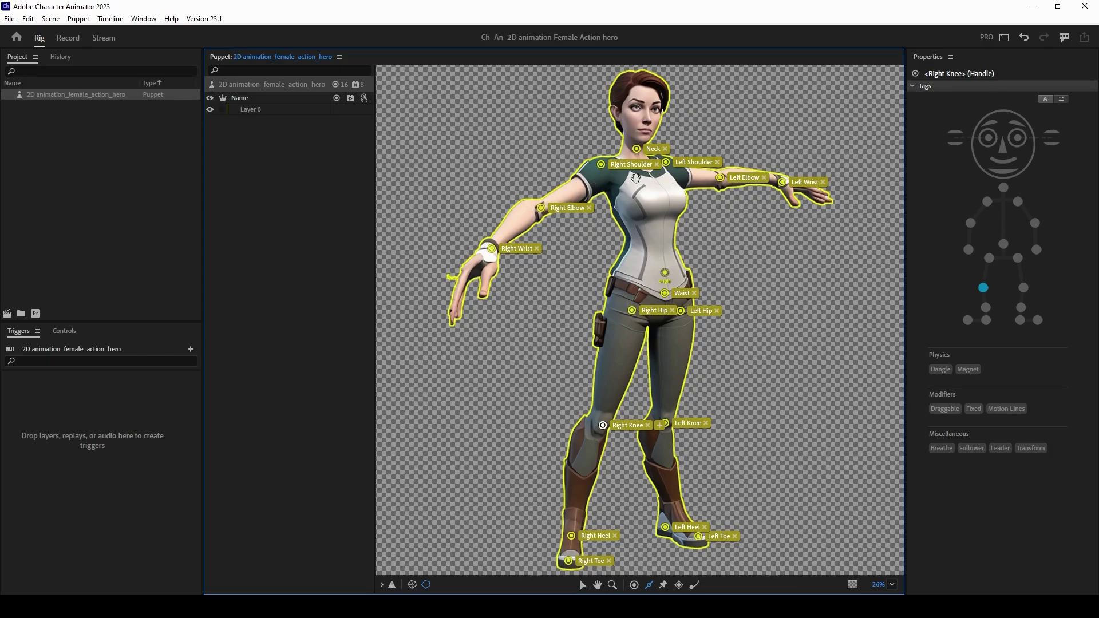
scroll(635, 178, "up", 2)
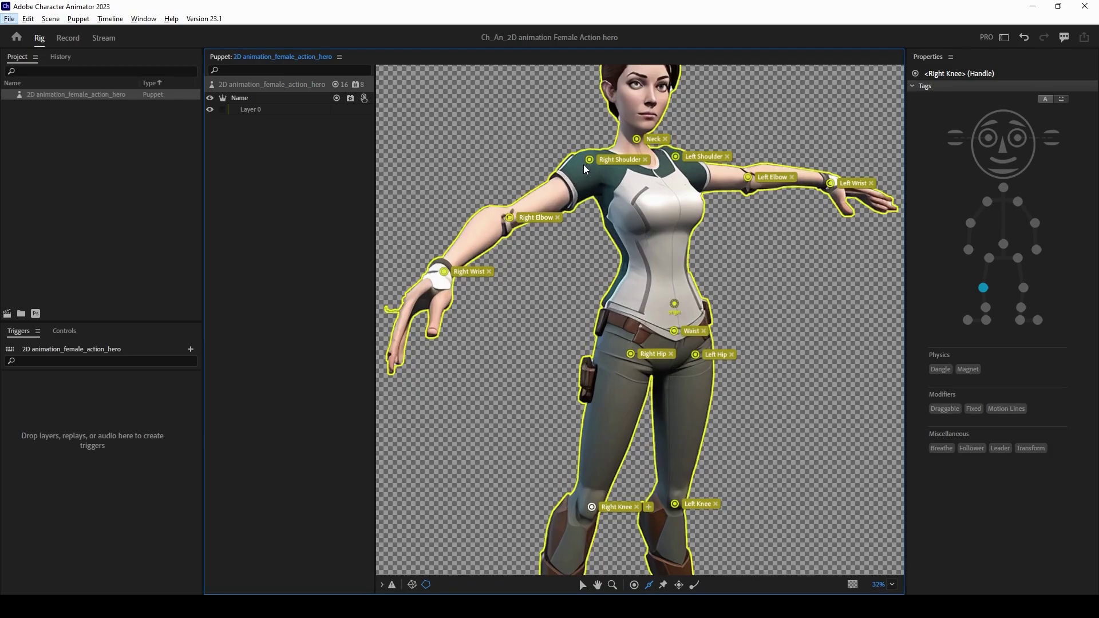
key("alt")
key("ctrl+z")
left_click_drag(583, 165, 511, 216)
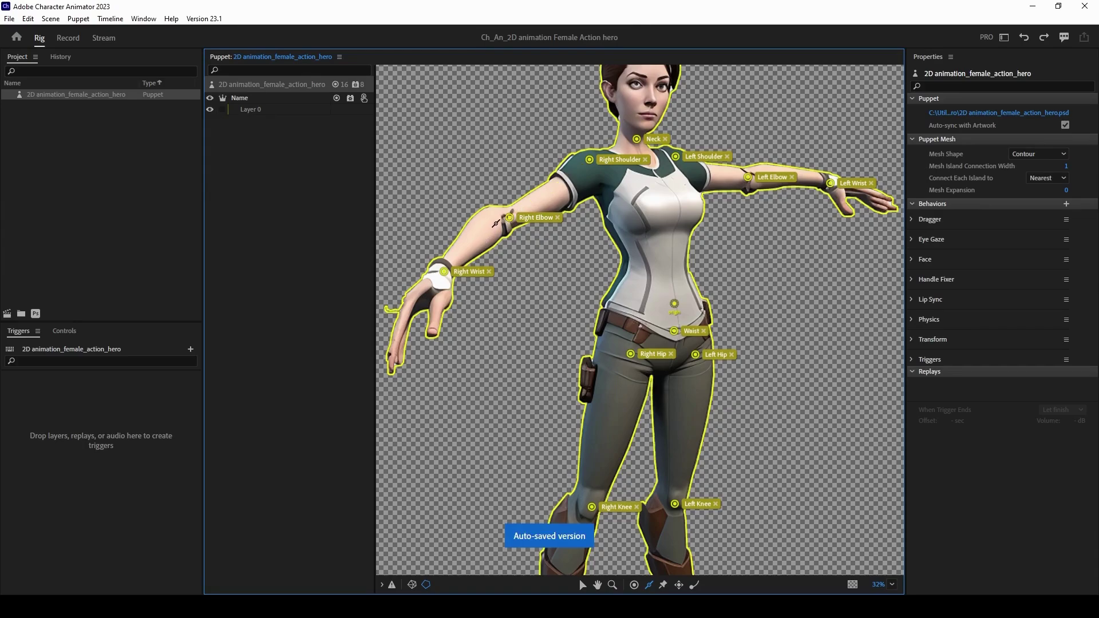
left_click_drag(495, 224, 444, 271)
Step: Draw sticks along the left arm, between Left Shoulder and Left Elbow and between Left Elbow and Left Wrist
left_click_drag(684, 162, 742, 174)
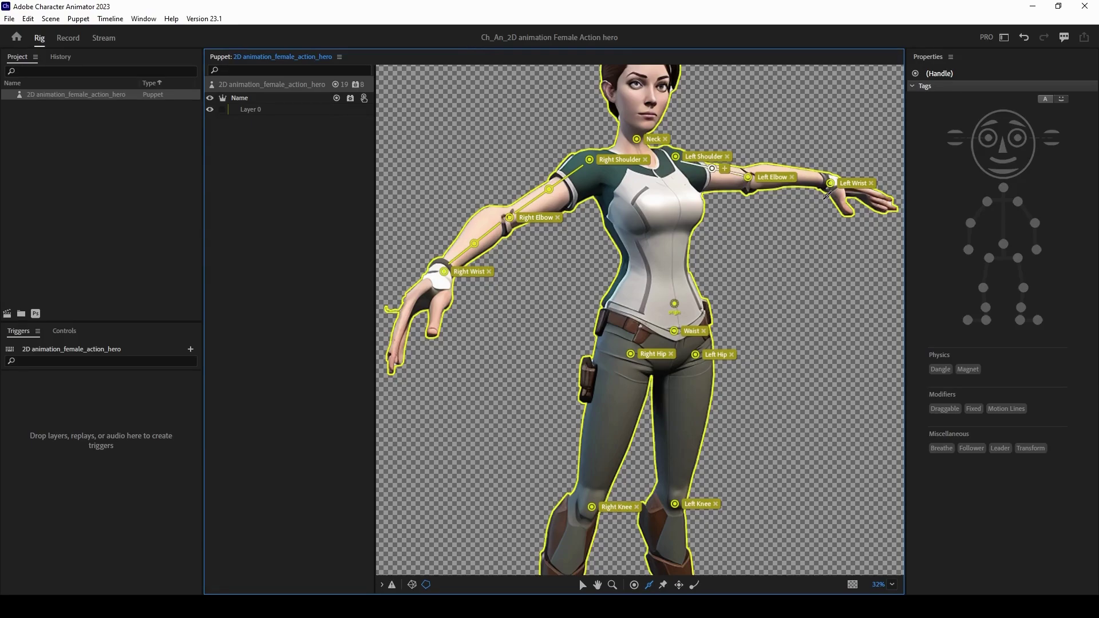
scroll(827, 196, "up", 3)
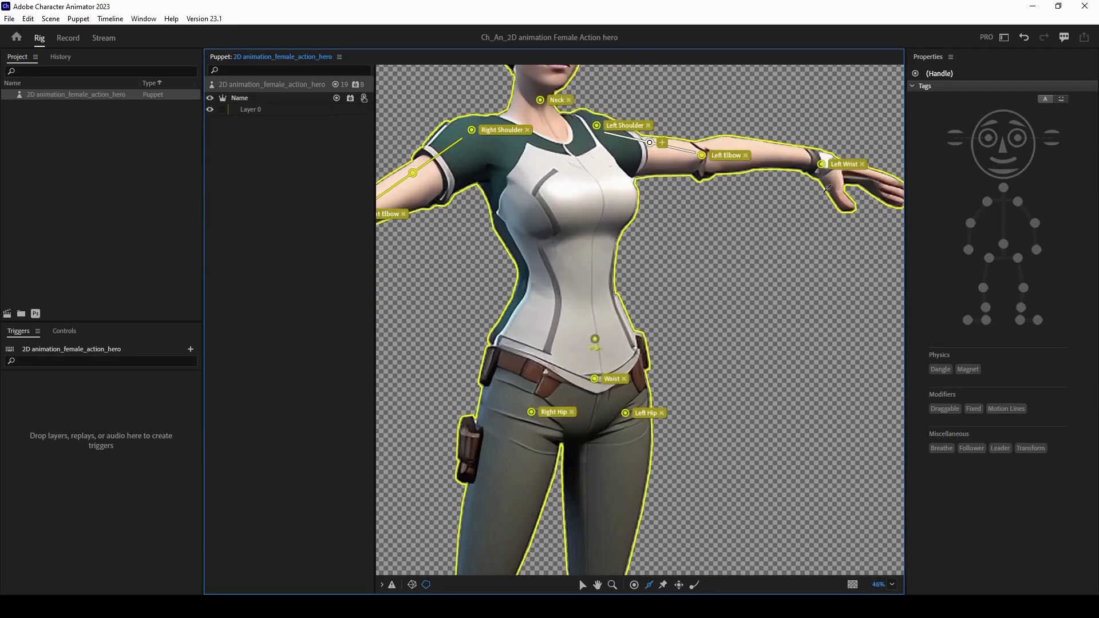
left_click_drag(821, 164, 701, 155)
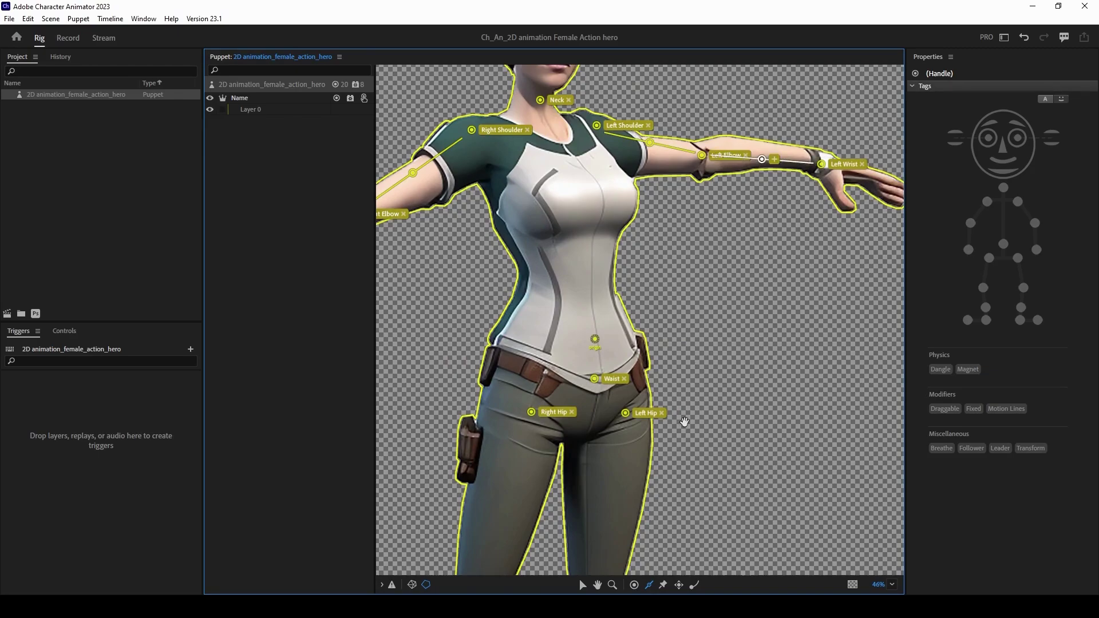
Step: Draw sticks along both legs, from each hip handle to the knee and from each knee to the heel
scroll(684, 422, "down", 5)
scroll(622, 246, "up", 3)
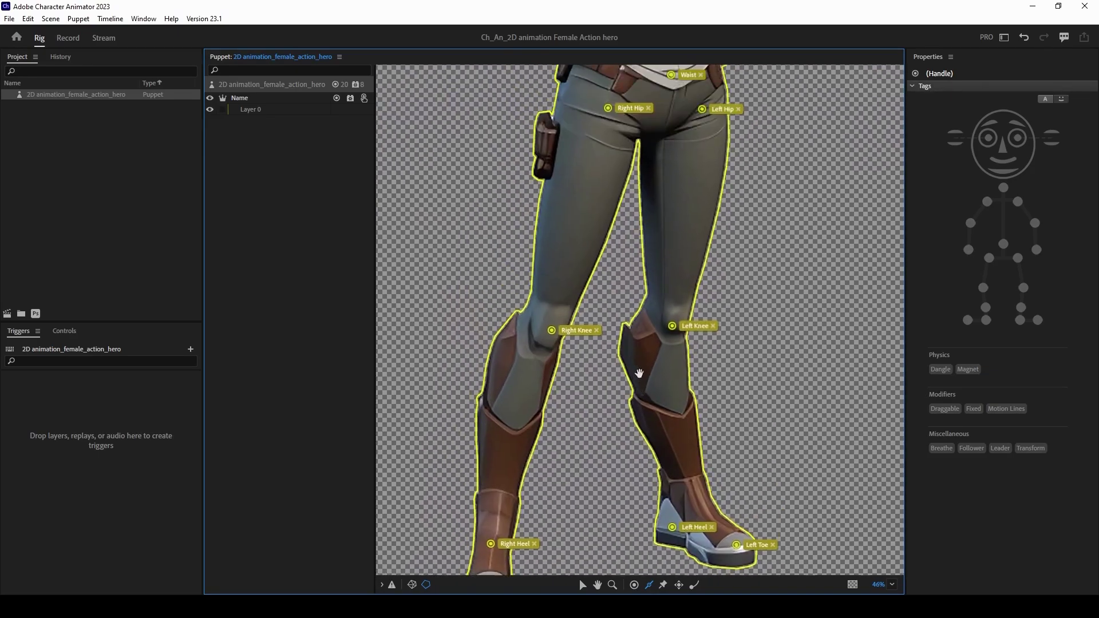
left_click_drag(607, 108, 552, 330)
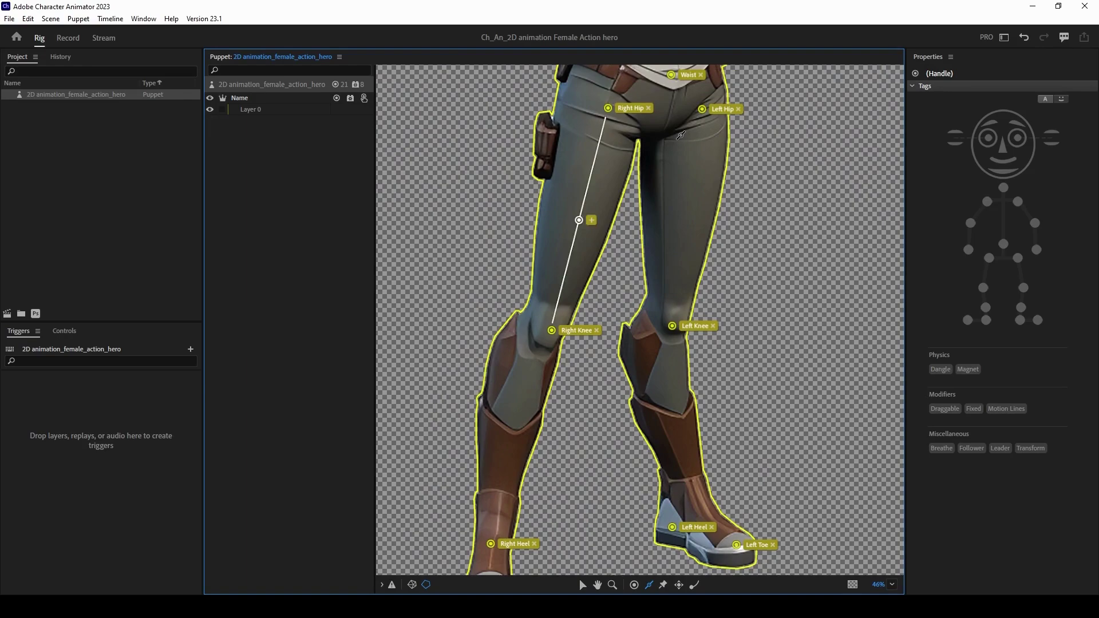
left_click_drag(702, 109, 673, 527)
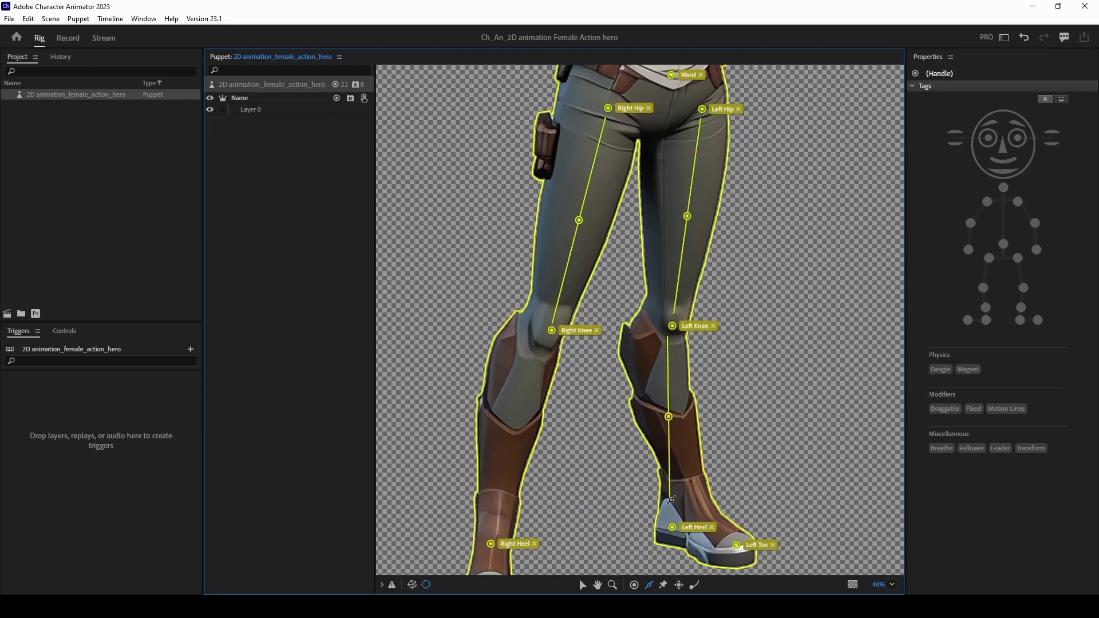
left_click_drag(552, 330, 491, 544)
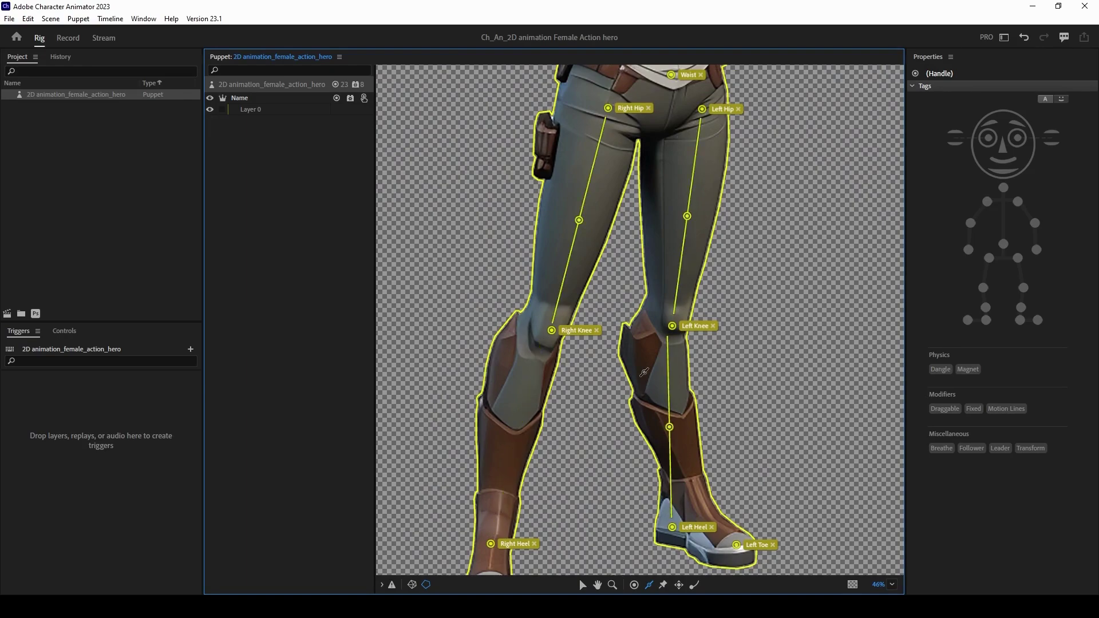
Step: Draw a short stick on each foot, connecting the Right Heel to the Right Toe and the Left Heel to the Left Toe
scroll(654, 336, "down", 2)
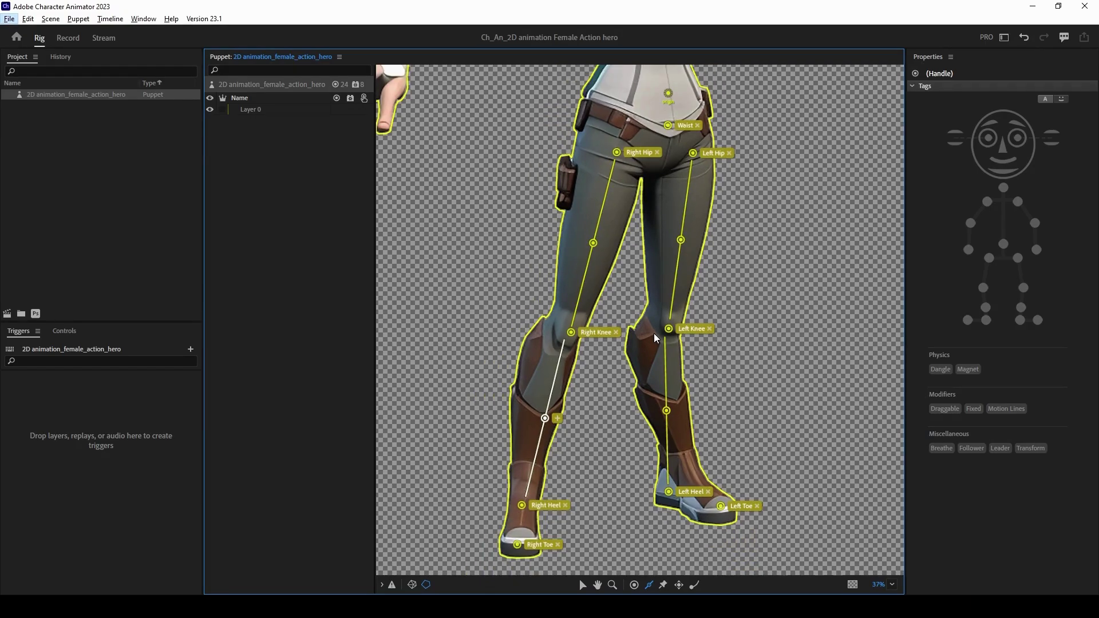
key("alt")
scroll(653, 332, "down", 1)
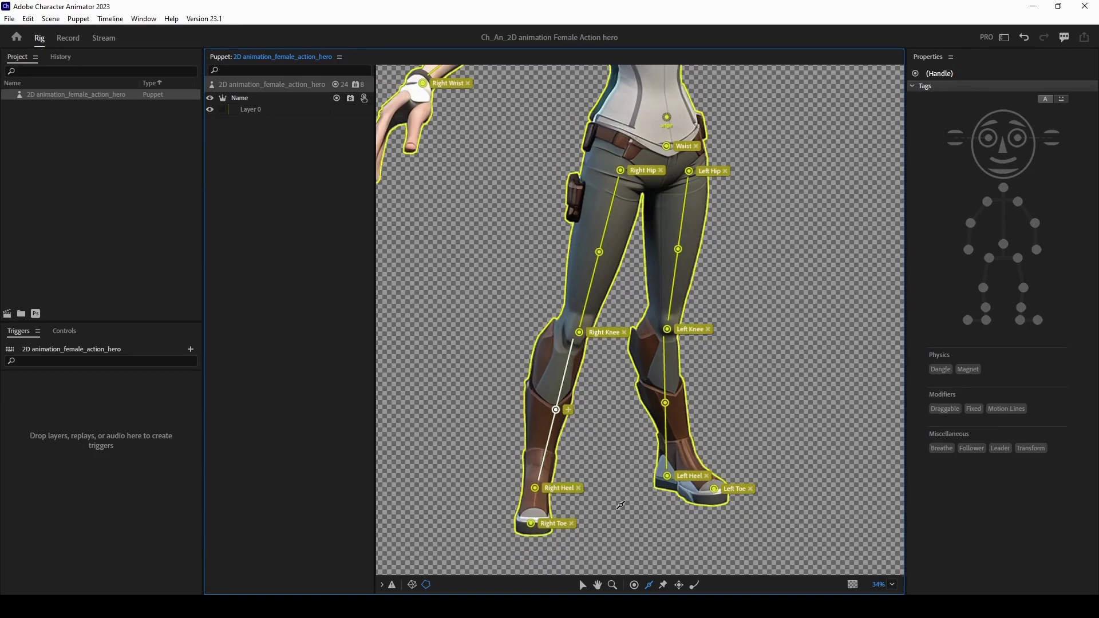
left_click_drag(606, 519, 593, 449)
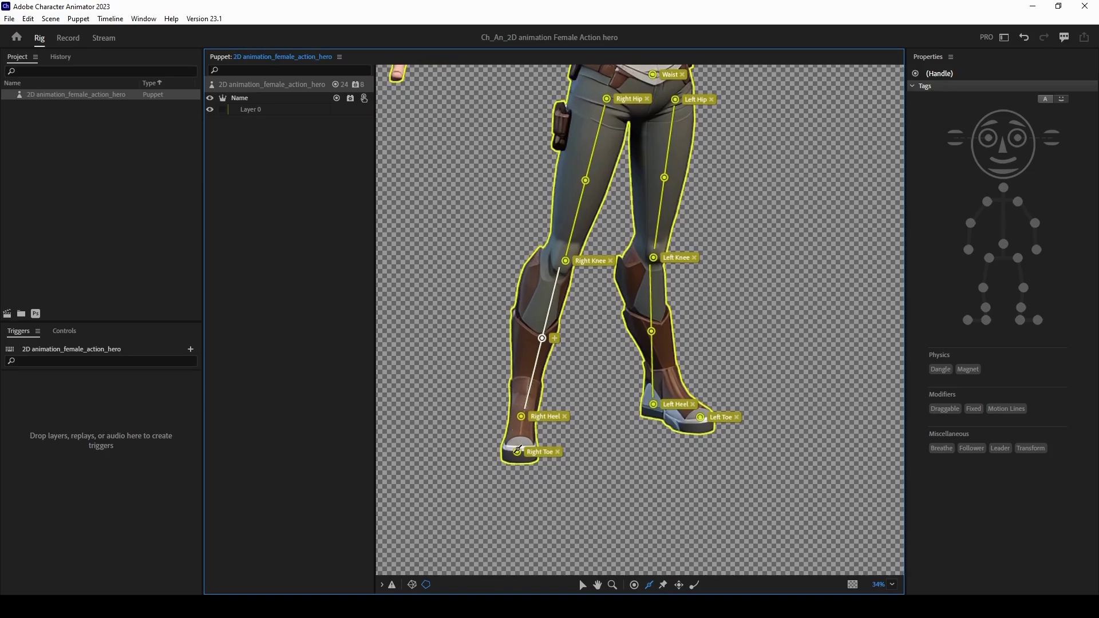
scroll(517, 449, "up", 2)
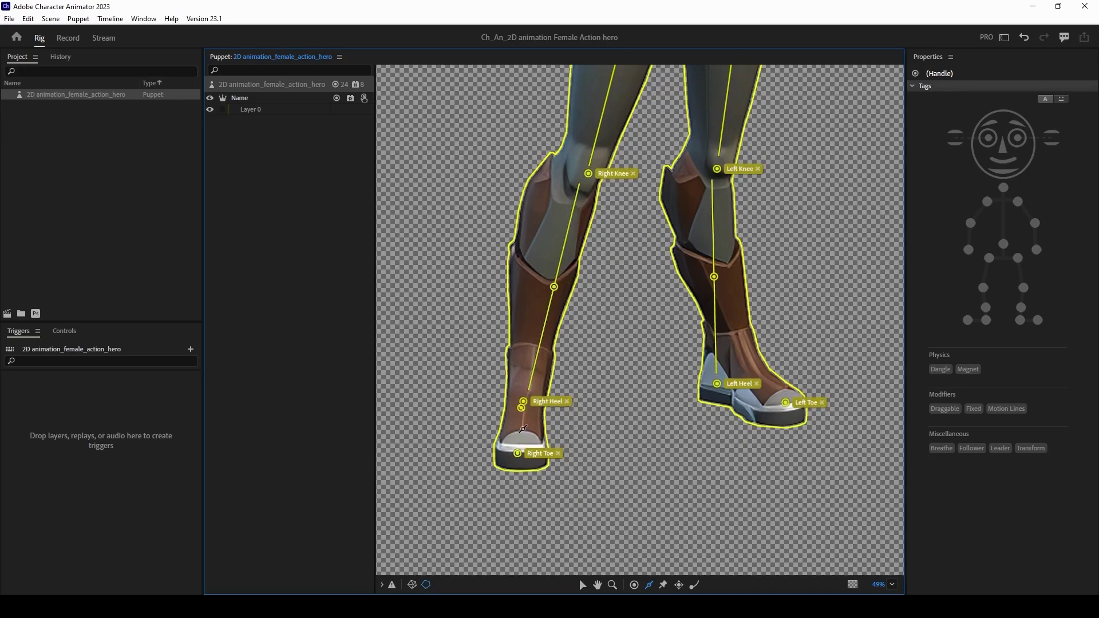
left_click_drag(521, 407, 518, 444)
key("ctrl+z")
key("ctrl+shift+z")
left_click_drag(718, 386, 784, 403)
key("ctrl+z")
key("ctrl+shift+z")
Step: Create a new scene from the rigged 2D animation_female_action_hero puppet
scroll(637, 395, "down", 3)
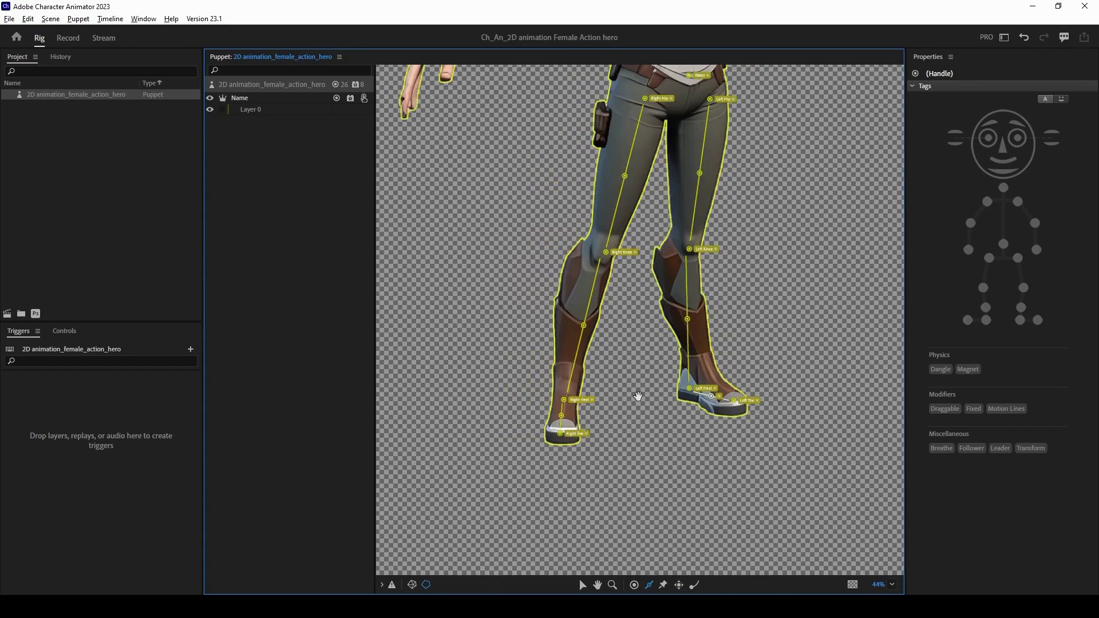
scroll(632, 369, "down", 5)
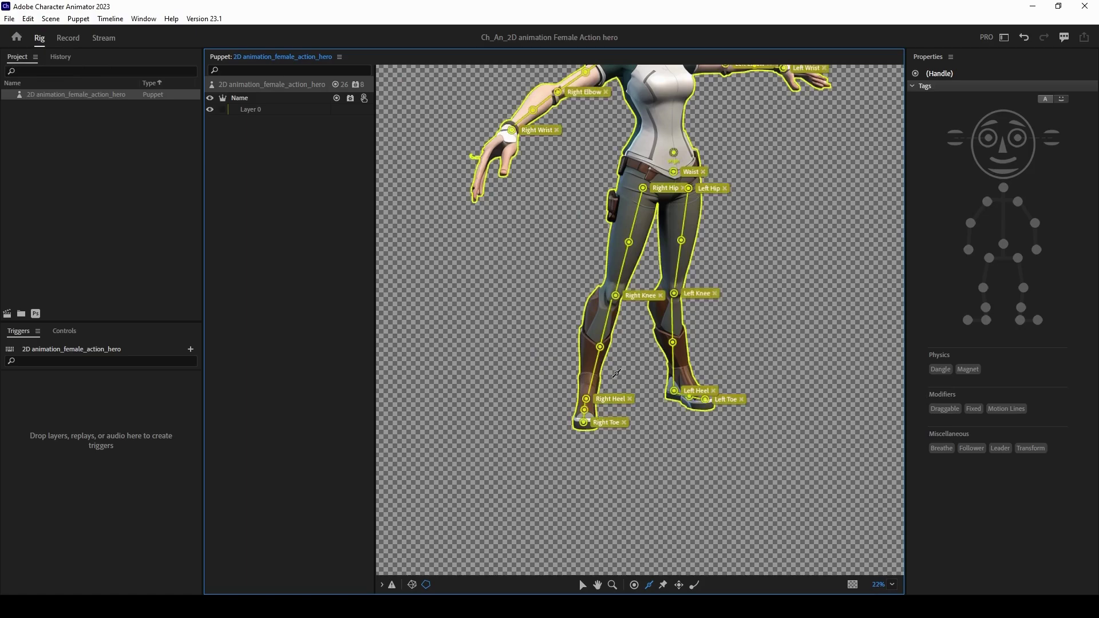
left_click(619, 350)
left_click_drag(619, 350, 587, 456)
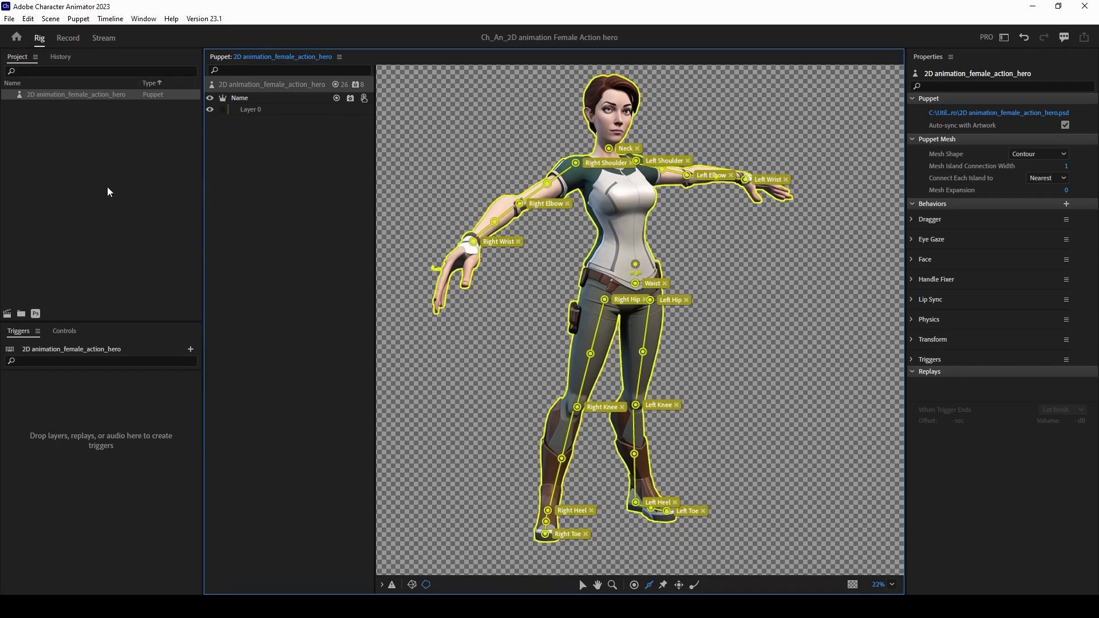
left_click(73, 98)
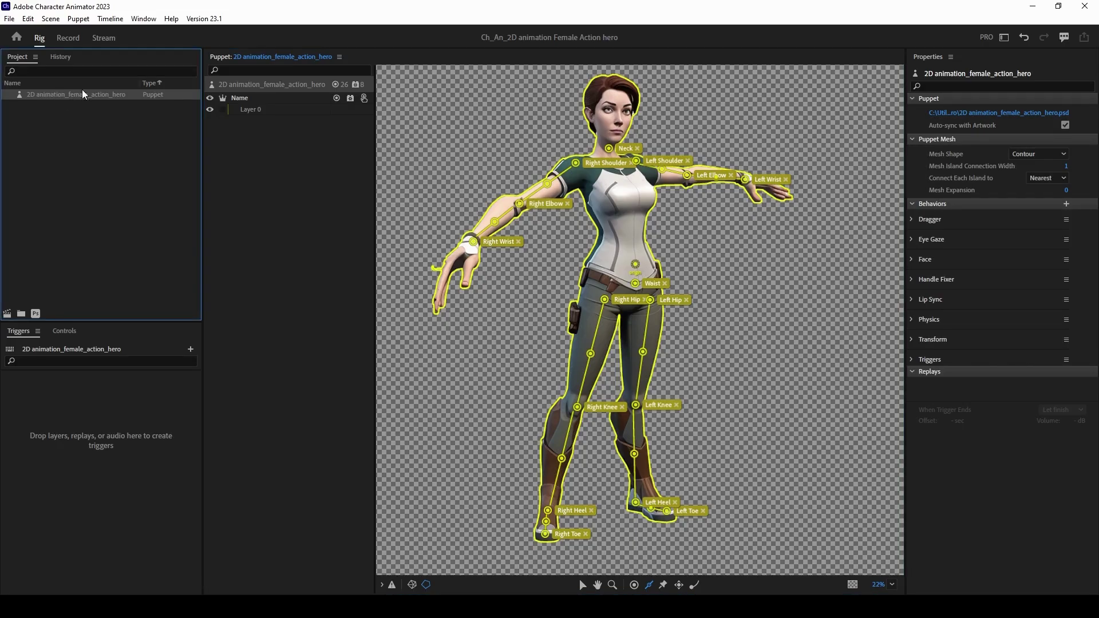
left_click(8, 314)
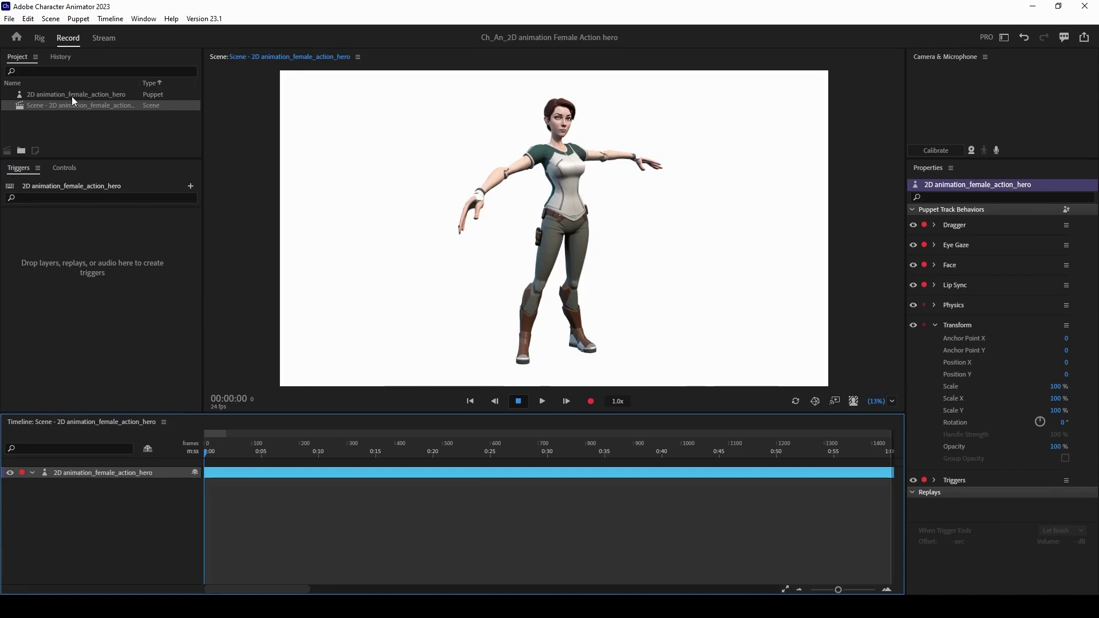
Step: Compare the puppet's properties with the new scene's frame rate, duration, width and height settings
left_click(71, 96)
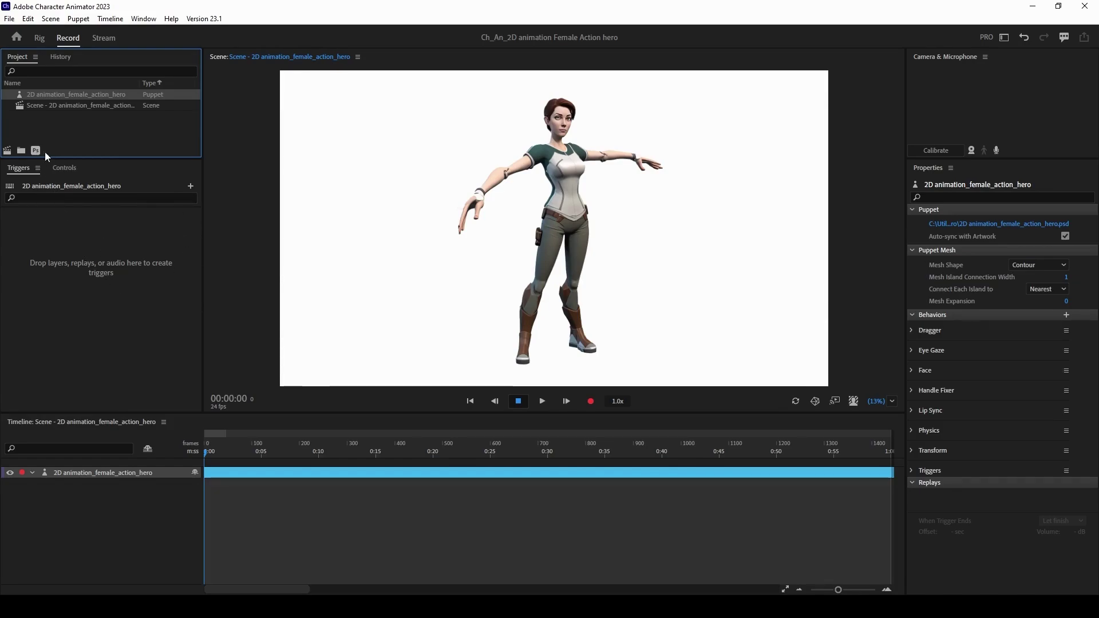
left_click(64, 106)
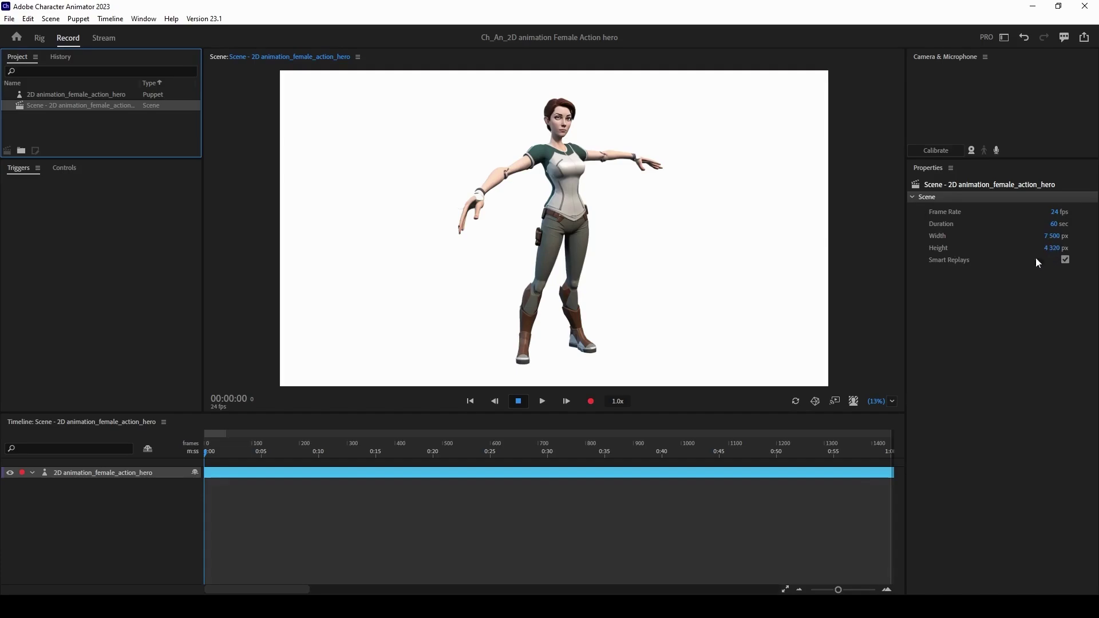
Step: Open the scene and add the Body, Limb IK and Motion Library behaviors to the 2D animation_female_action_hero puppet
double_click(77, 106)
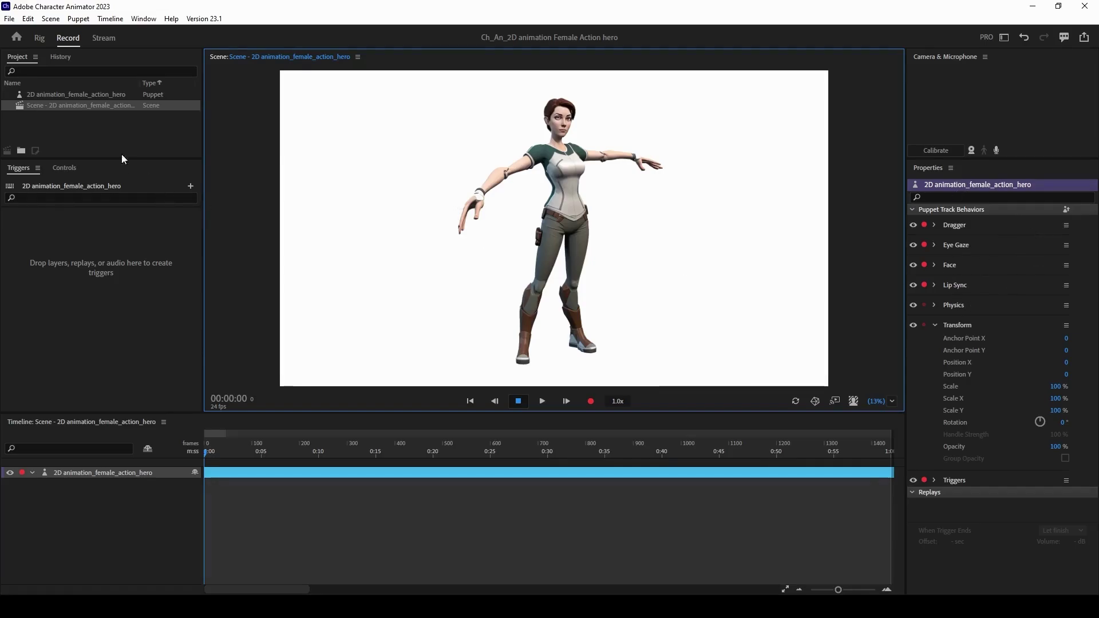
left_click(68, 96)
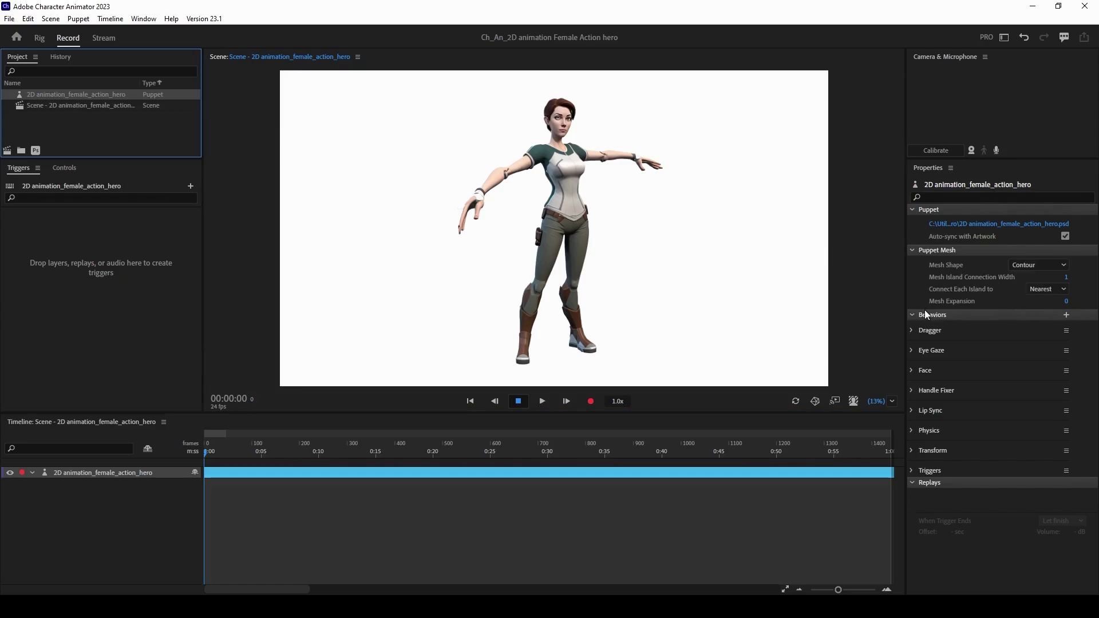
left_click(1066, 315)
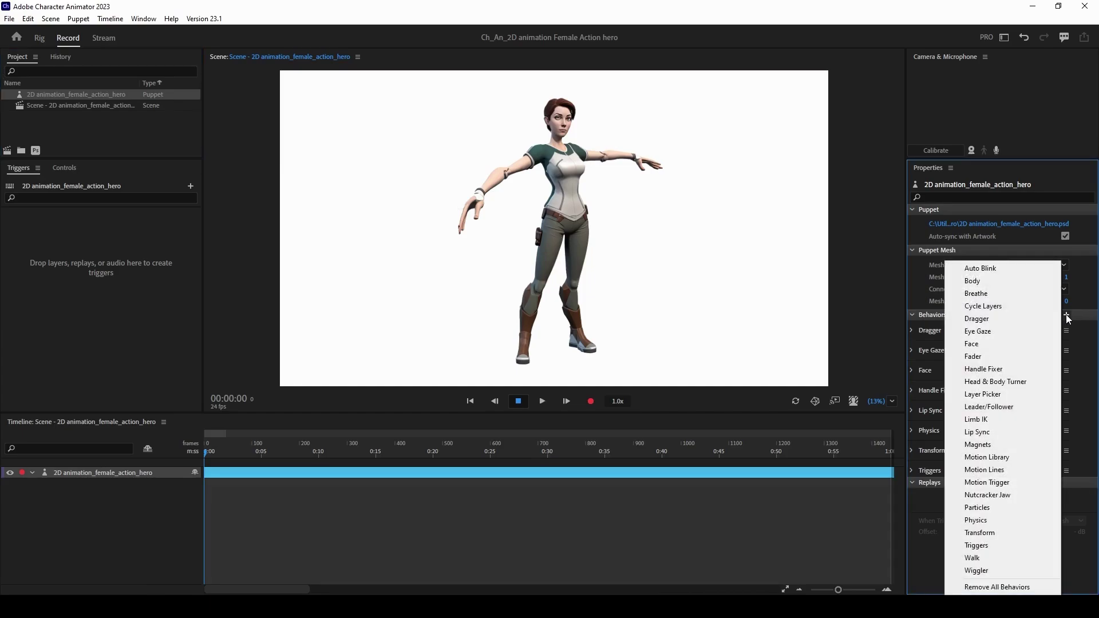
left_click(986, 283)
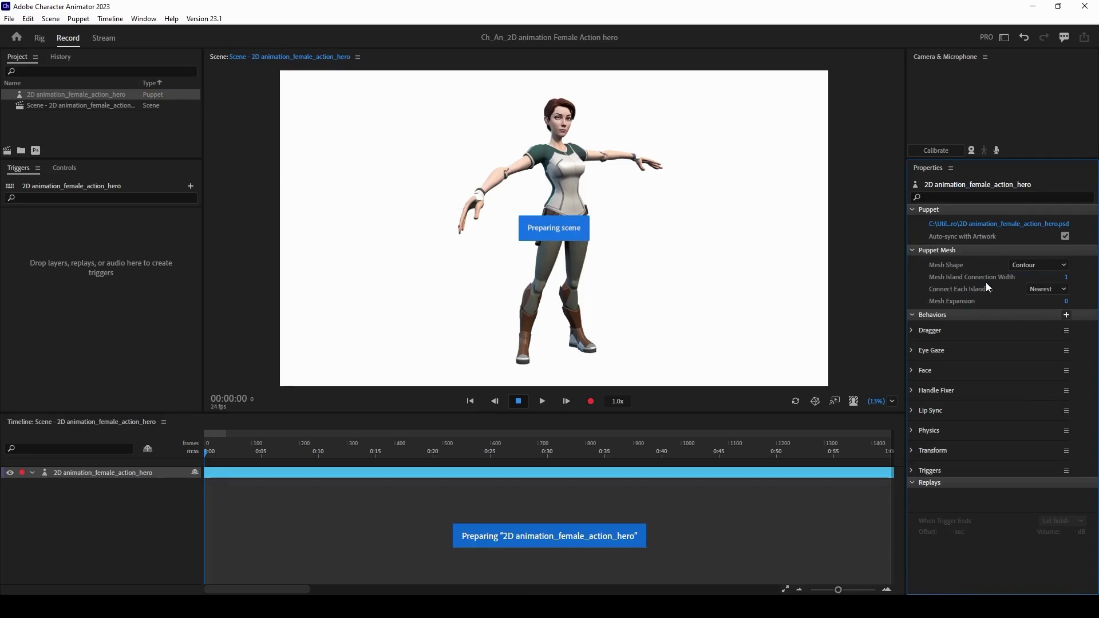
left_click(1060, 315)
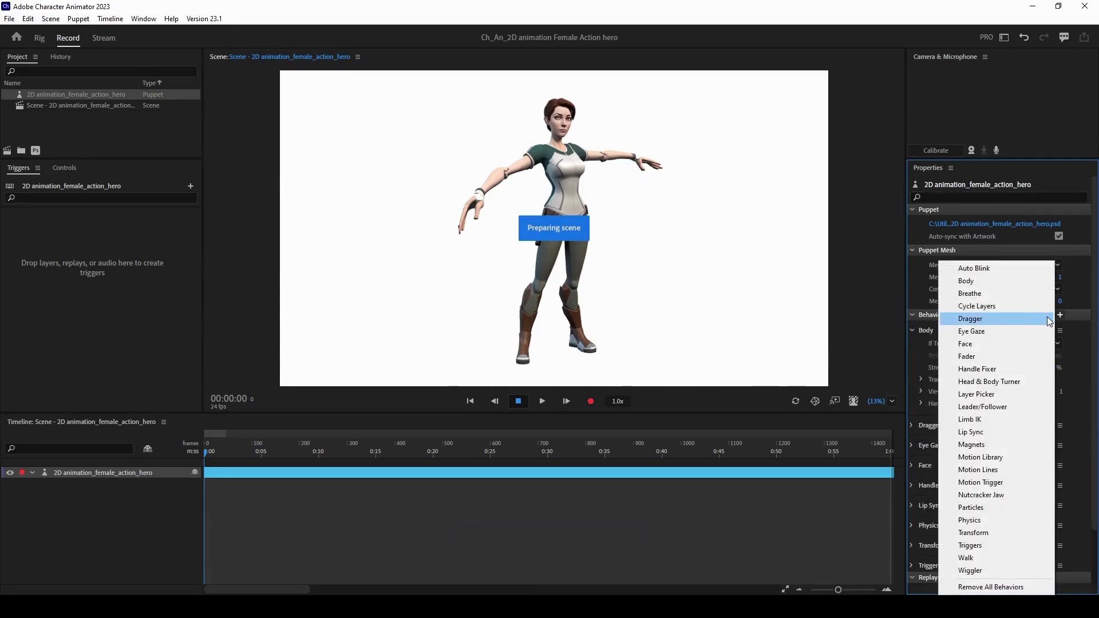
left_click(974, 419)
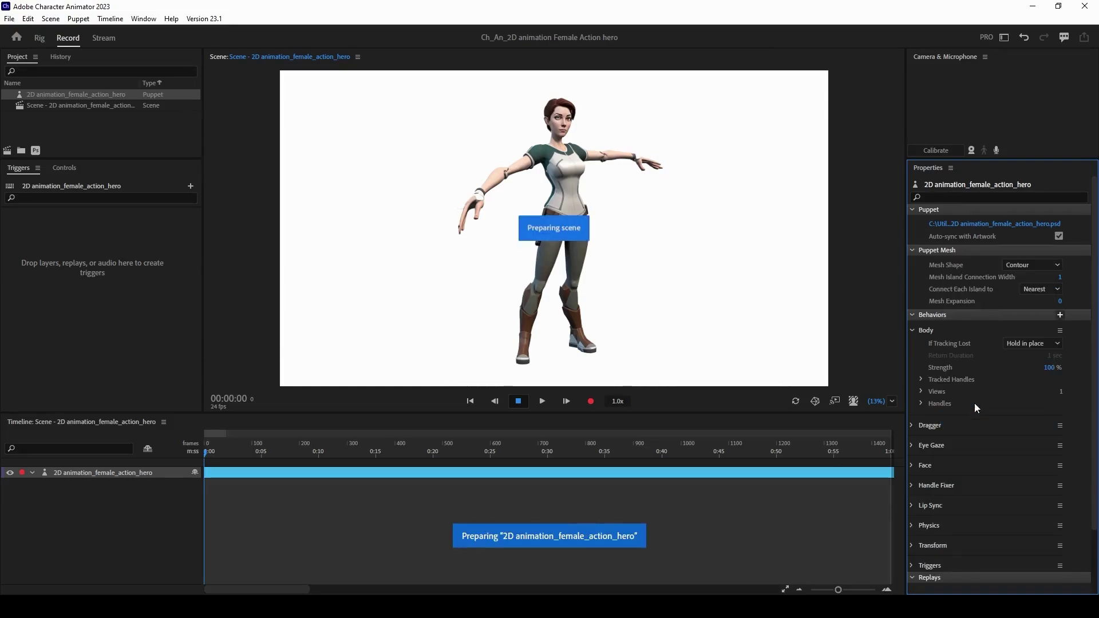
left_click(1060, 316)
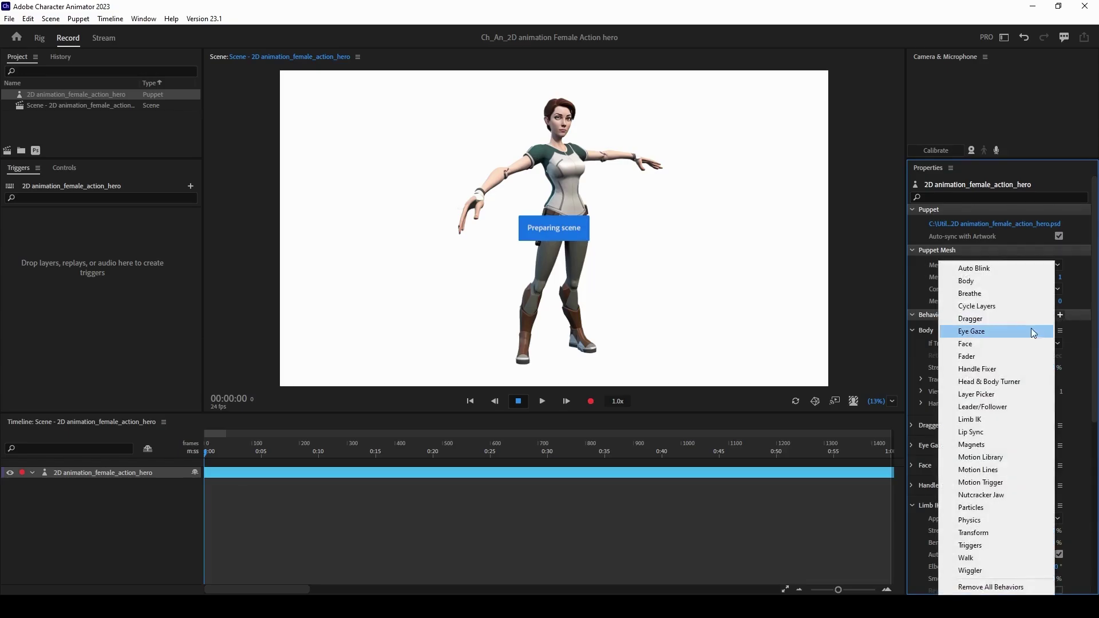
left_click(979, 459)
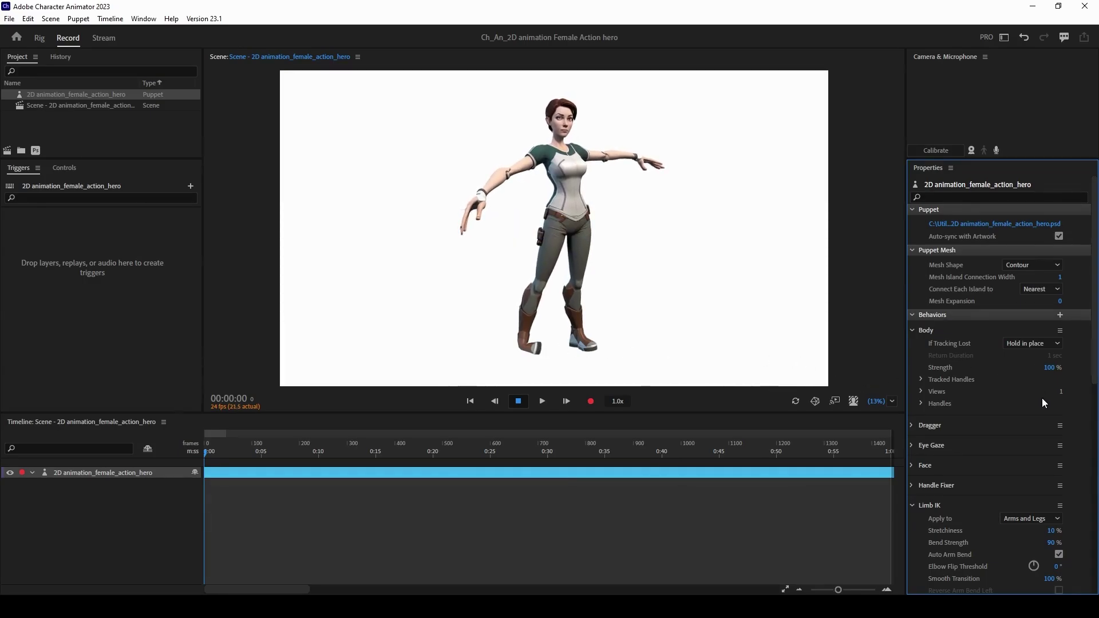
Step: Restrict the puppet's Limb IK behavior so that it applies to Arms only
scroll(1041, 397, "down", 4)
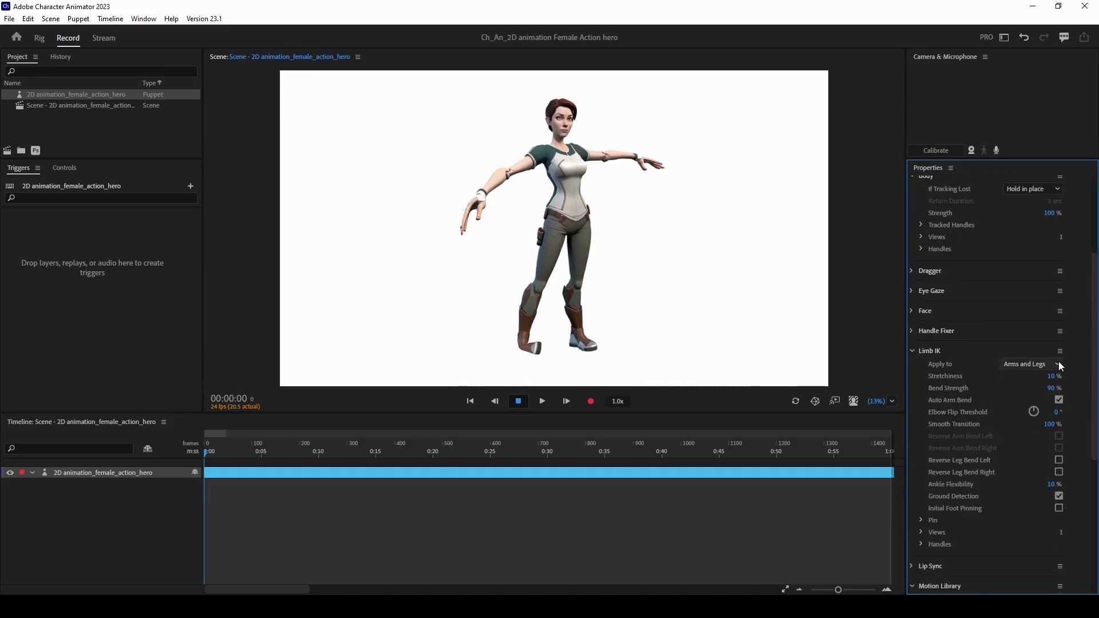
left_click(1059, 364)
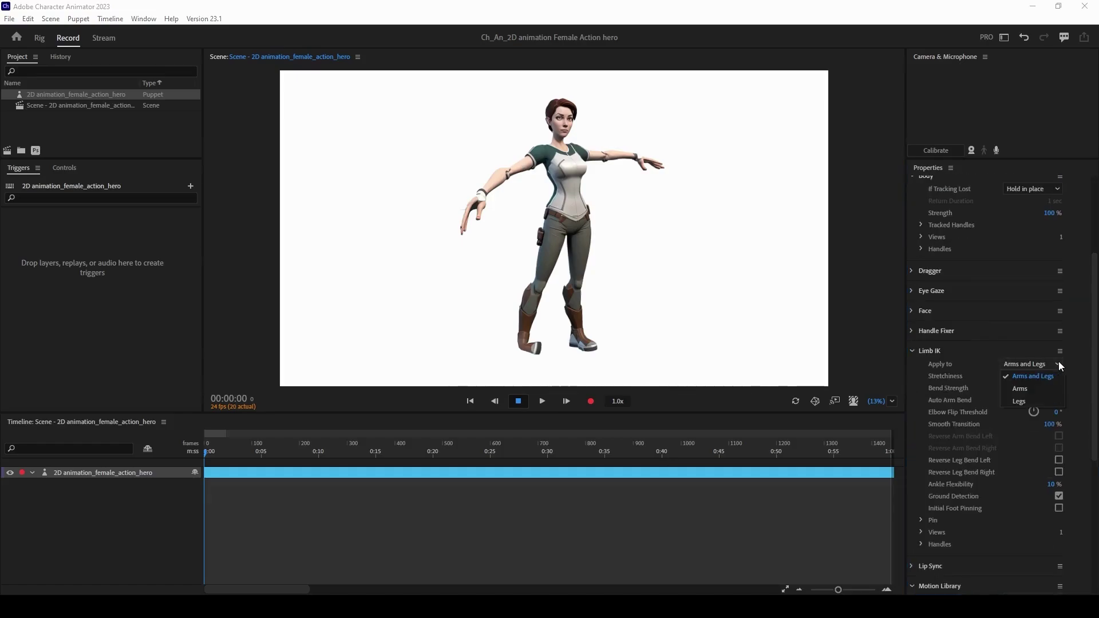
left_click(1034, 389)
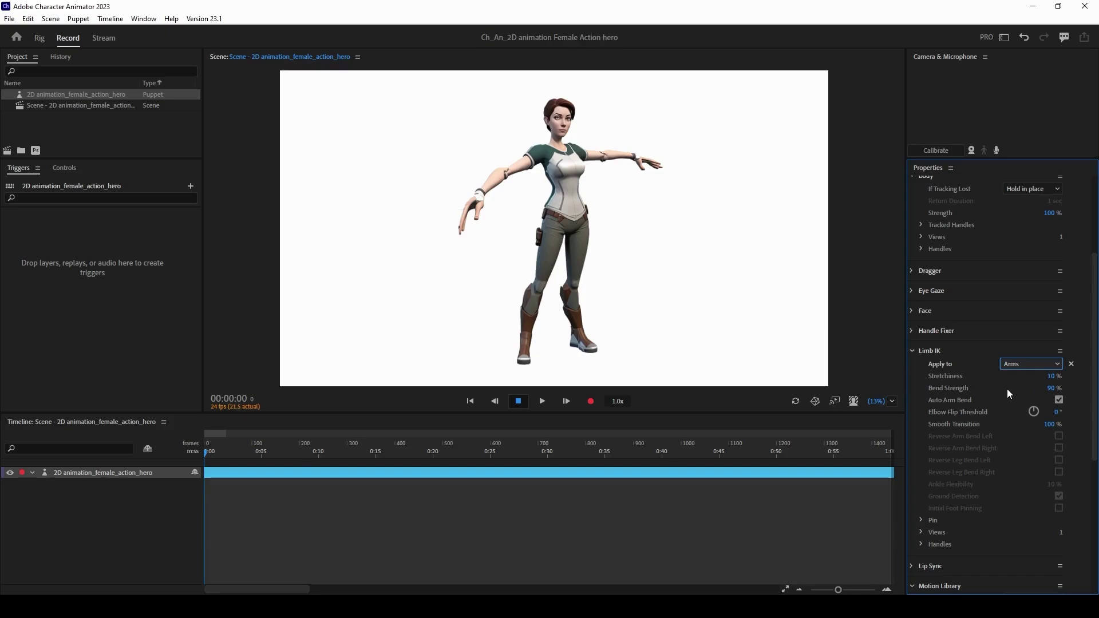
Step: Browse the Motion Library categories and assign the Angry motion from the Idle category to the puppet
scroll(1010, 386, "down", 3)
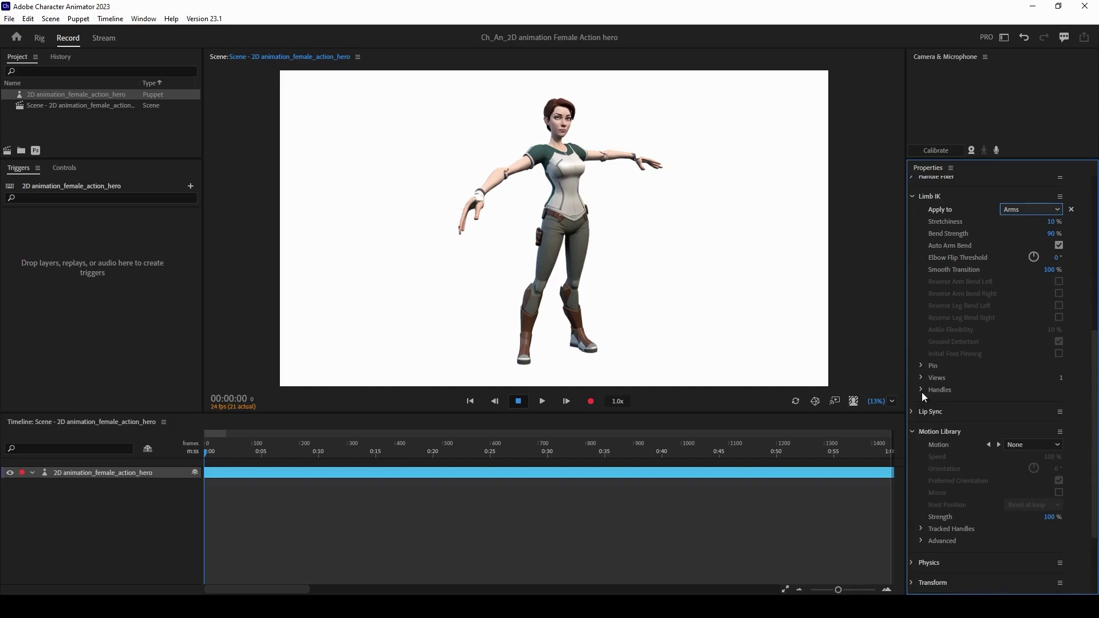
scroll(995, 380, "down", 2)
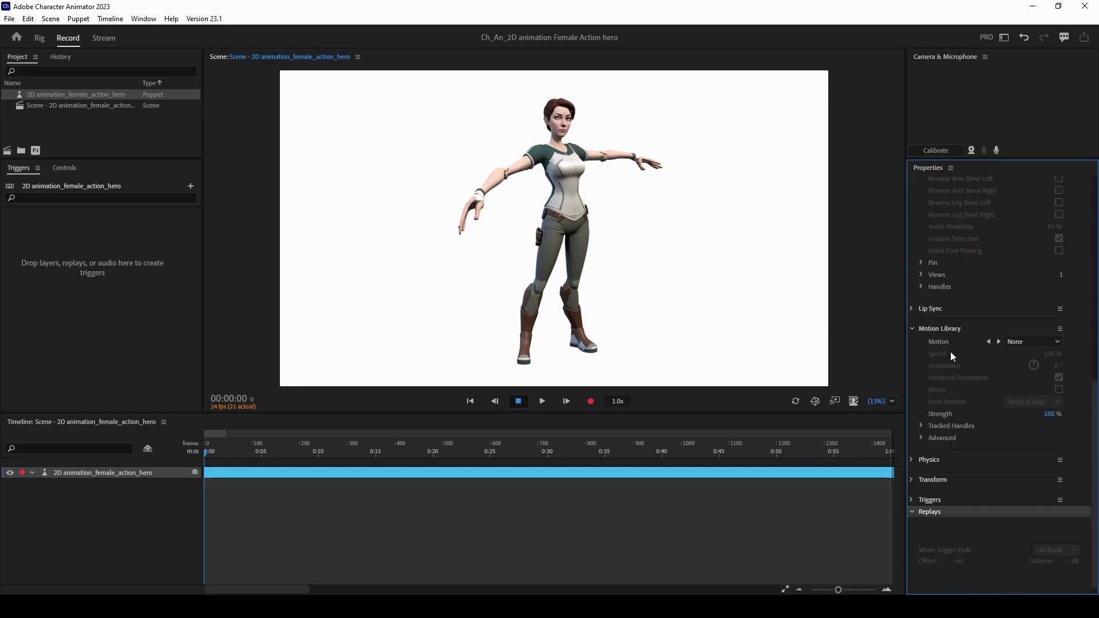
left_click(1057, 342)
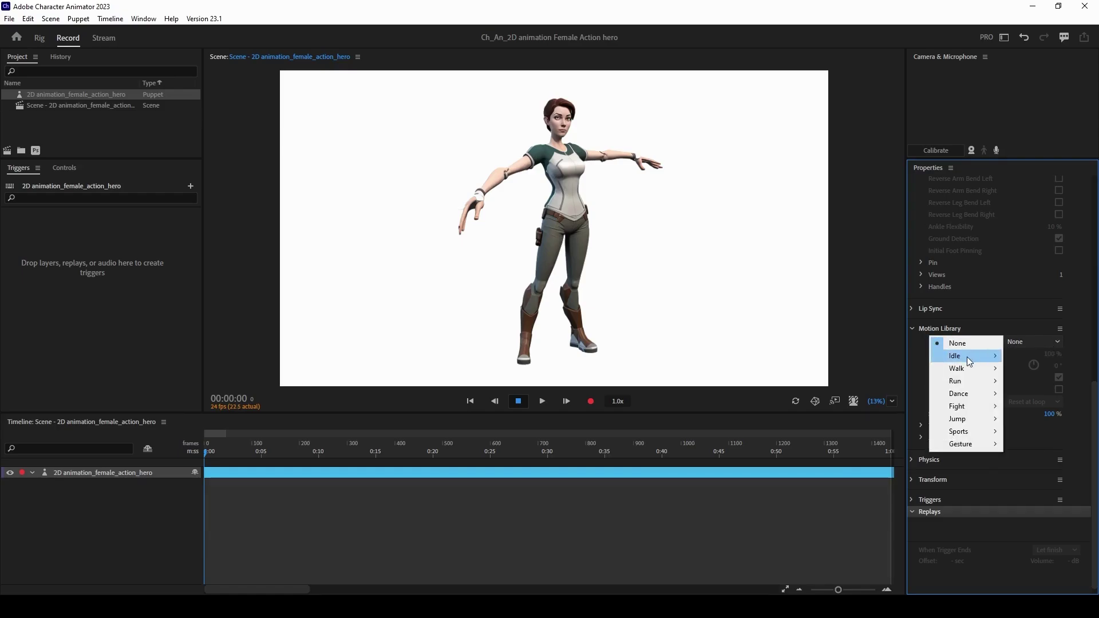
mouse_move(967, 358)
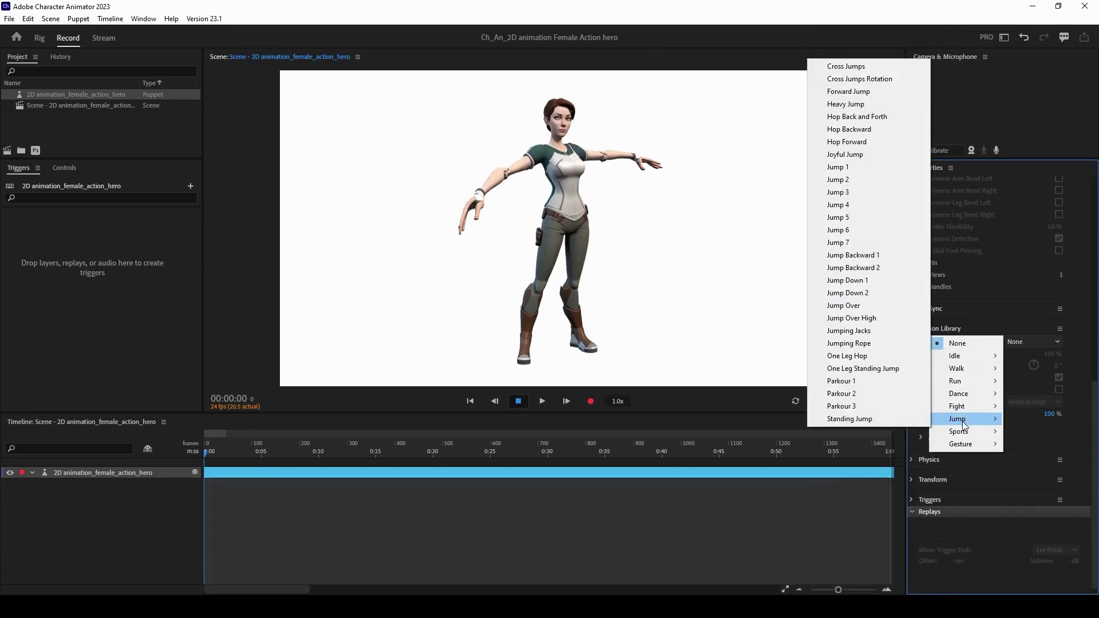
mouse_move(965, 437)
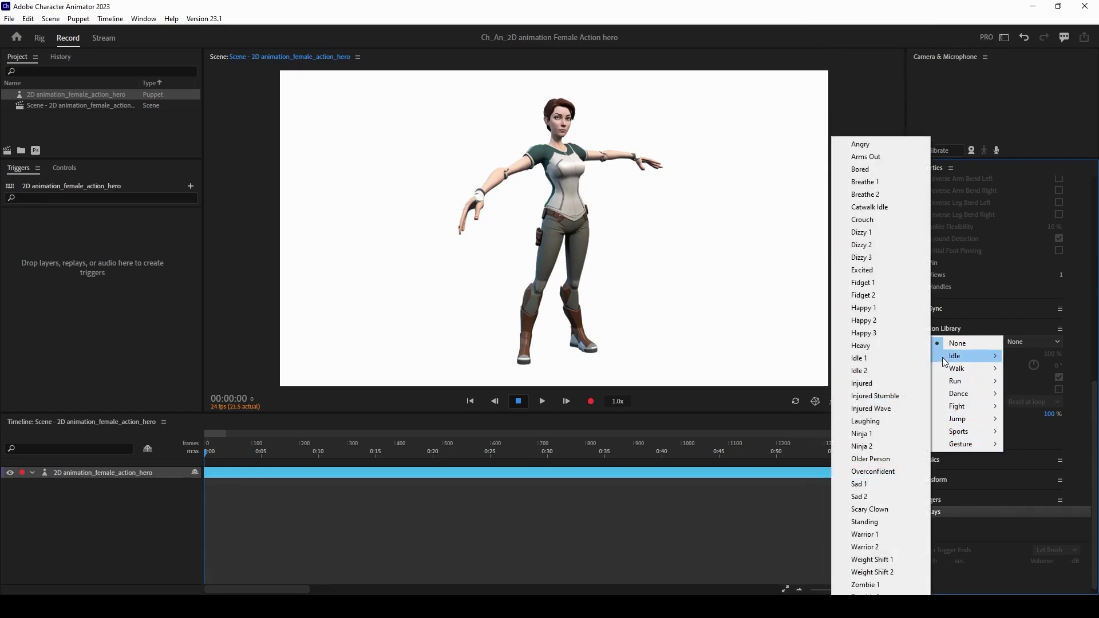
left_click(861, 147)
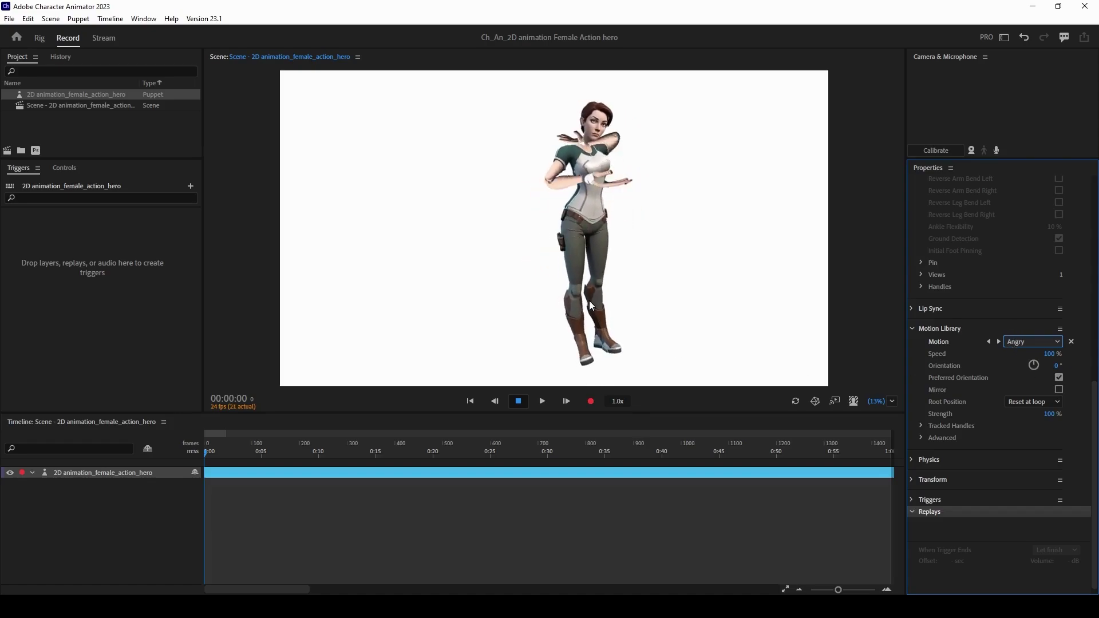
Step: Try different orientation angles for the Angry motion, including 65° and 84°, and settle on 77°
left_click(1055, 366)
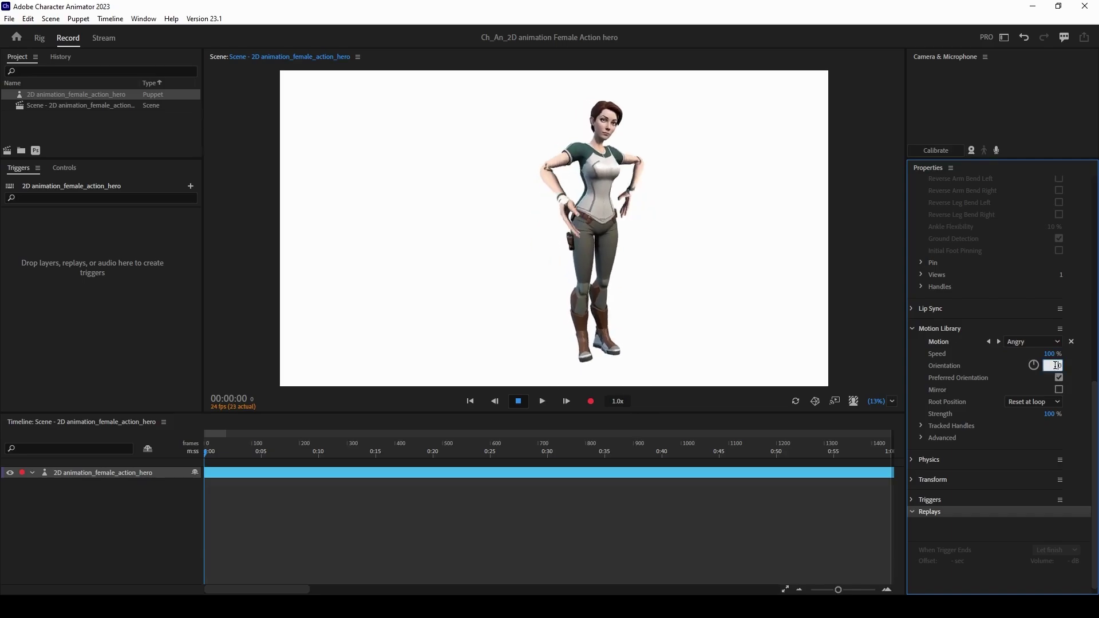
type("7")
key("Return")
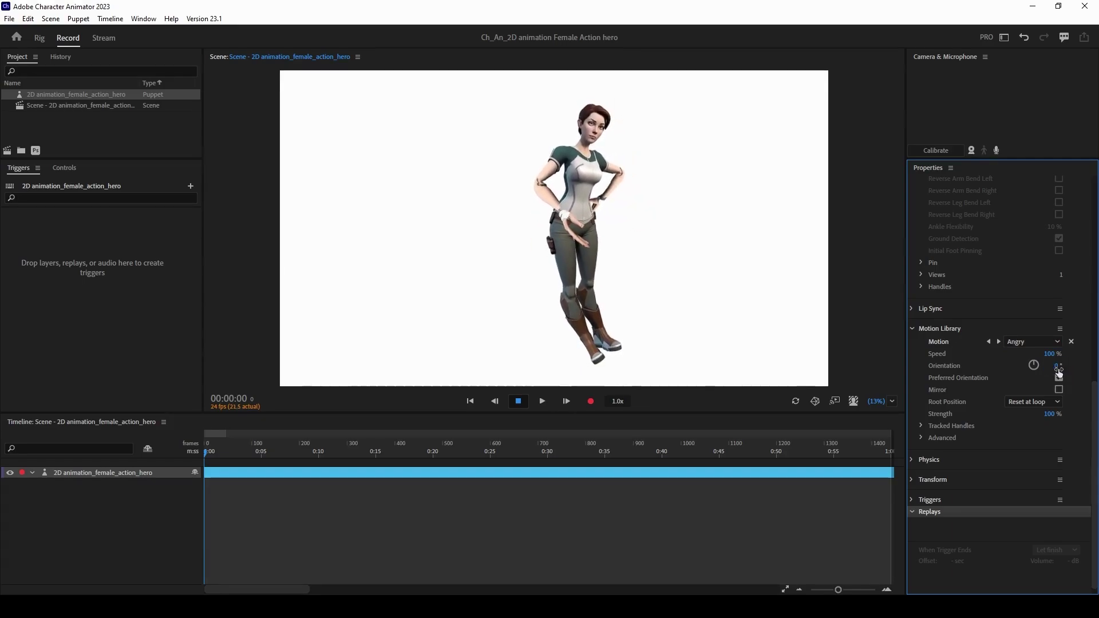
left_click_drag(1063, 369, 1078, 370)
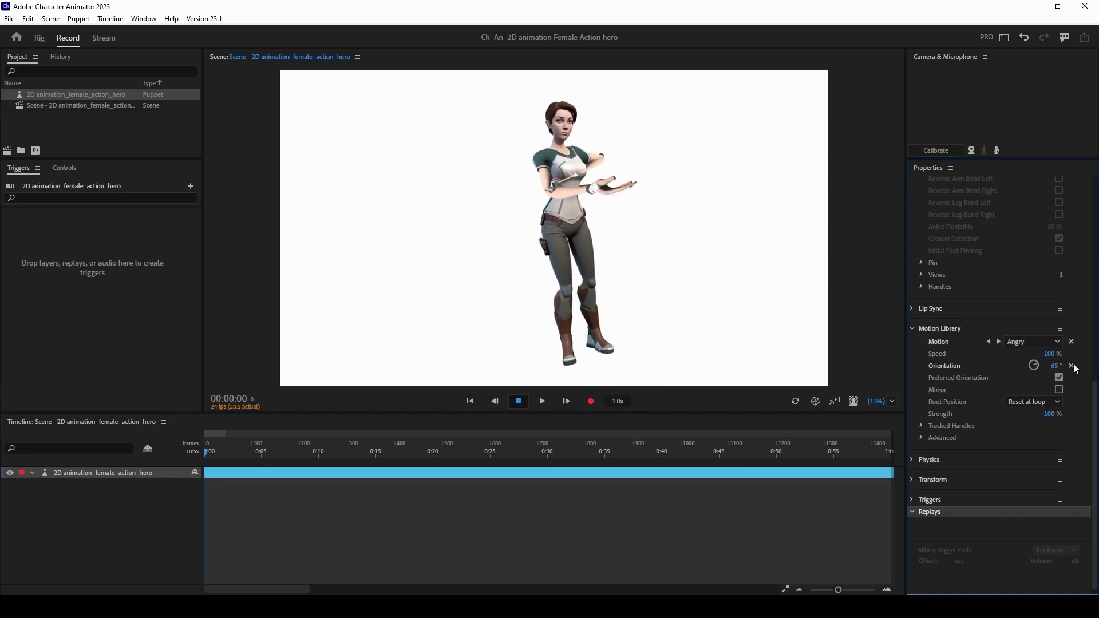
mouse_move(1055, 371)
left_mouse_down()
mouse_move(1009, 373)
mouse_move(1060, 373)
left_mouse_up()
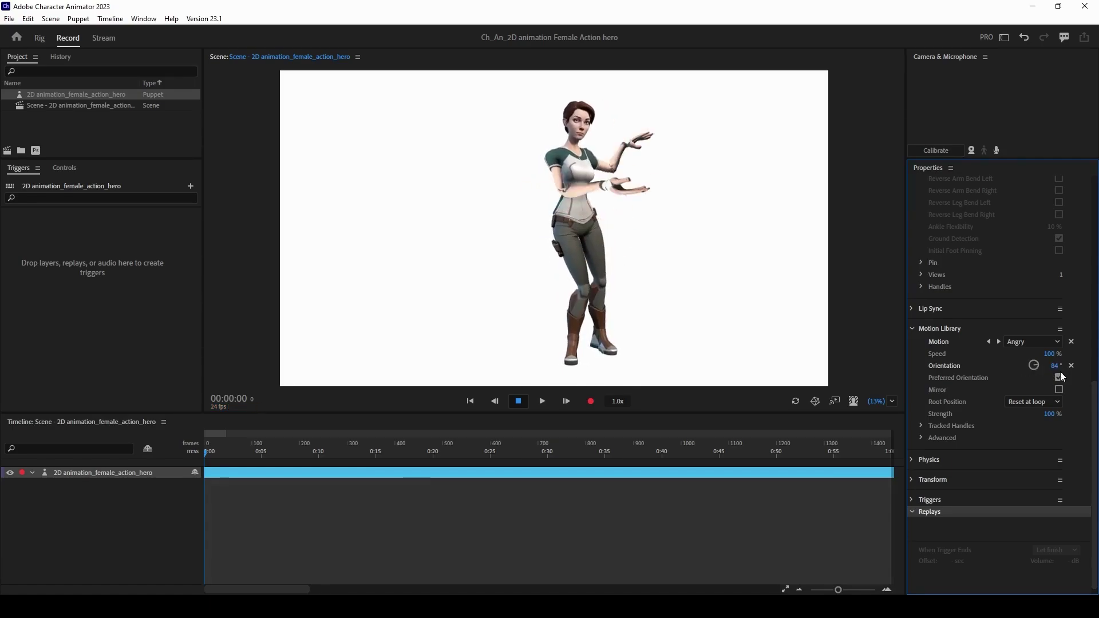
left_click_drag(1054, 366, 1047, 368)
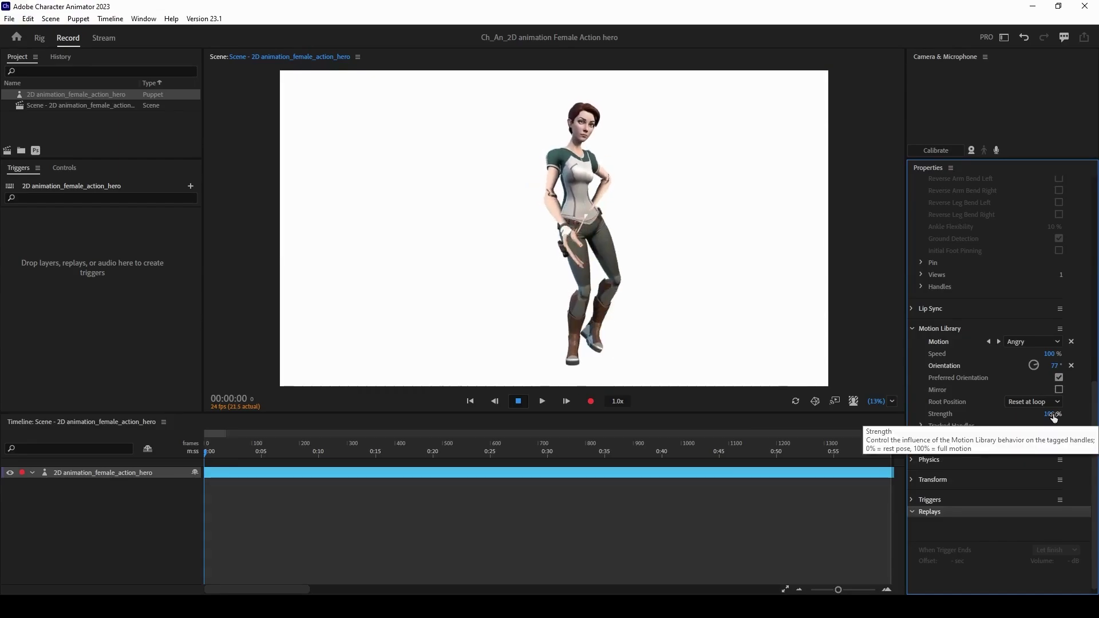
Step: Try the Motion Library strength at 49%, 74% and 100%, and reset it to its default
left_click_drag(1053, 417, 1024, 415)
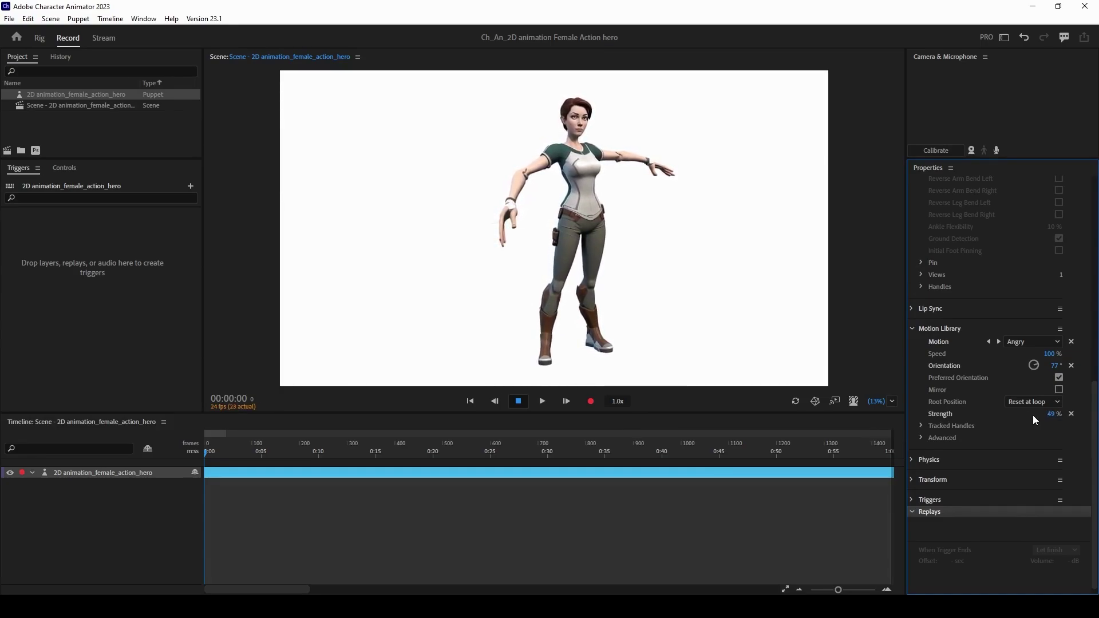
left_click_drag(1049, 415, 1062, 415)
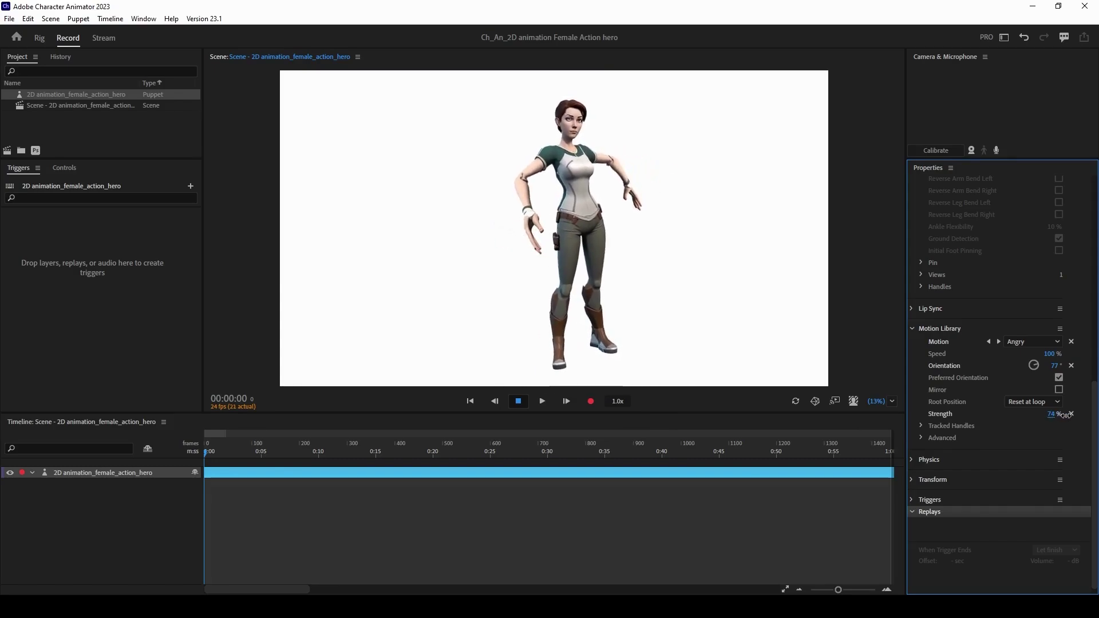
left_click_drag(1063, 417, 1076, 418)
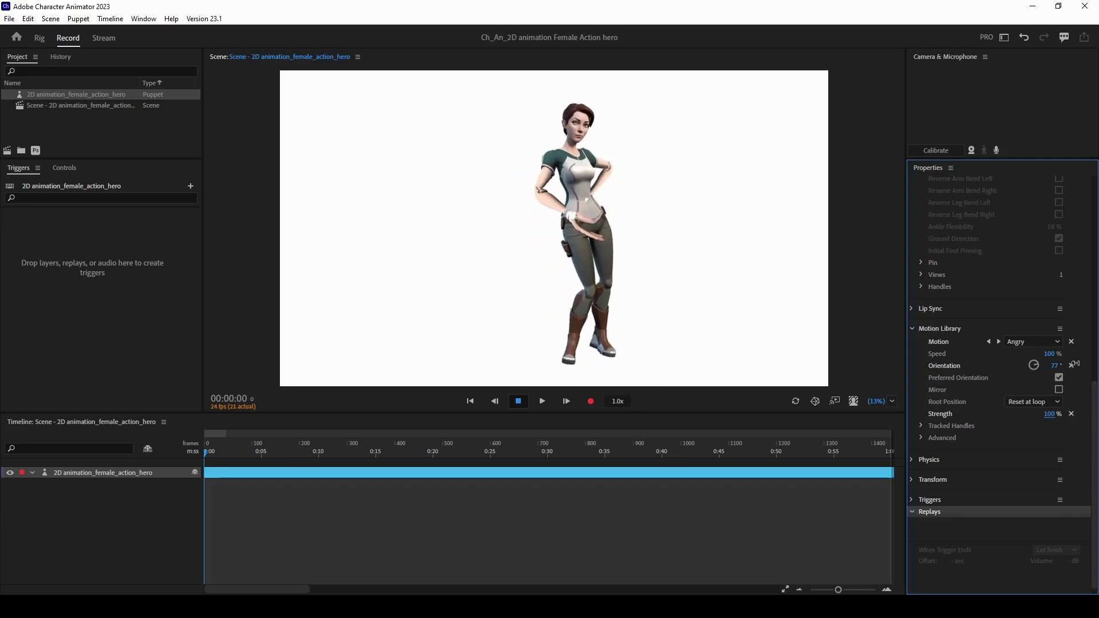
left_click(1071, 414)
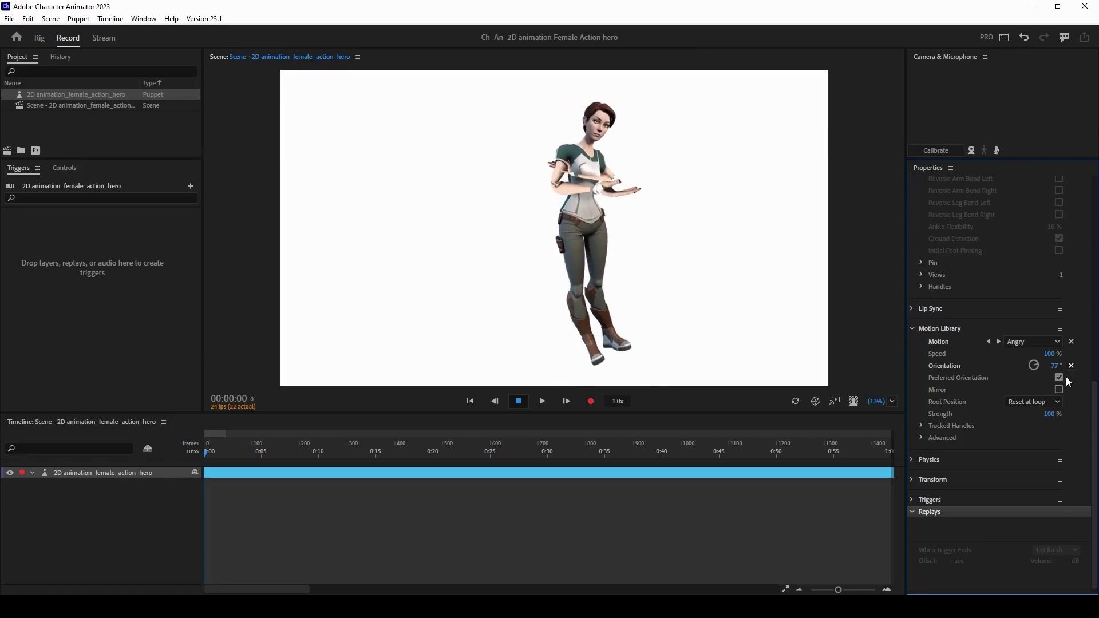
Step: Reset the Angry motion's orientation and set it to 58°
left_click(1071, 366)
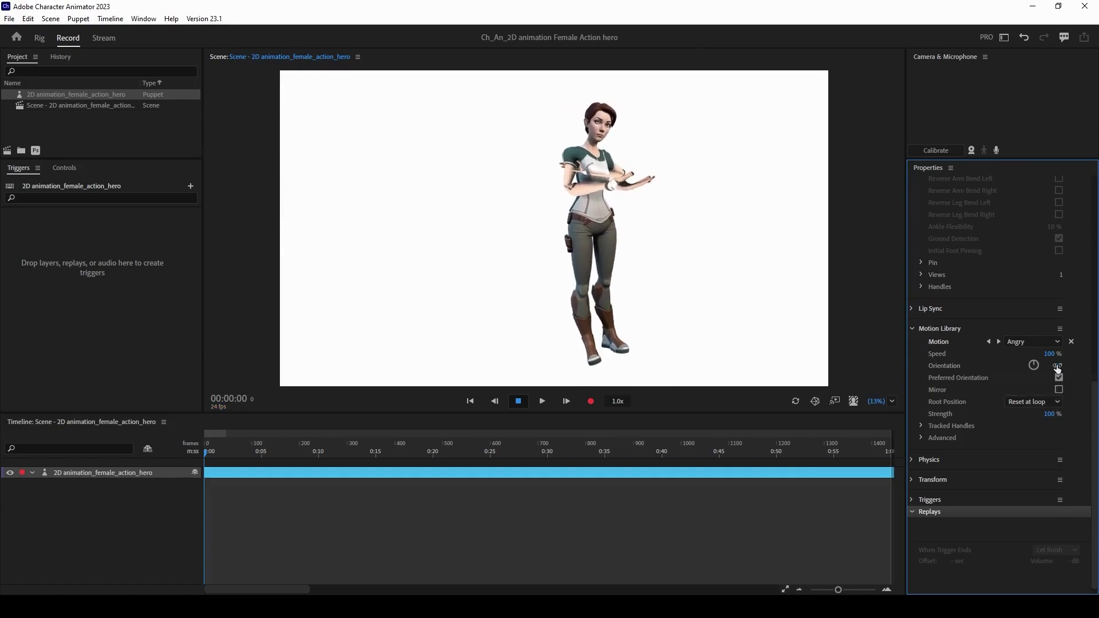
left_click_drag(1056, 365, 1093, 372)
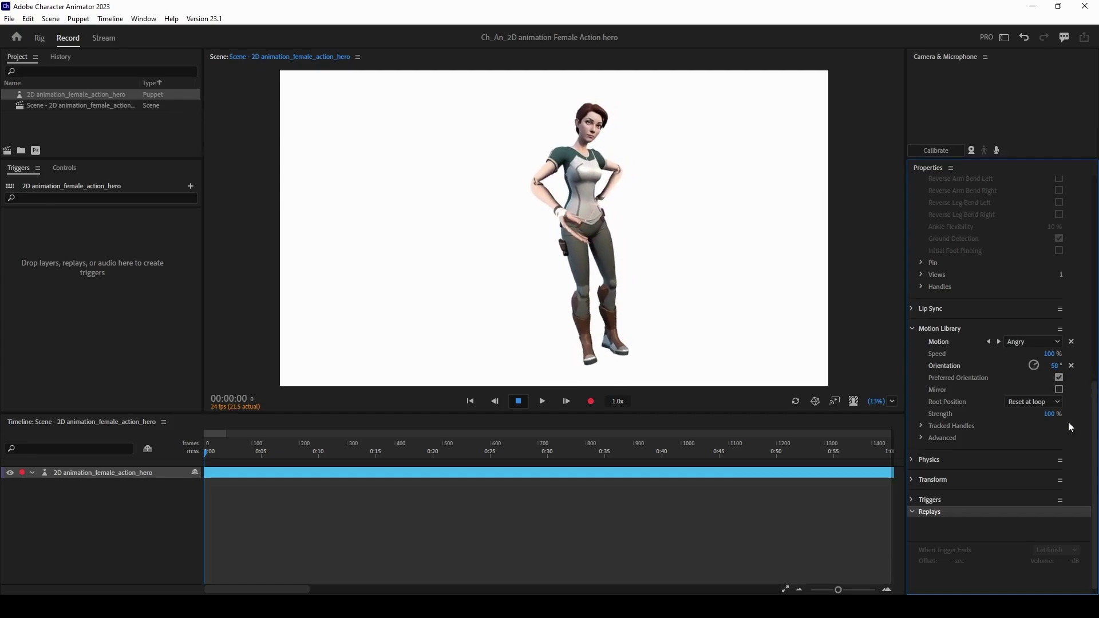
Step: Show the Motion Library's Advanced options and set Root Position to Treadmill after trying Continuous
scroll(1072, 407, "down", 1)
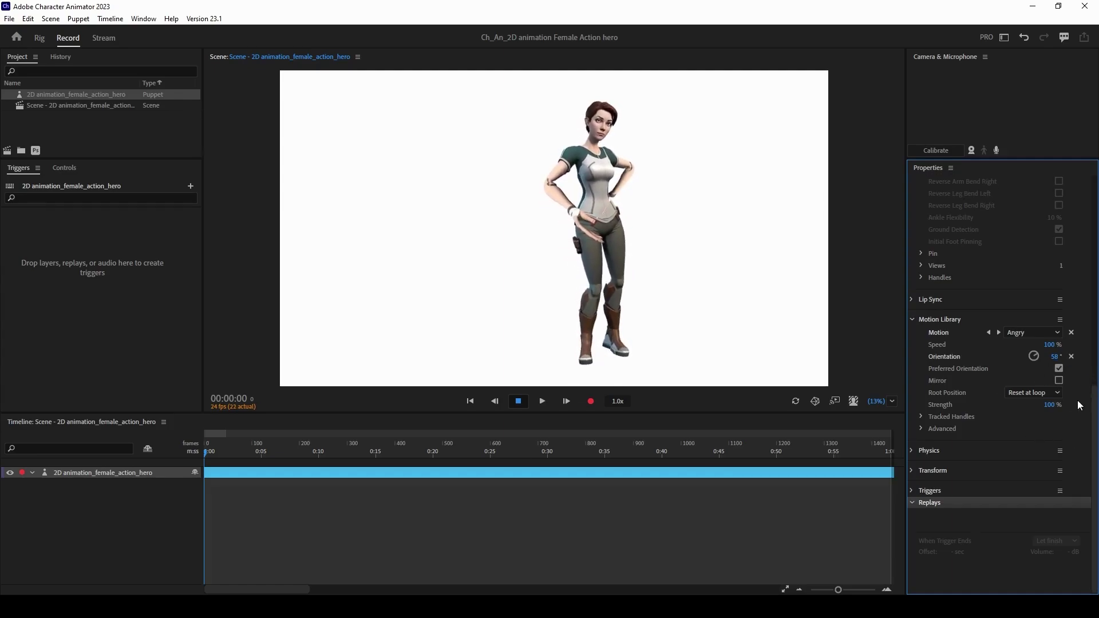
left_click(1058, 427)
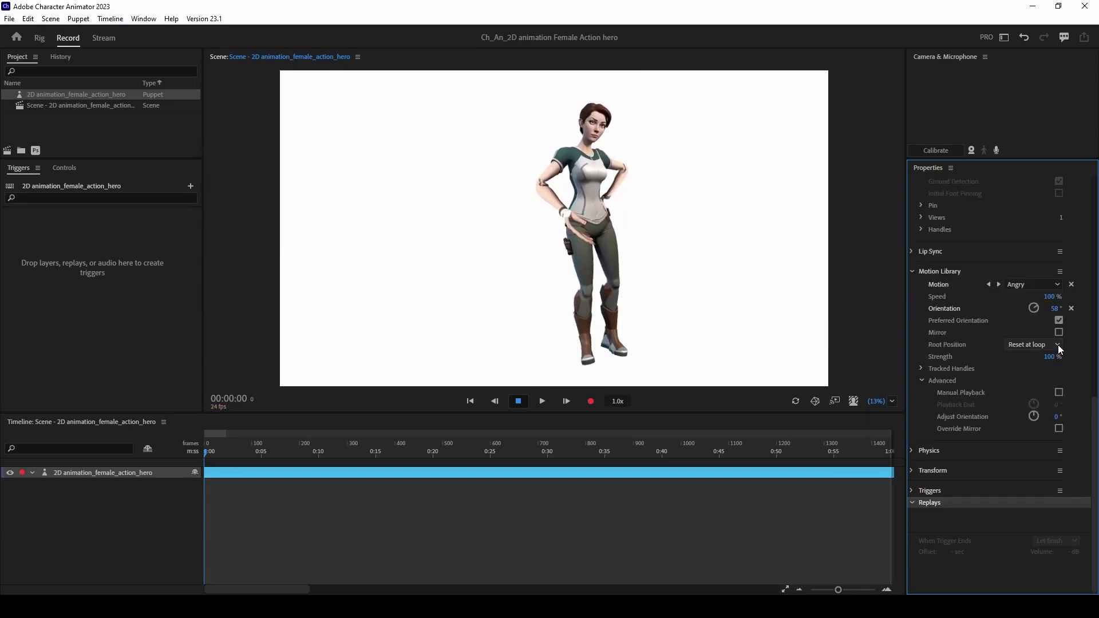
left_click(1058, 345)
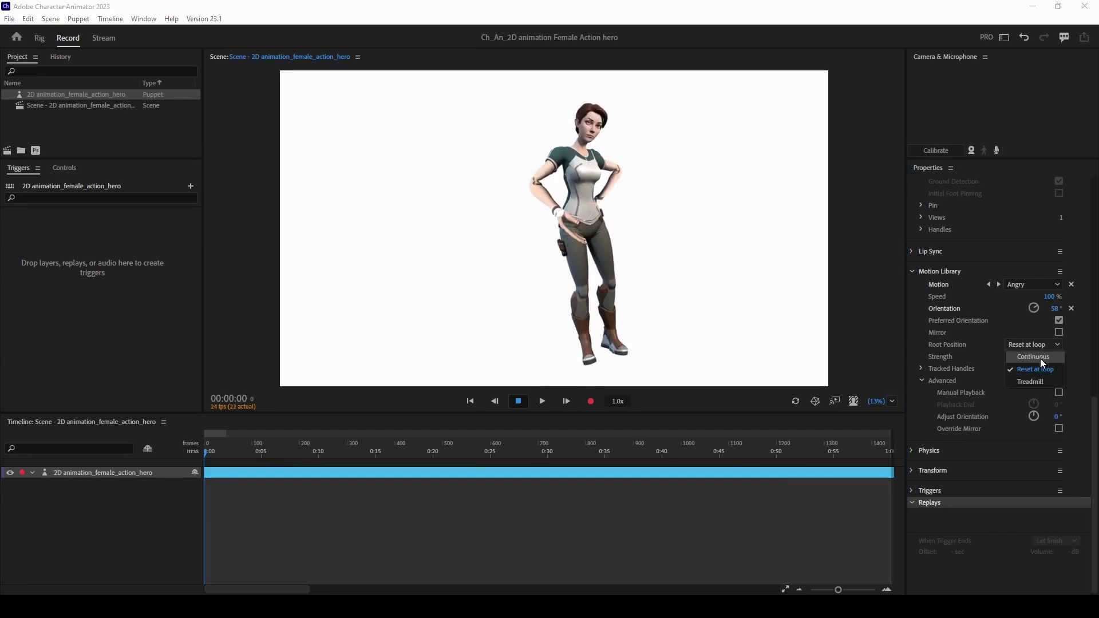
key("Escape")
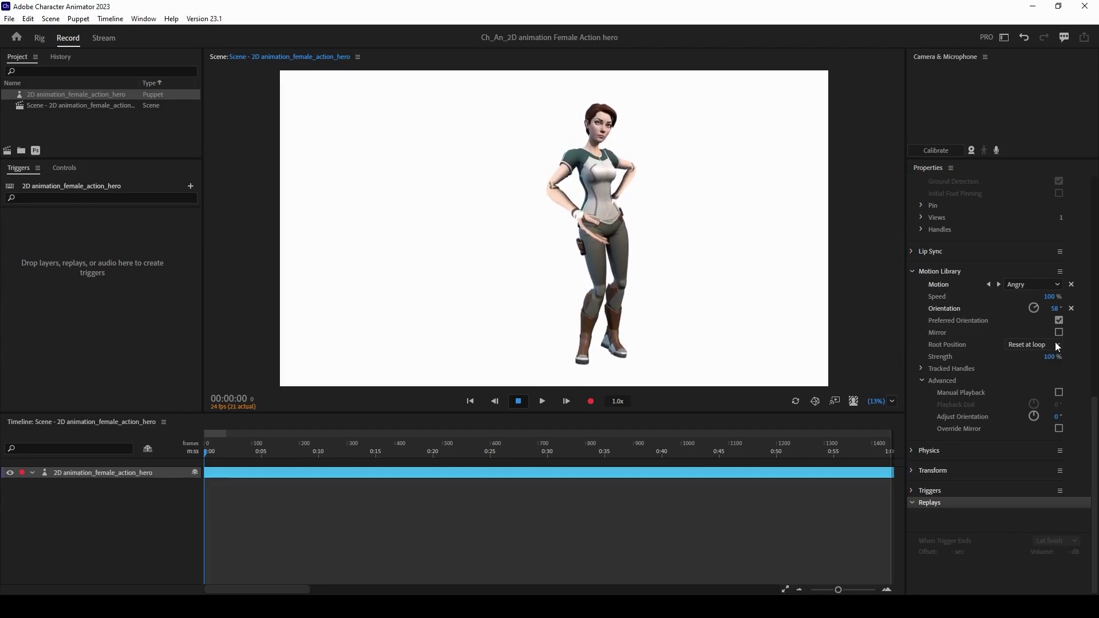
left_click(1056, 341)
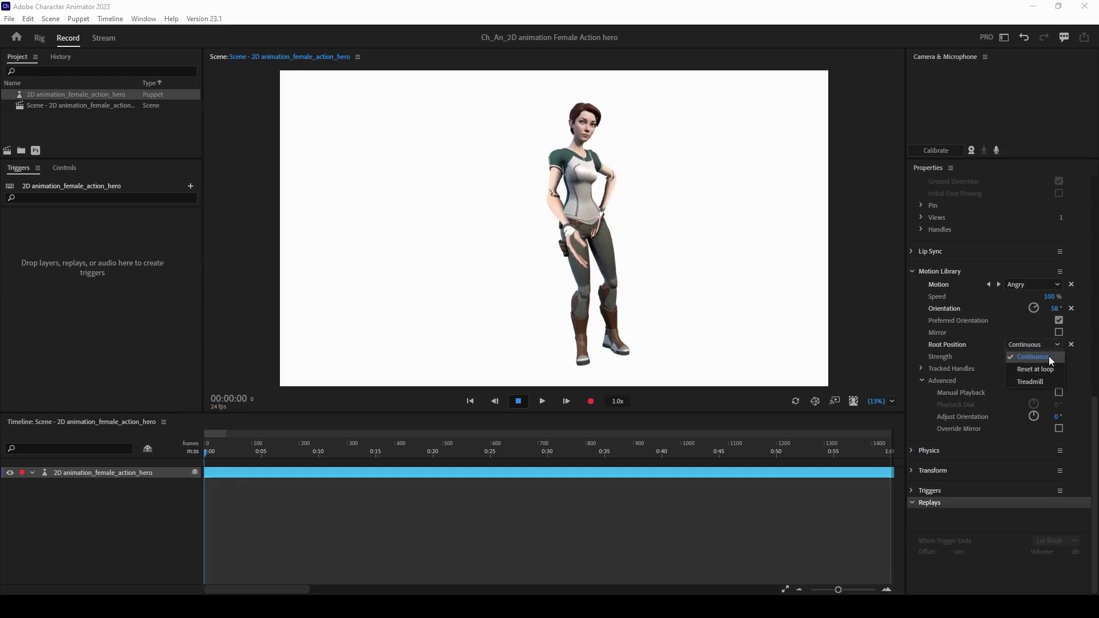
key("Escape")
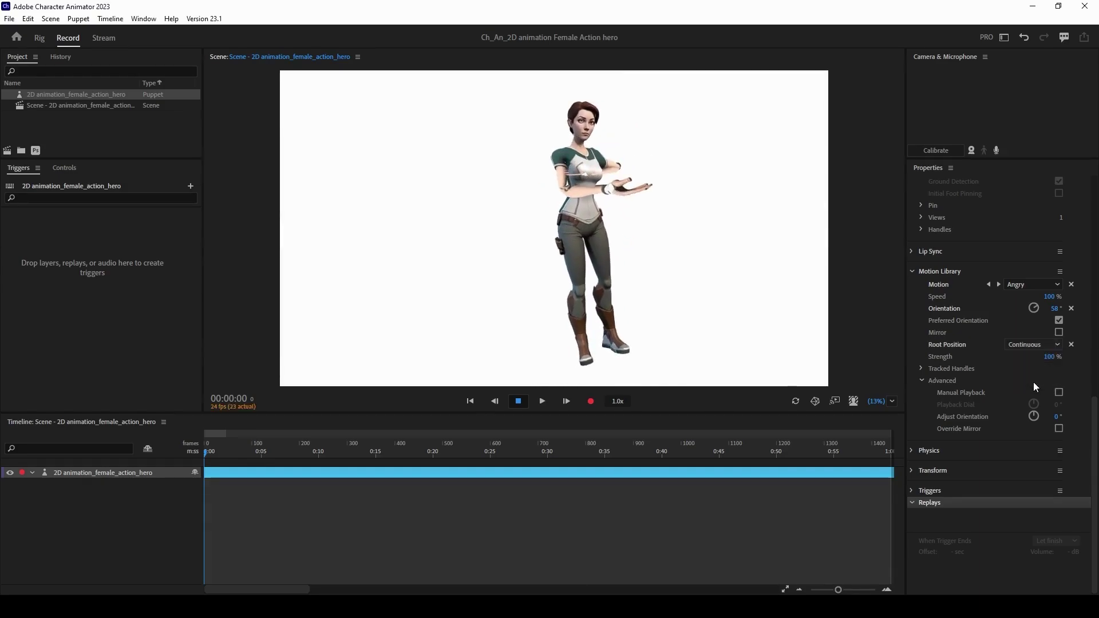
key("Down")
key("Down")
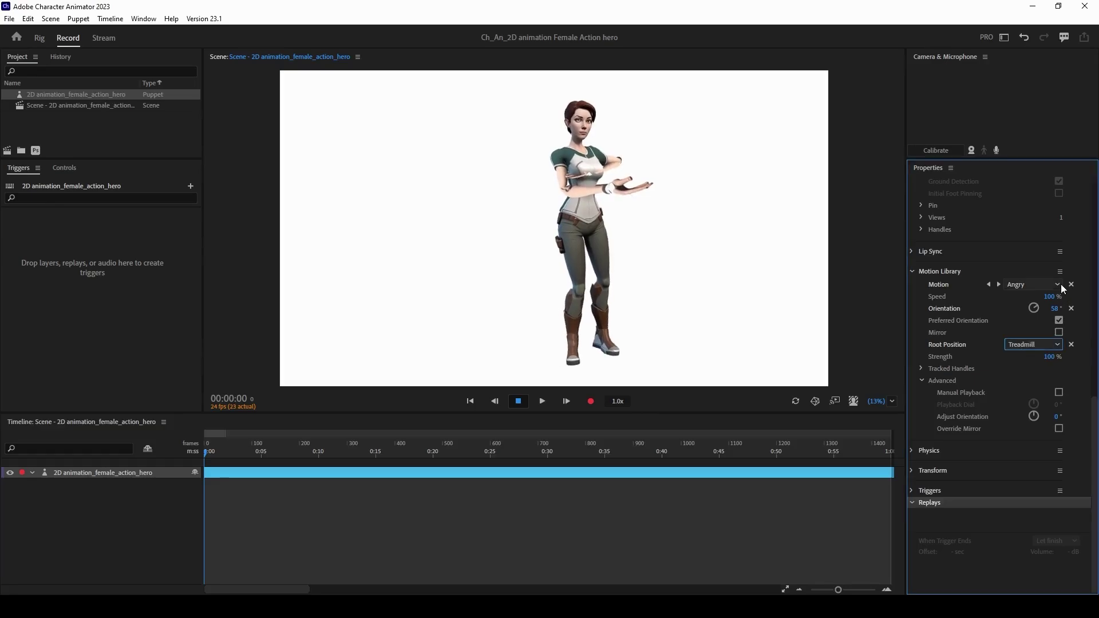
Step: Change the Motion Library motion from Angry to the Strut Walk
left_click(1058, 284)
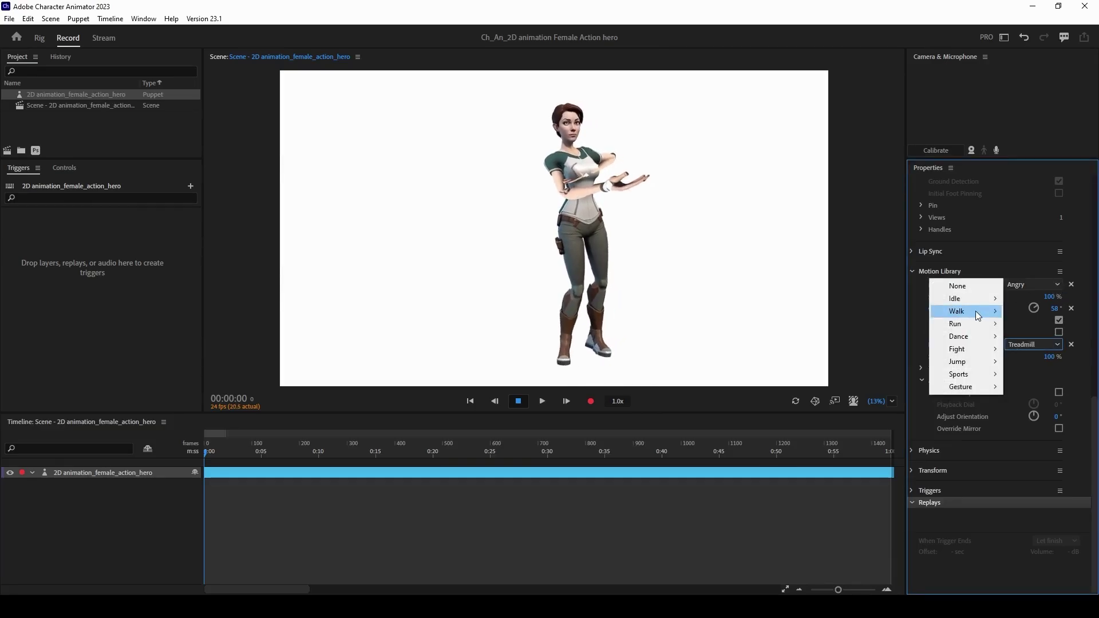
mouse_move(978, 316)
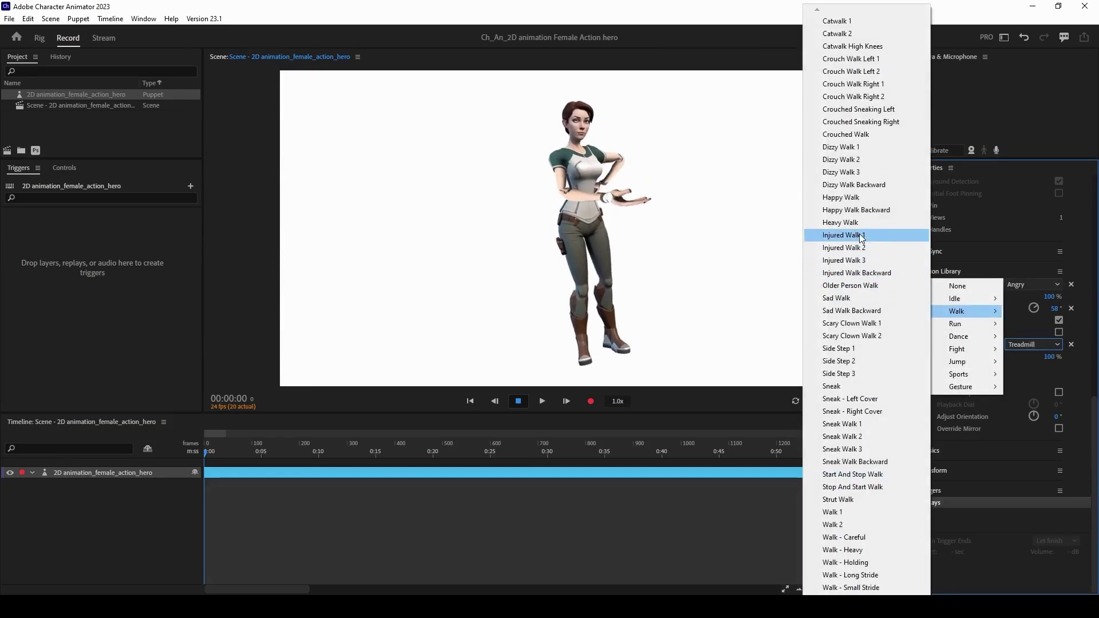
left_click(831, 499)
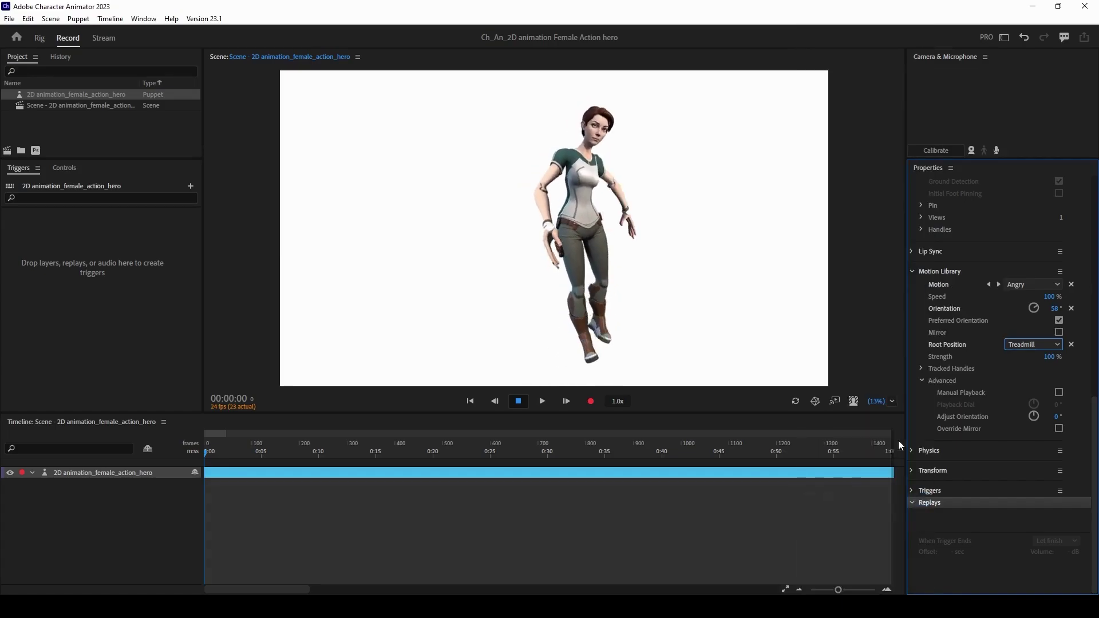
Step: Try Continuous as the Strut Walk's Root Position, return it to Treadmill and refresh the scene
left_click(1055, 344)
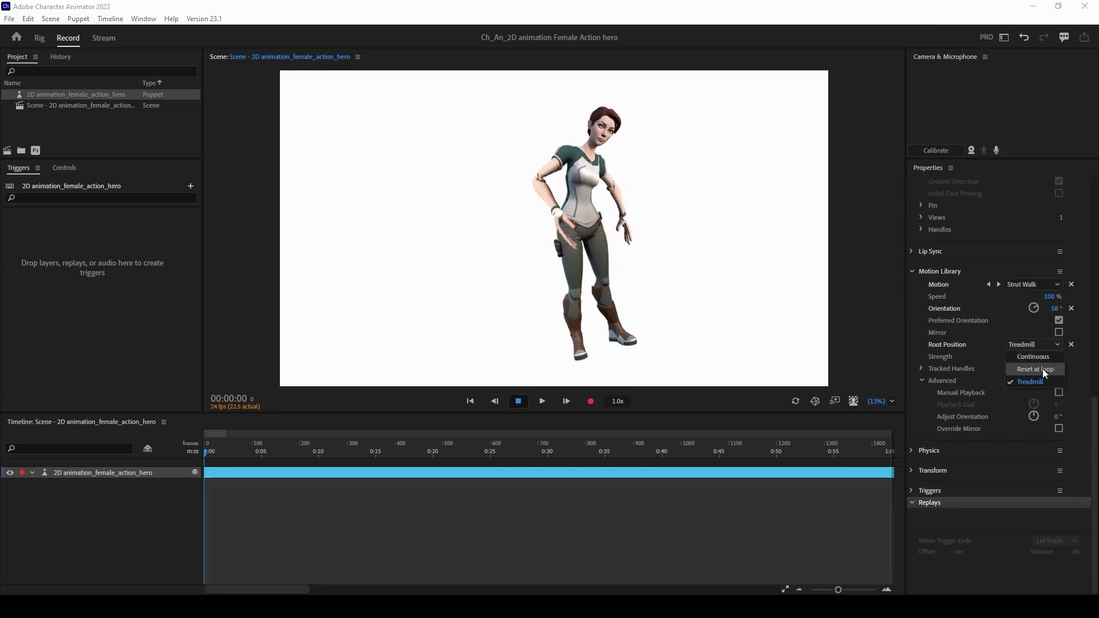
key("Escape")
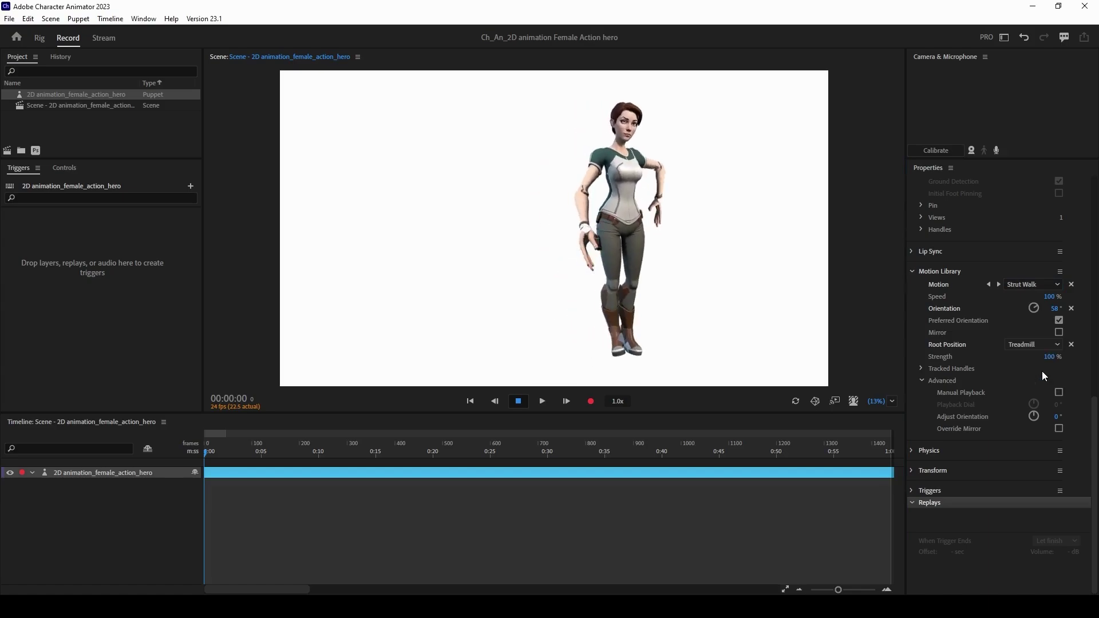
left_click(1053, 343)
left_click(1053, 343)
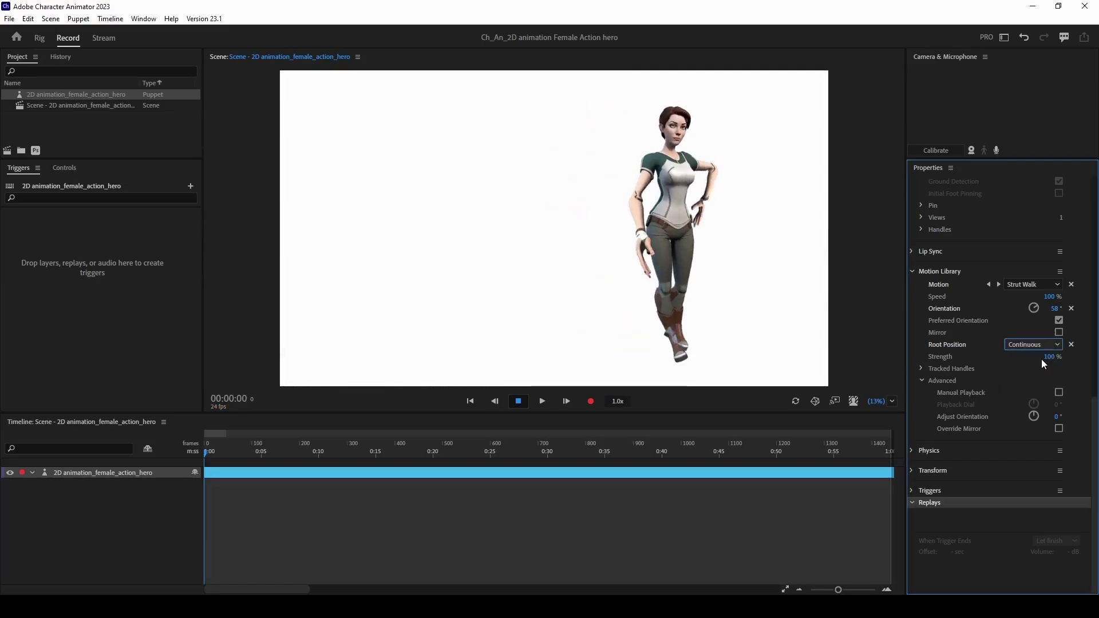
key("Down")
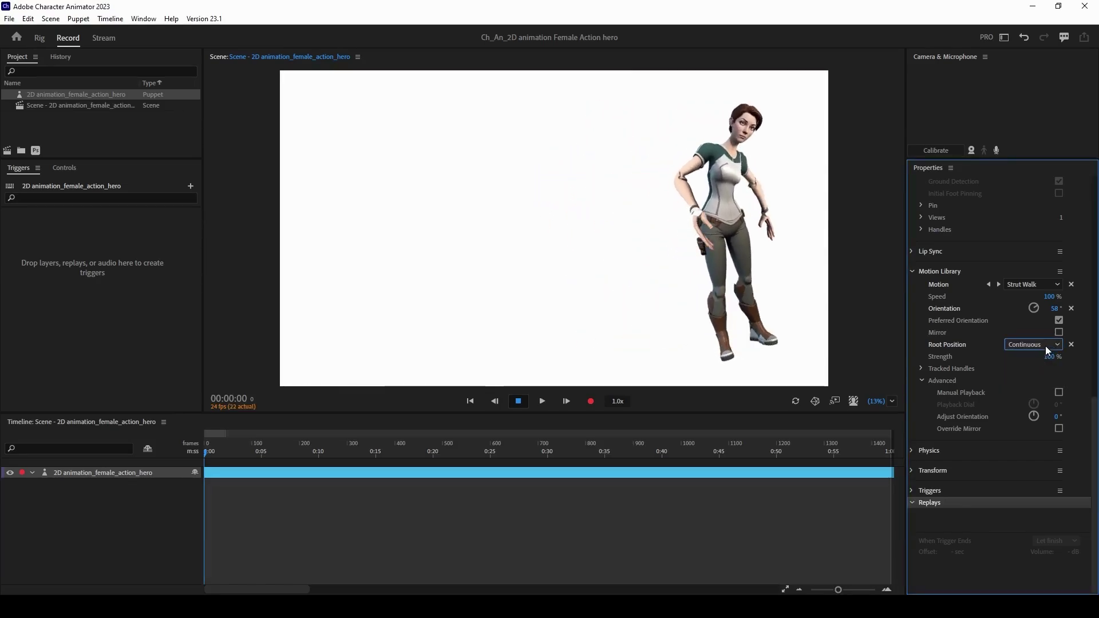
left_click(1046, 345)
left_click(1042, 359)
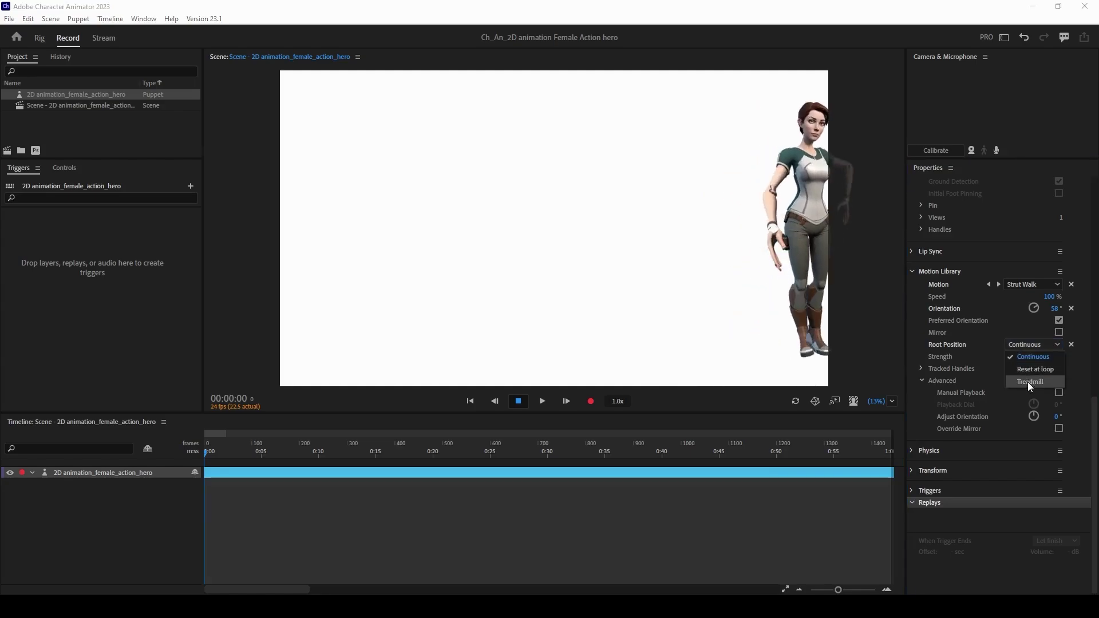
key("Down")
left_click(796, 403)
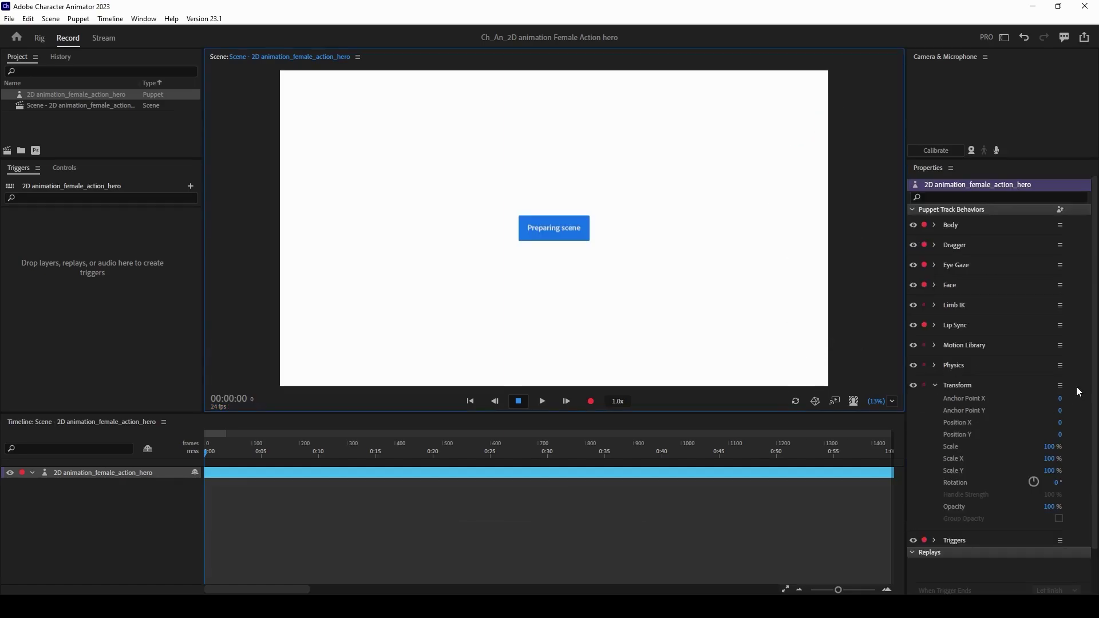
Step: Select the hero's track in the scene and set its Motion Library orientation to 89° and strength to 93%
scroll(1076, 384, "down", 1)
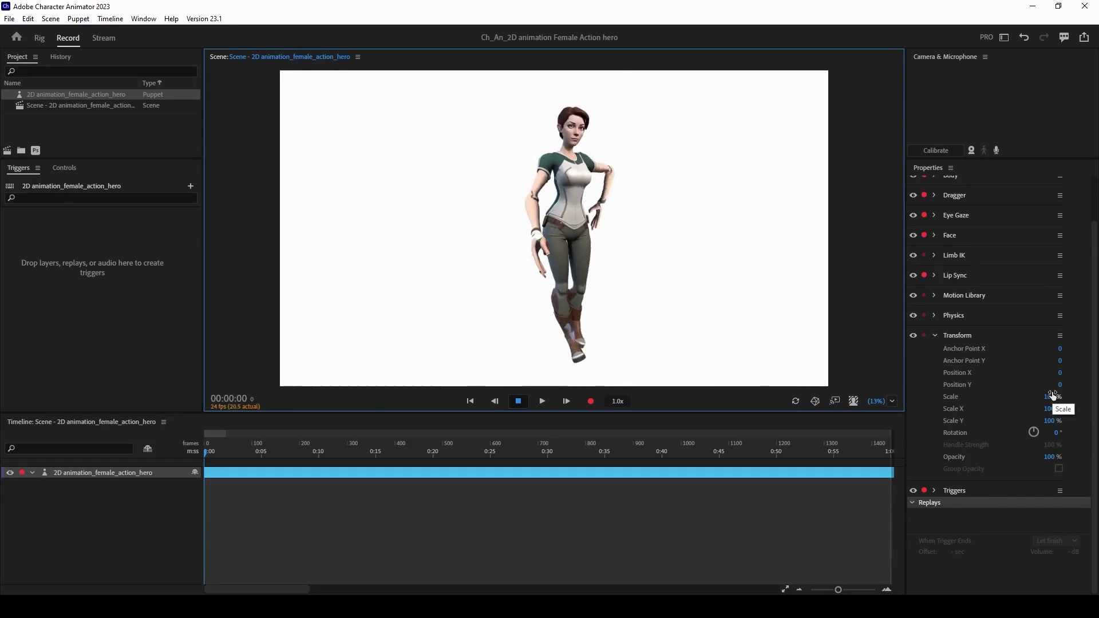
left_click(74, 472)
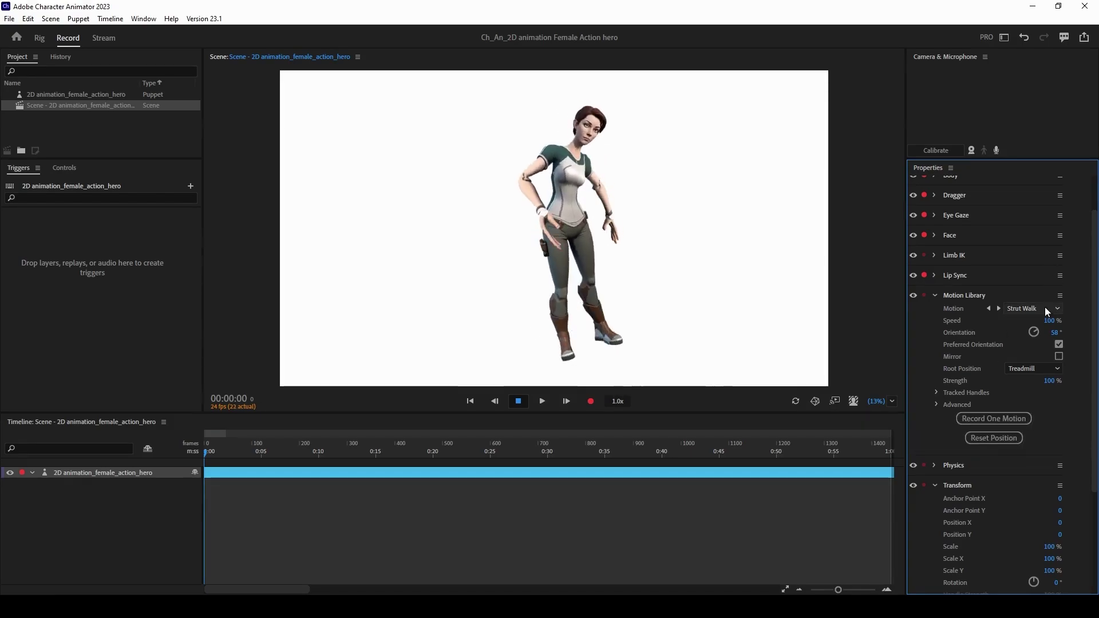
left_click_drag(1055, 332, 1054, 349)
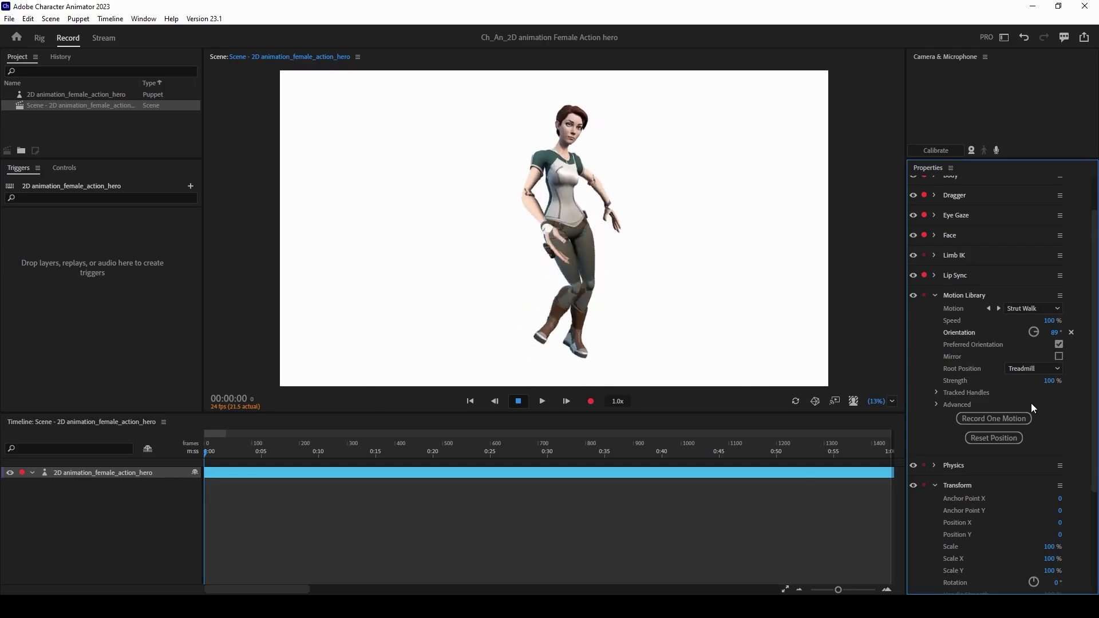
left_click_drag(1051, 383, 1048, 381)
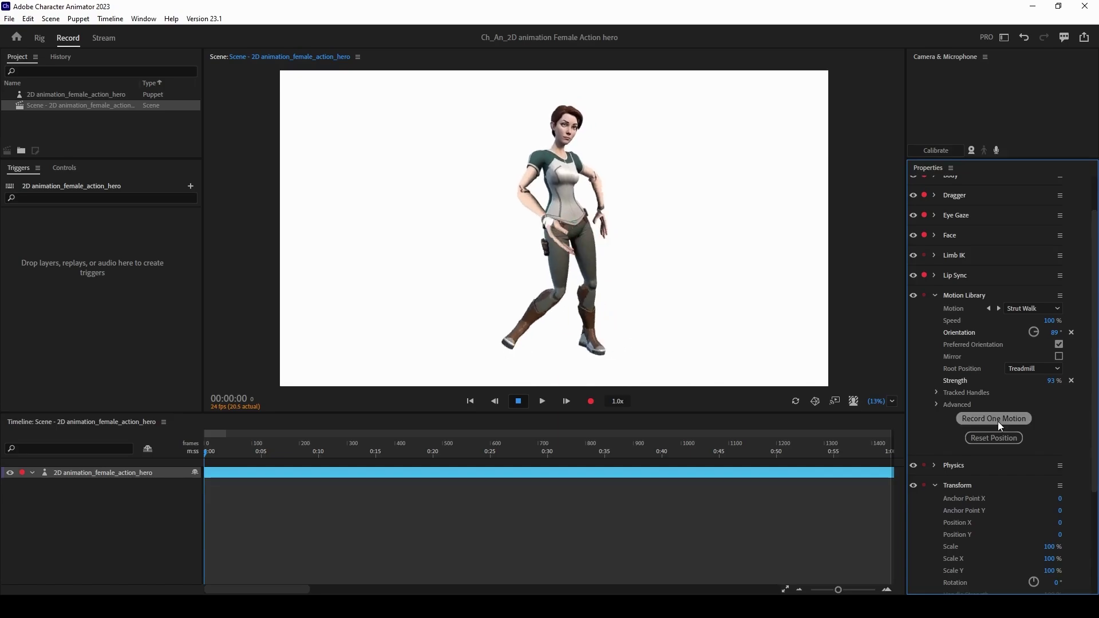
Step: Set the Root Position to Reset at loop and record one Strut Walk motion at the start of the timeline
left_click(1056, 367)
left_click(1039, 394)
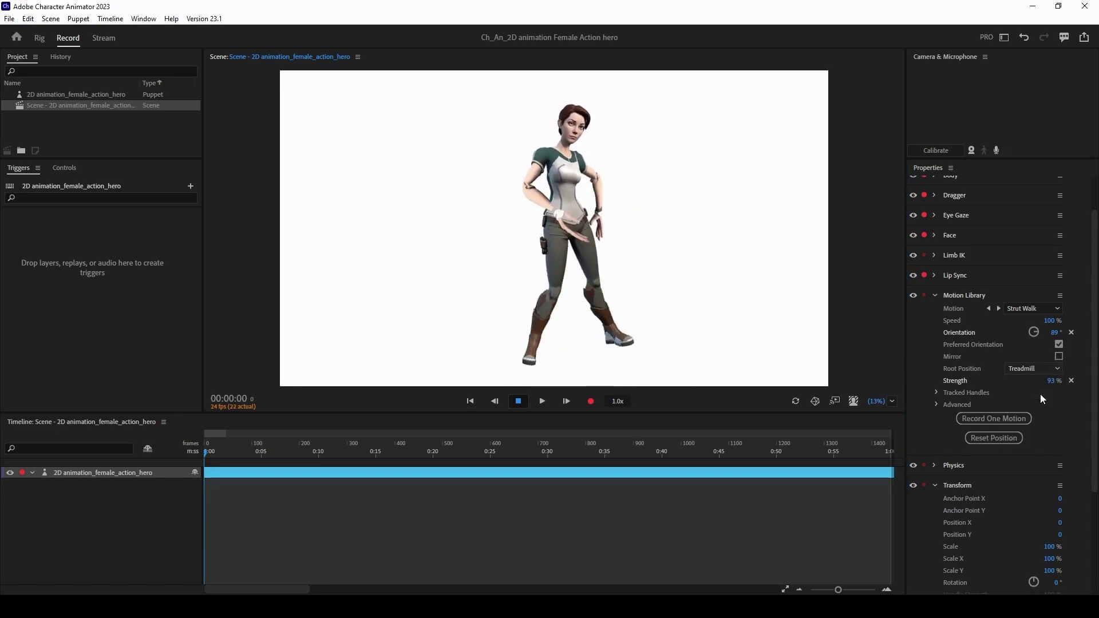
left_click(989, 428)
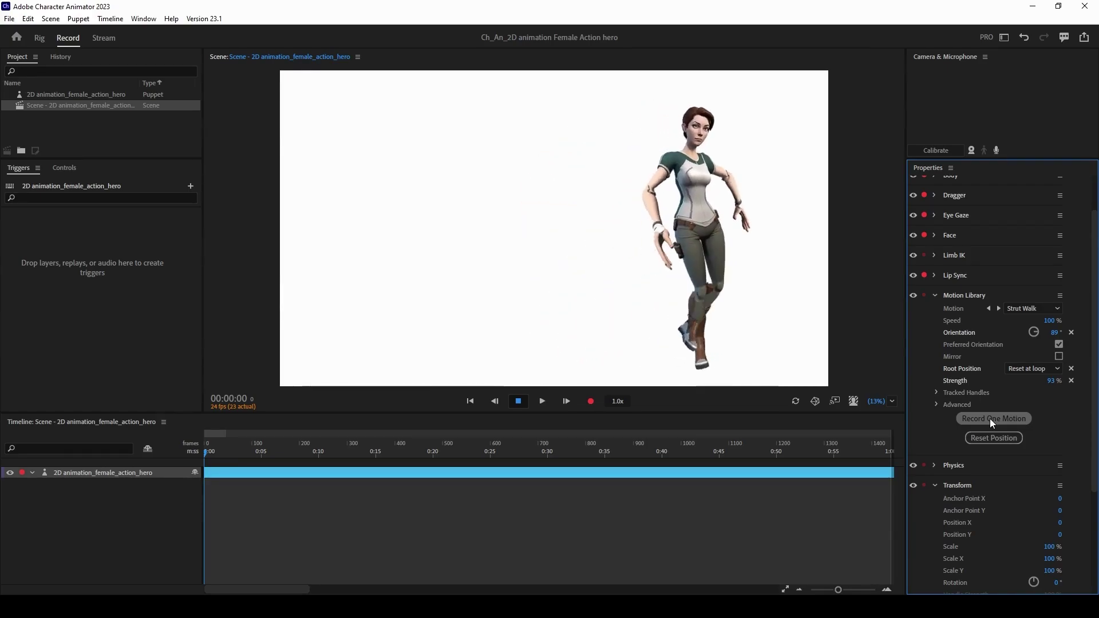
left_click(990, 420)
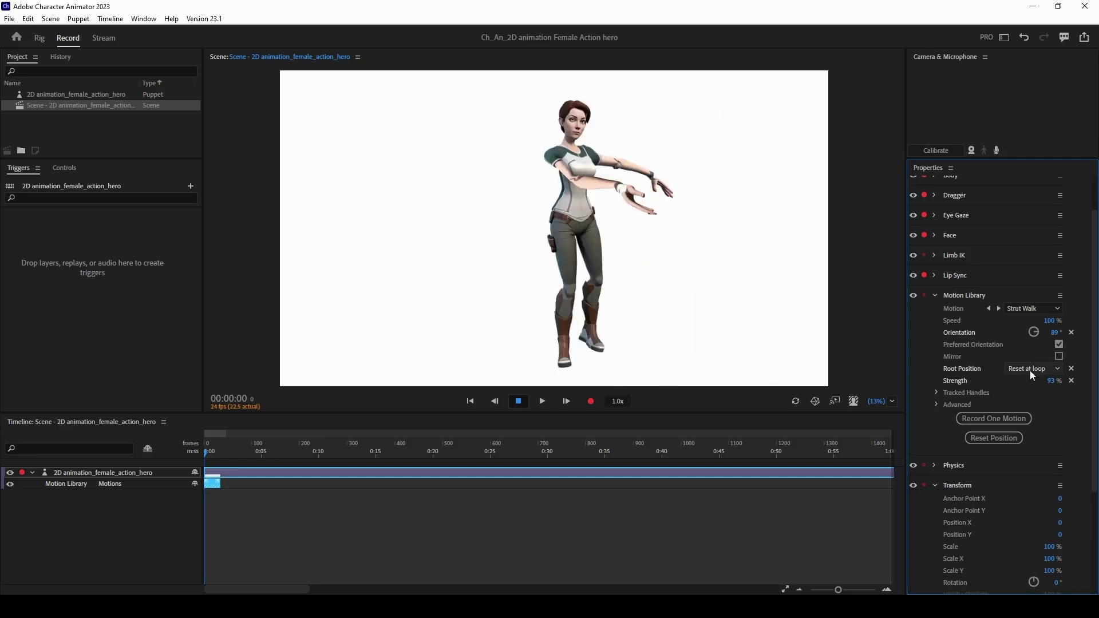
Step: Change the hero's motion to Walk 1 and set its Root Position to Treadmill
left_click(1056, 310)
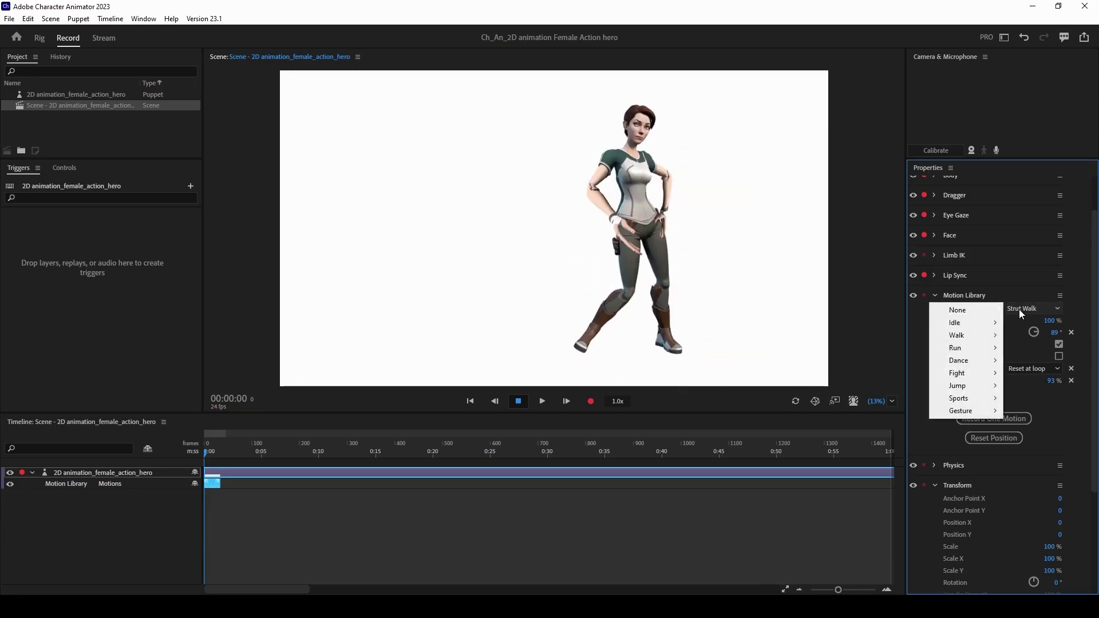
mouse_move(963, 337)
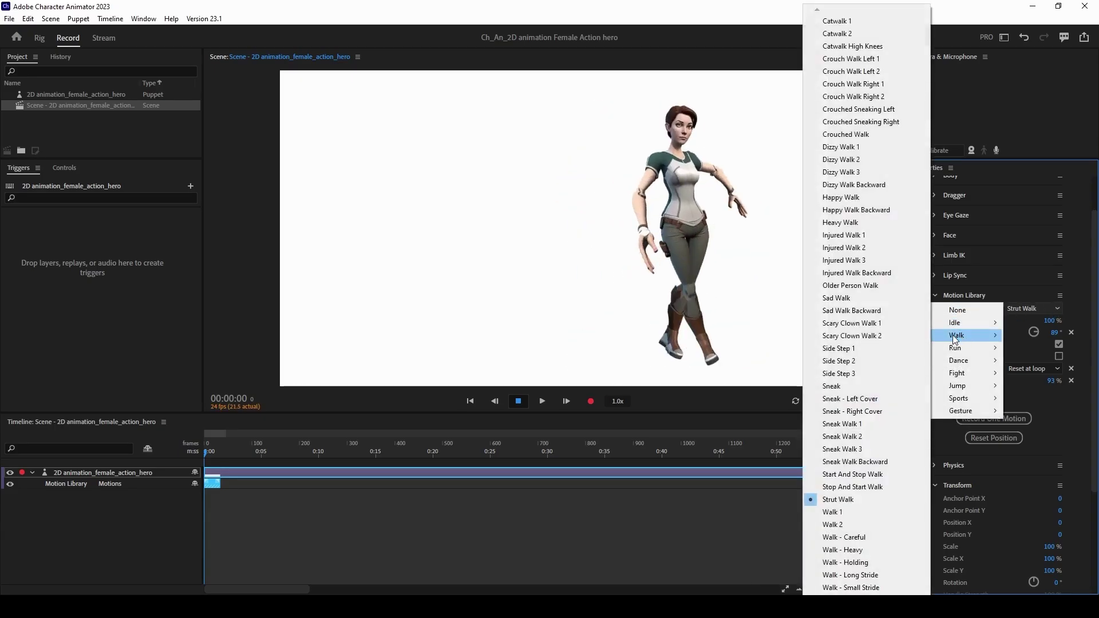
left_click(834, 512)
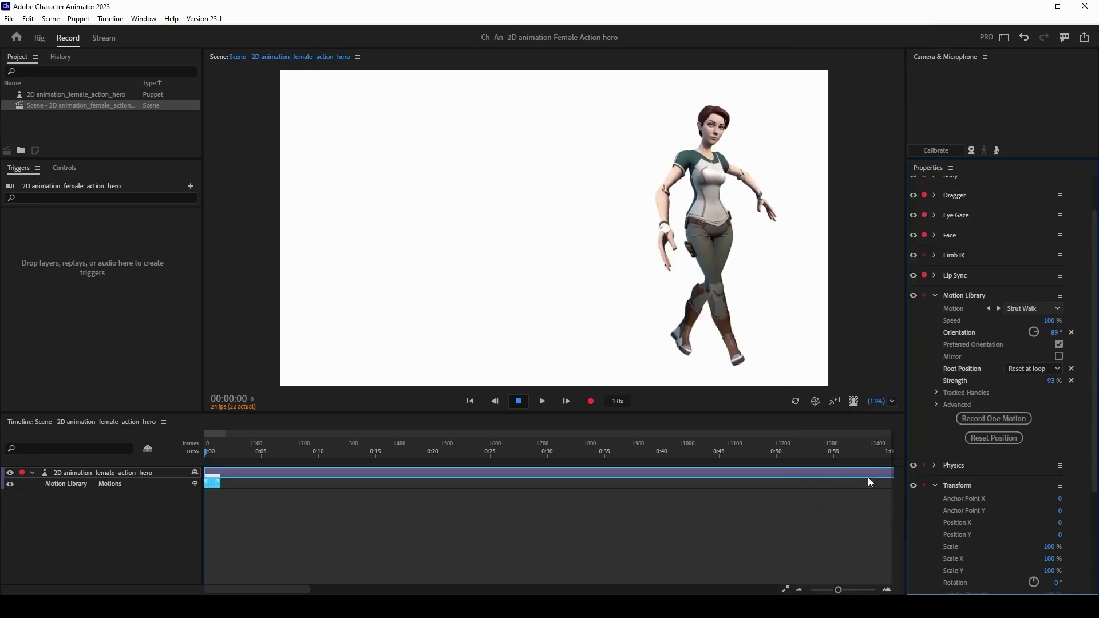
key("Down")
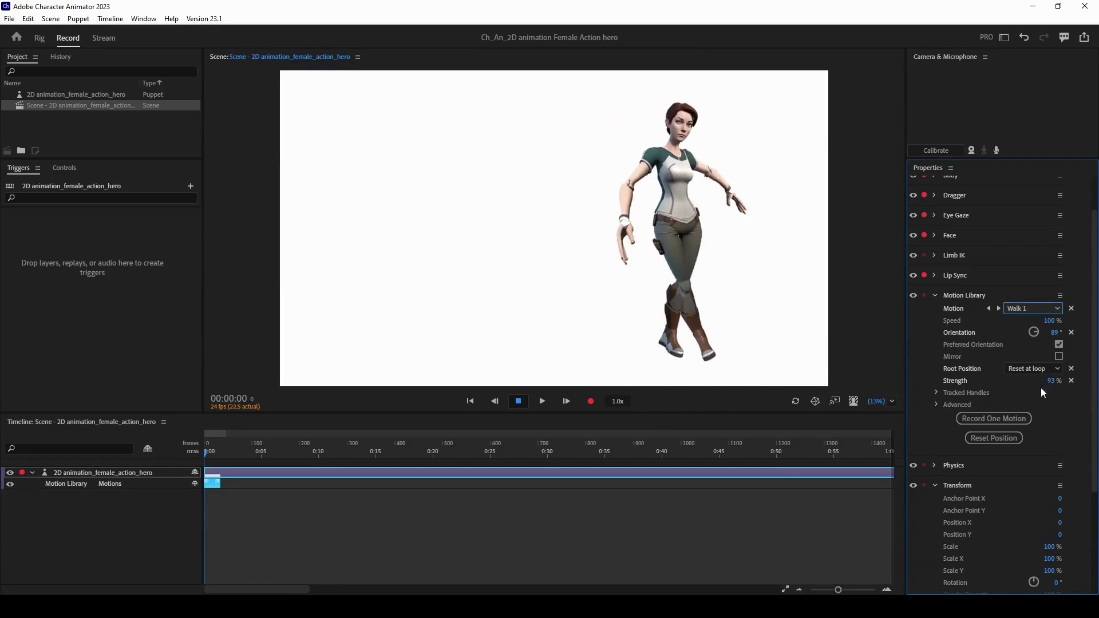
left_click(1057, 369)
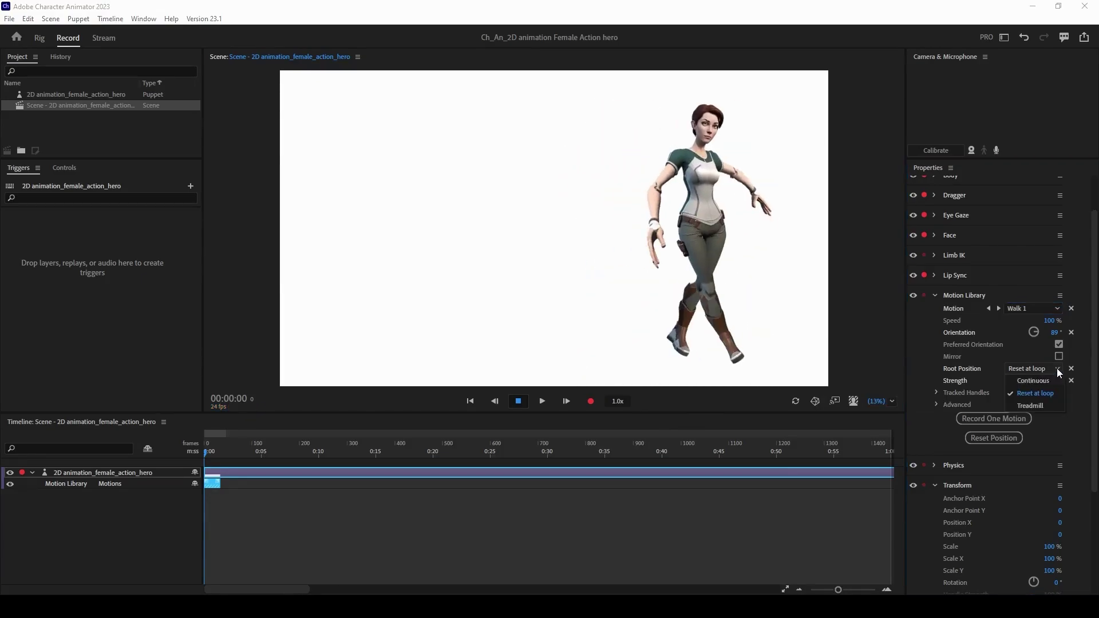
left_click(1033, 398)
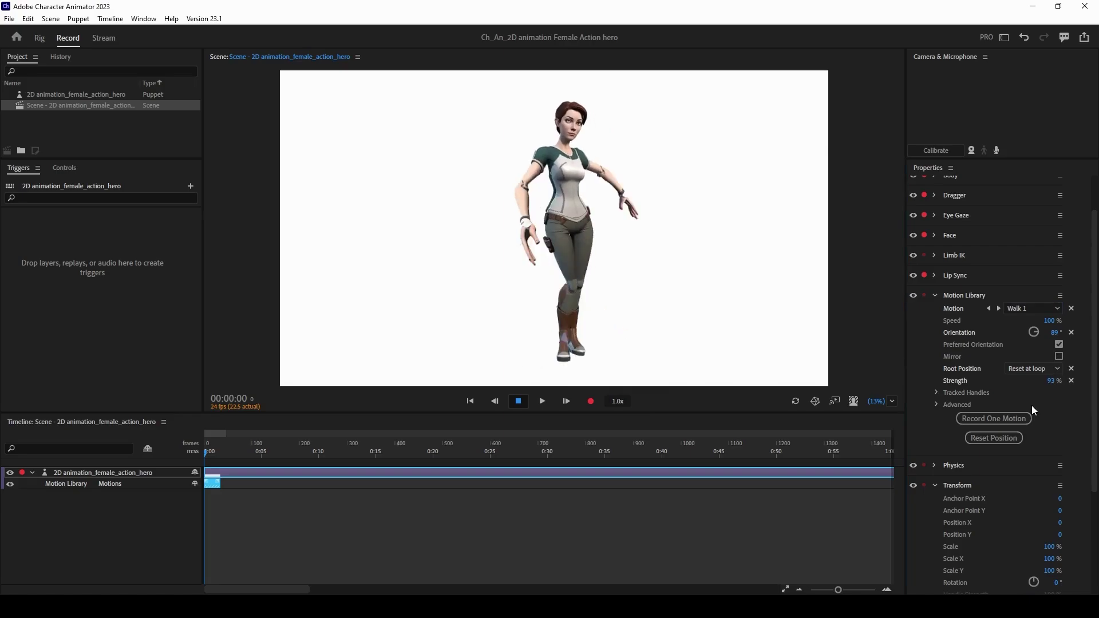
key("Down")
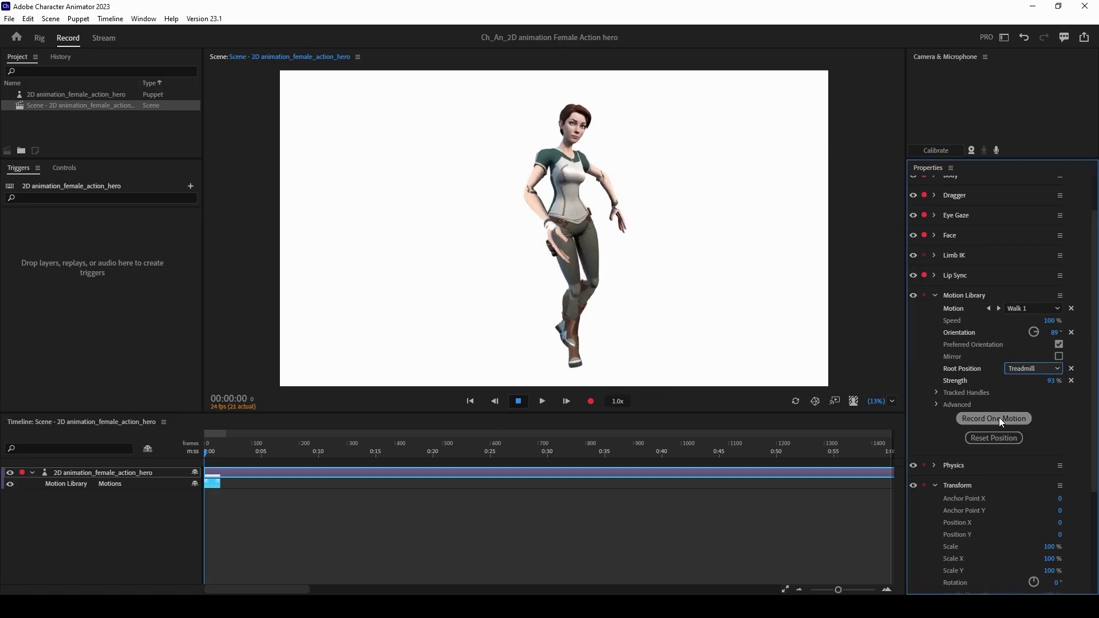
Step: Move the playhead to 00:01:07, the end of the first motion take, and record one Walk 1 motion there
left_click(220, 454)
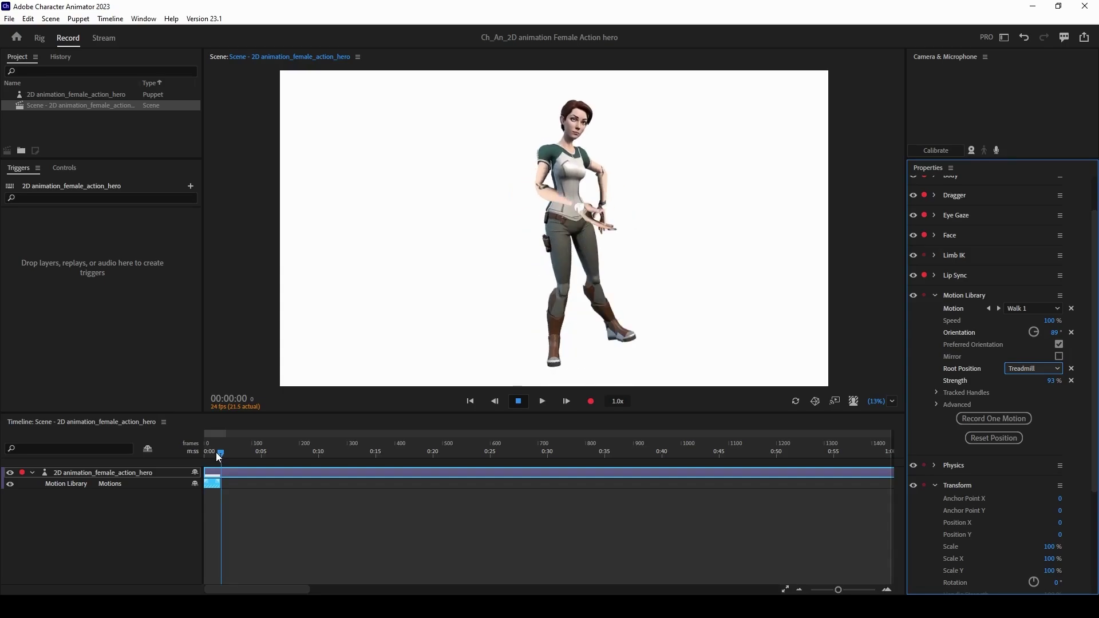
left_click(256, 464)
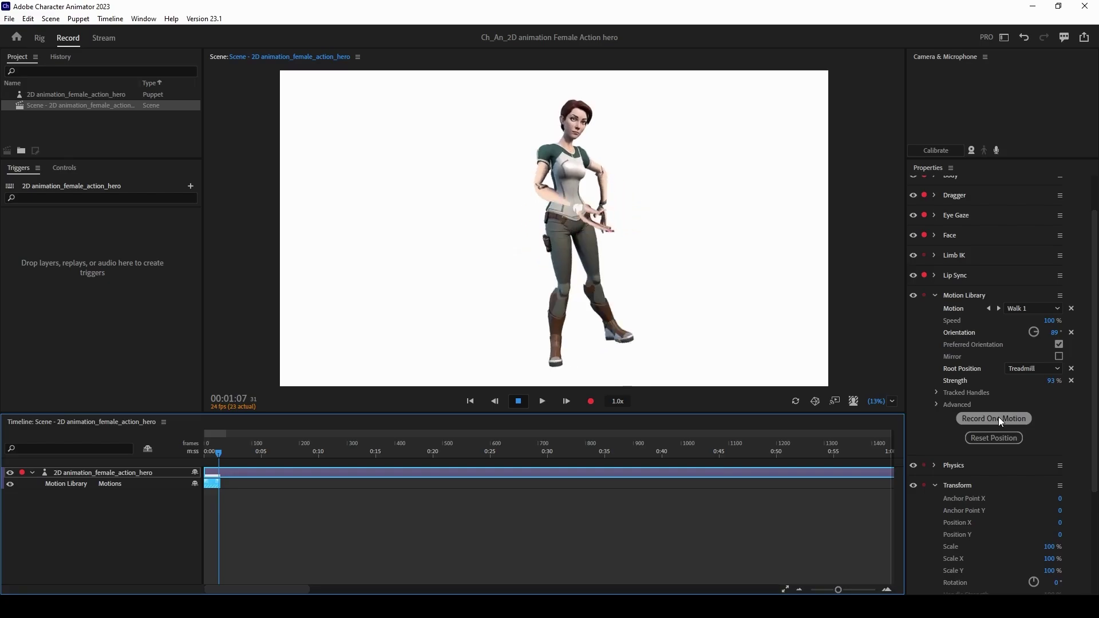
left_click(998, 418)
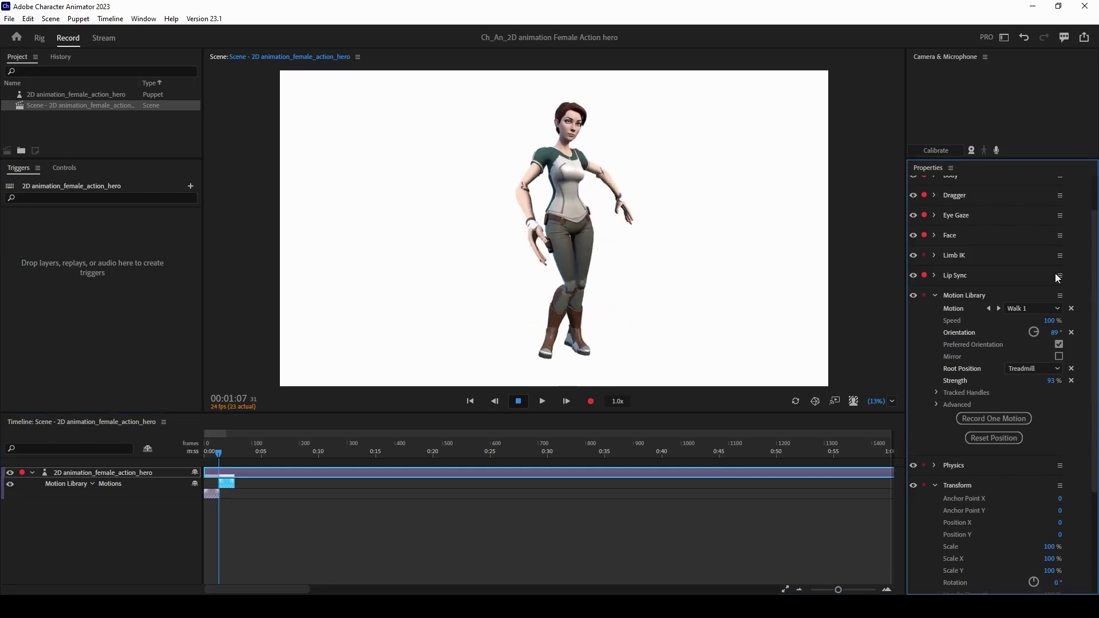
Step: Change the motion to the Jab 1 fight move, set its orientation to -25° and turn on Mirror
left_click(1057, 308)
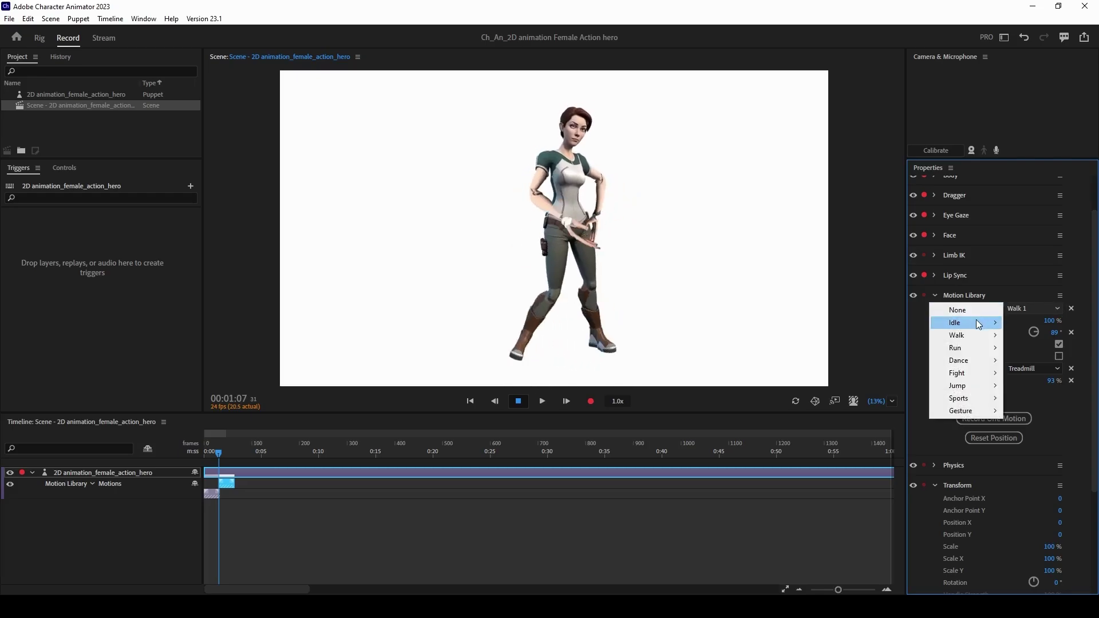
mouse_move(962, 374)
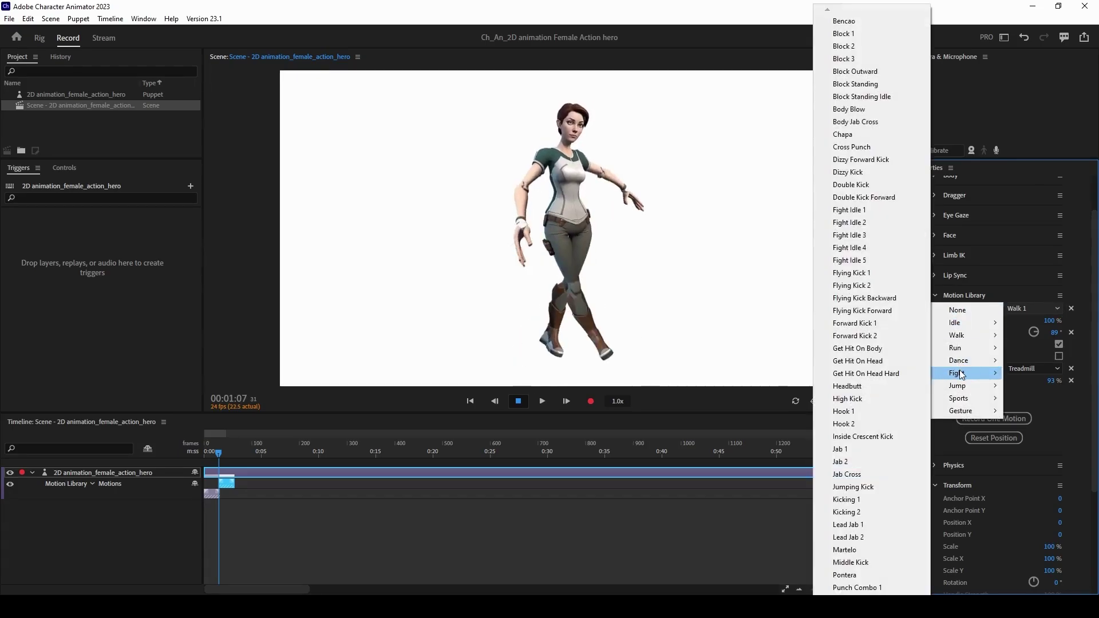
left_click(837, 450)
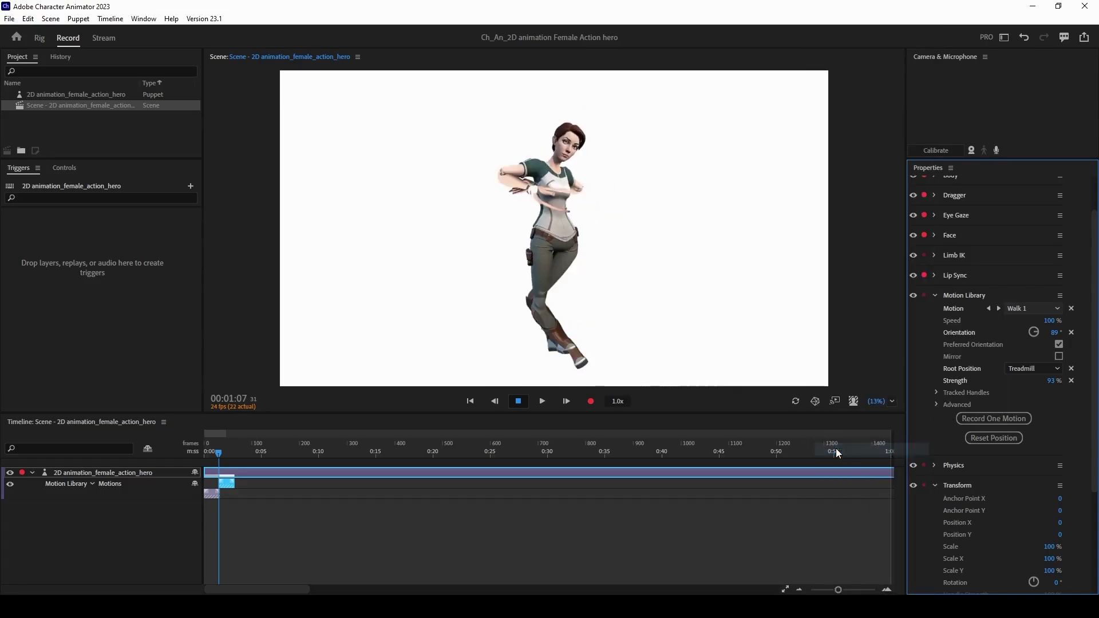
left_click(1072, 332)
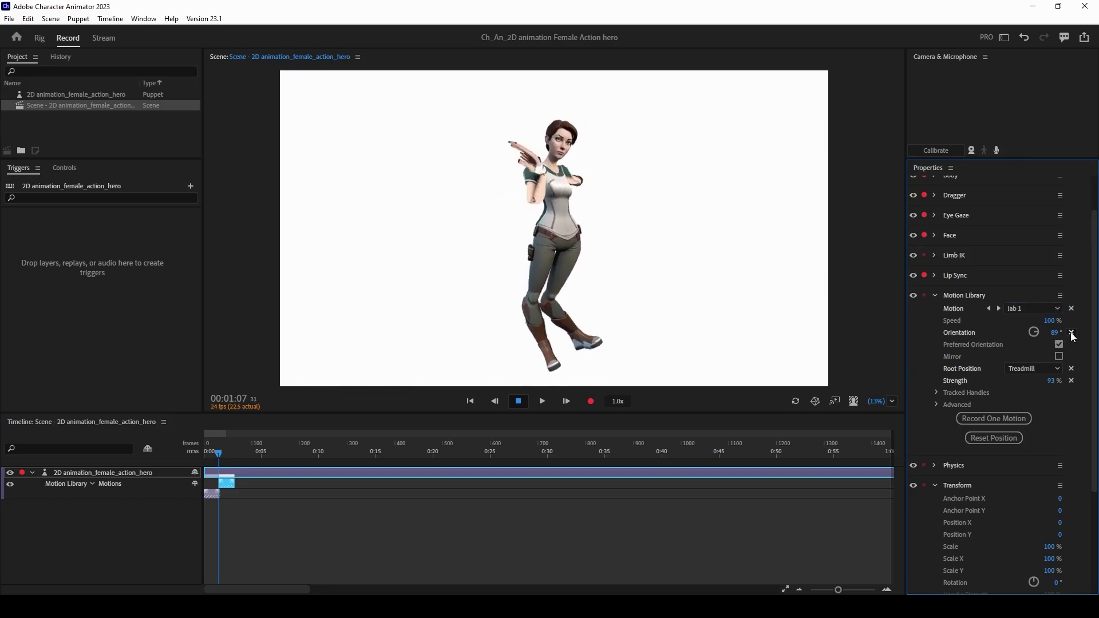
left_click_drag(1069, 333, 1008, 335)
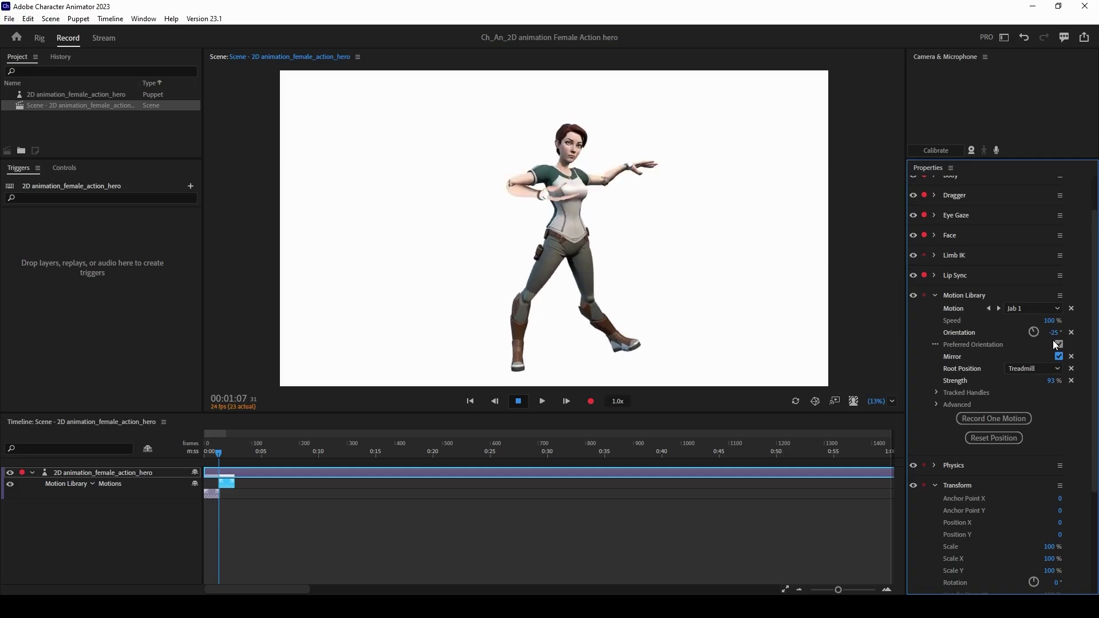
Step: Replace the Jab 1 motion with the Hook 1 fight motion
left_click(1057, 309)
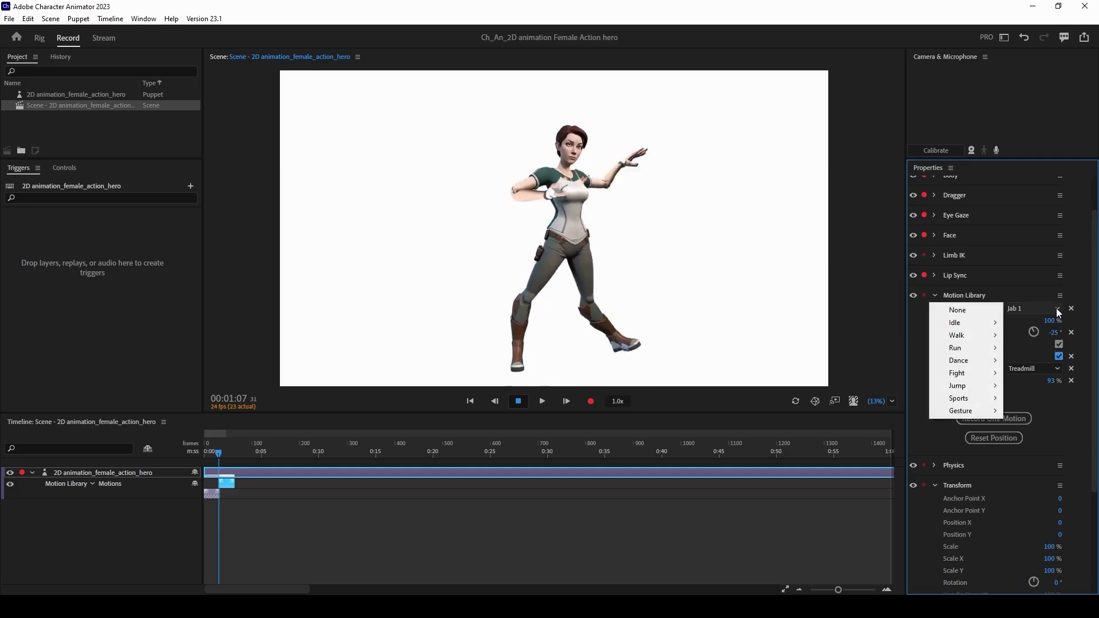
mouse_move(964, 369)
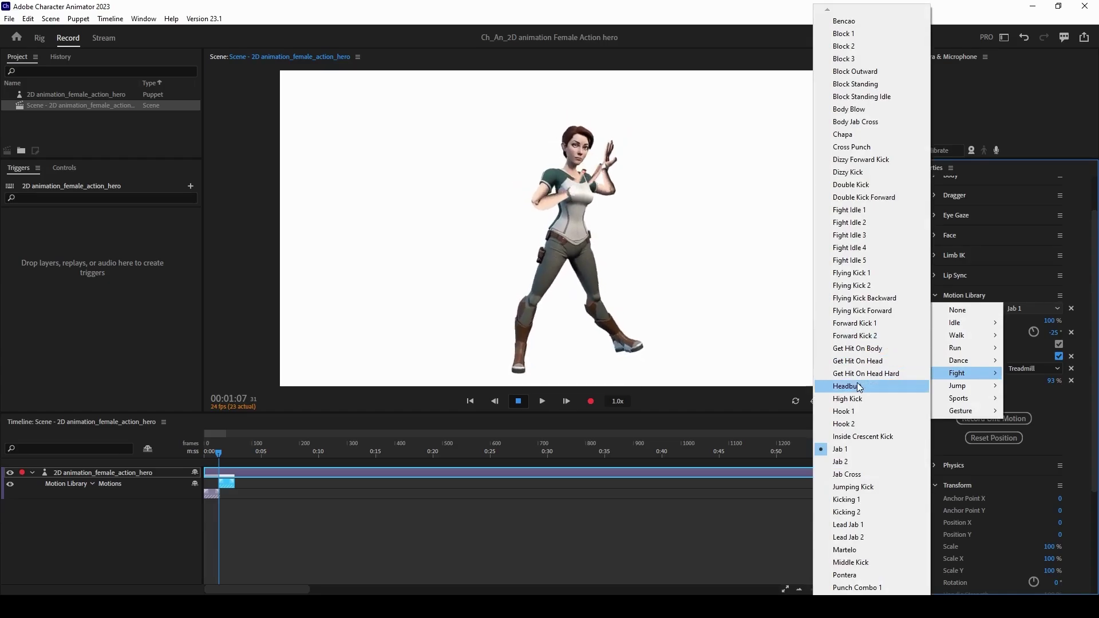
left_click(857, 408)
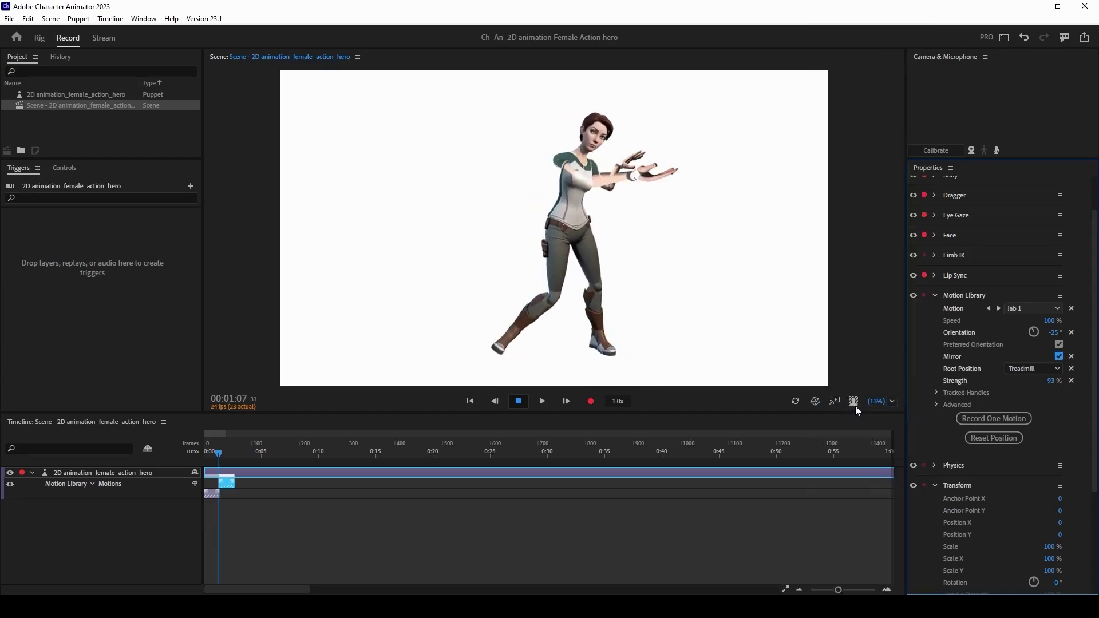
key("Up")
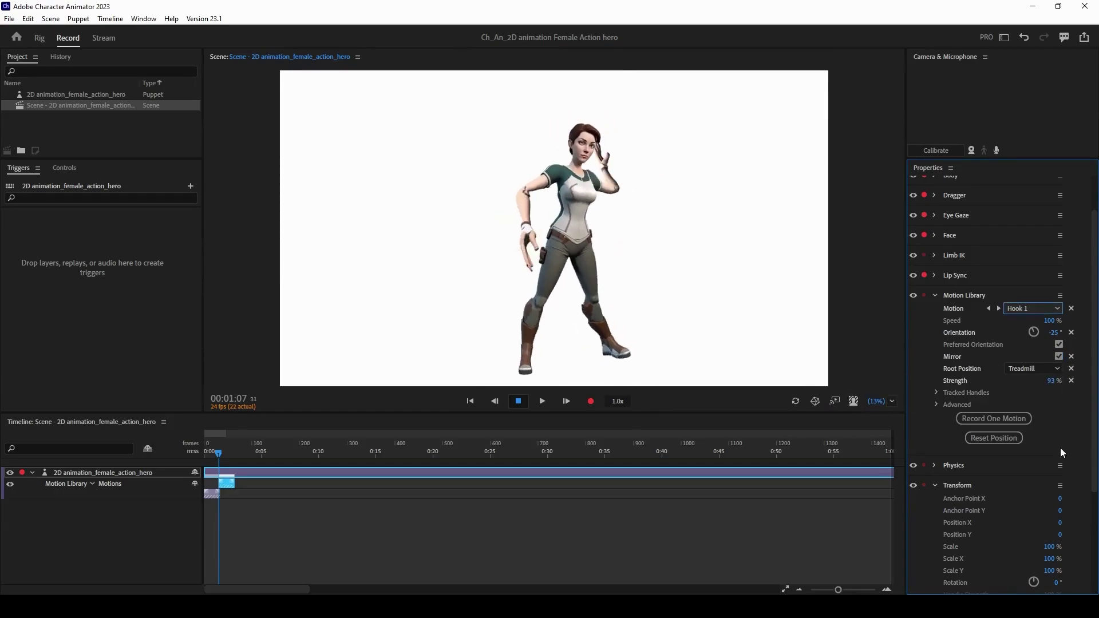
Step: Record one Hook 1 motion and shift its take later along the timeline, over the end of the Walk 1 take
left_click(991, 418)
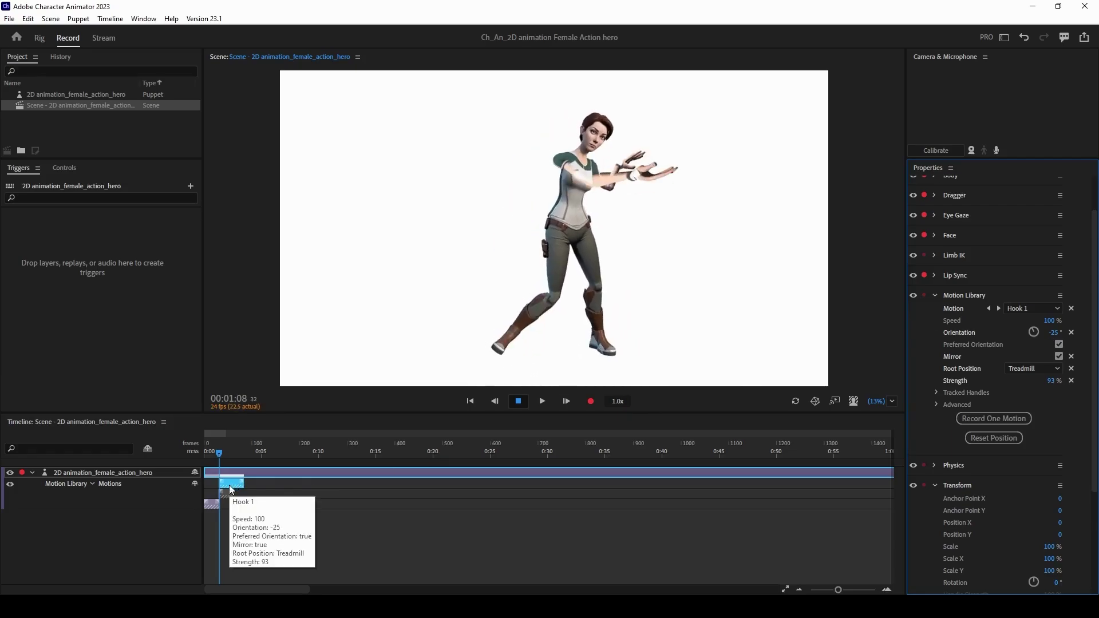
mouse_move(228, 485)
left_mouse_down()
mouse_move(252, 483)
mouse_move(239, 491)
left_mouse_up()
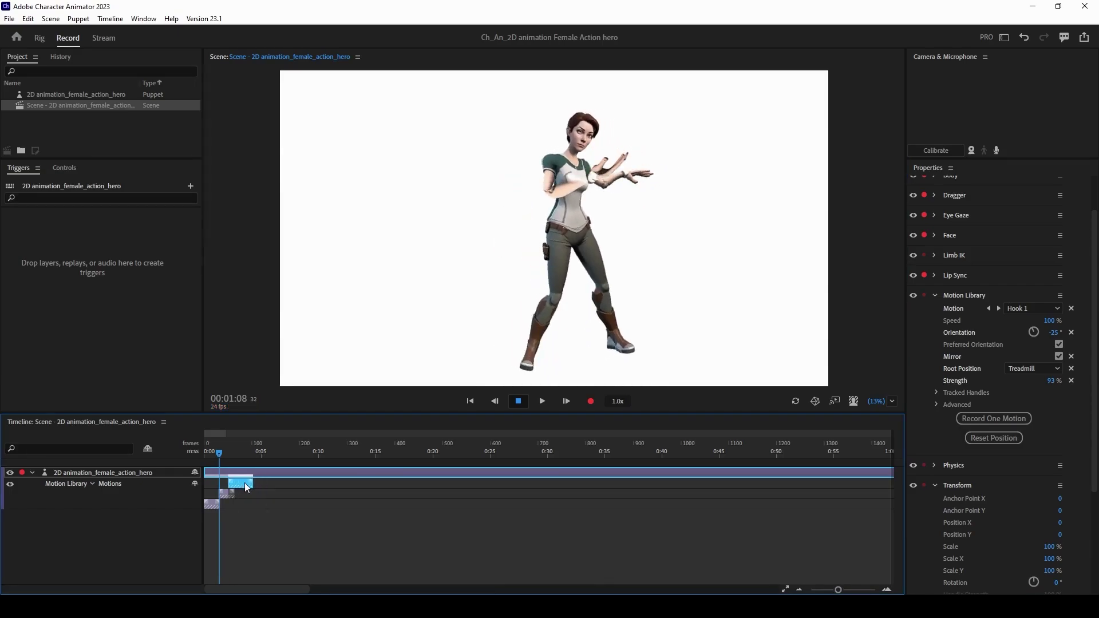
left_click_drag(247, 482, 202, 459)
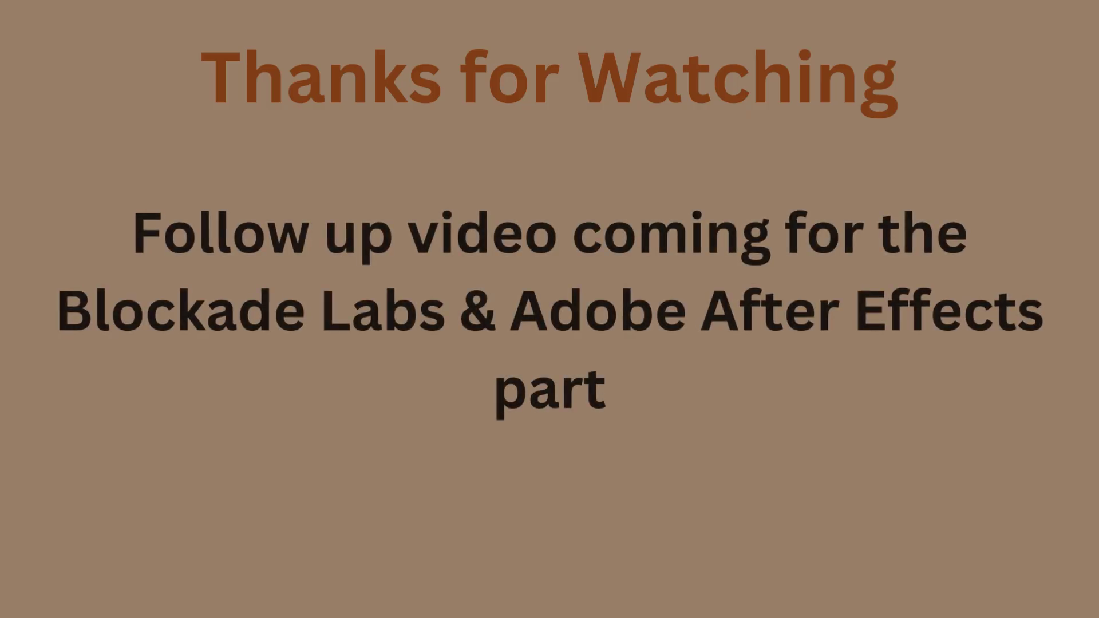